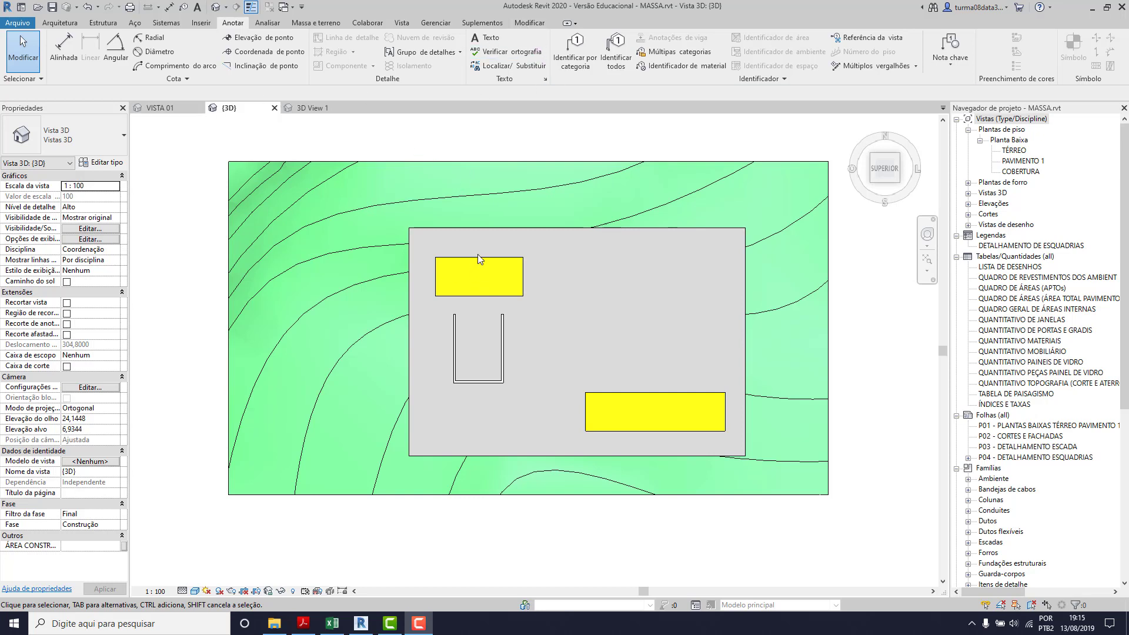
Offset copies of the two parallel U-shaped walls by 1 m, one into the enclosure and one outside it
click(530, 23)
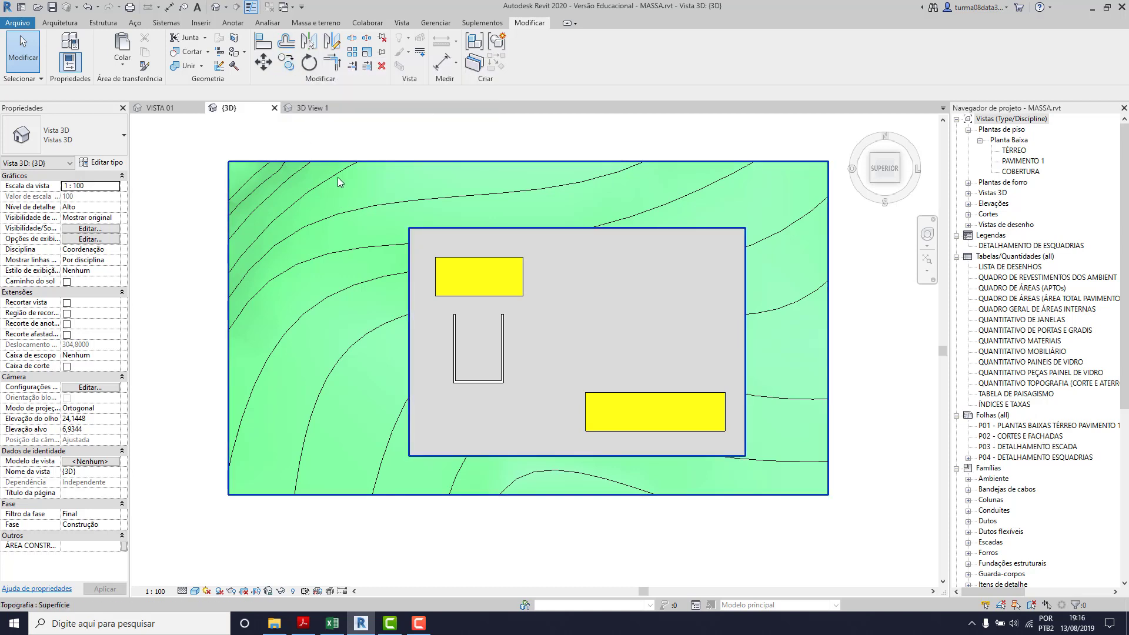
scroll(487, 376, up, 2)
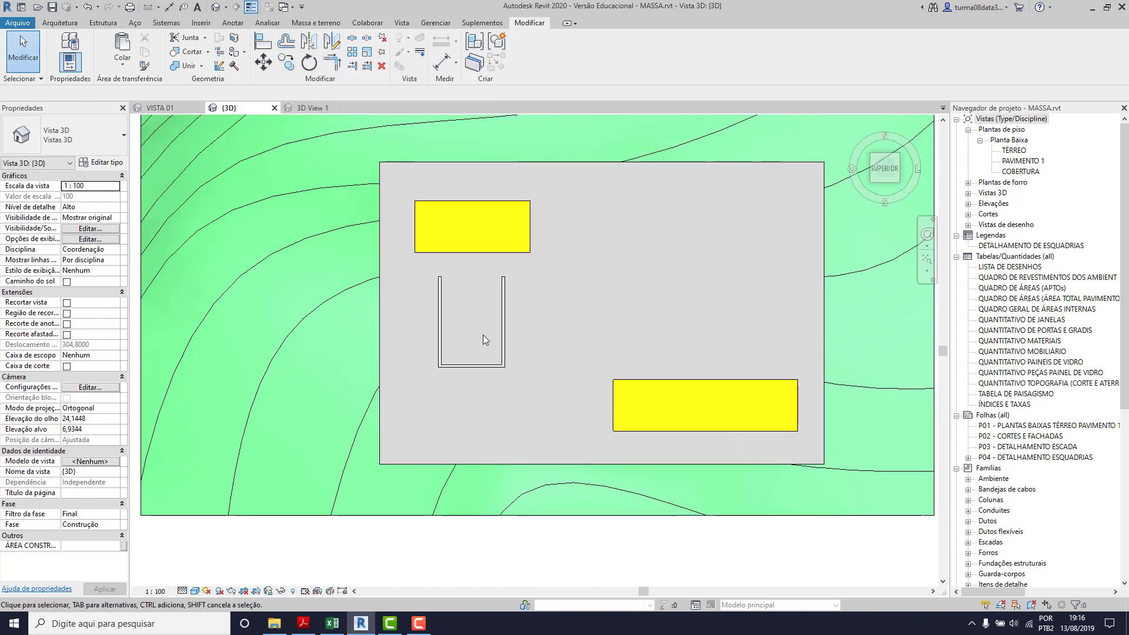
scroll(528, 286, up, 2)
scroll(521, 330, up, 2)
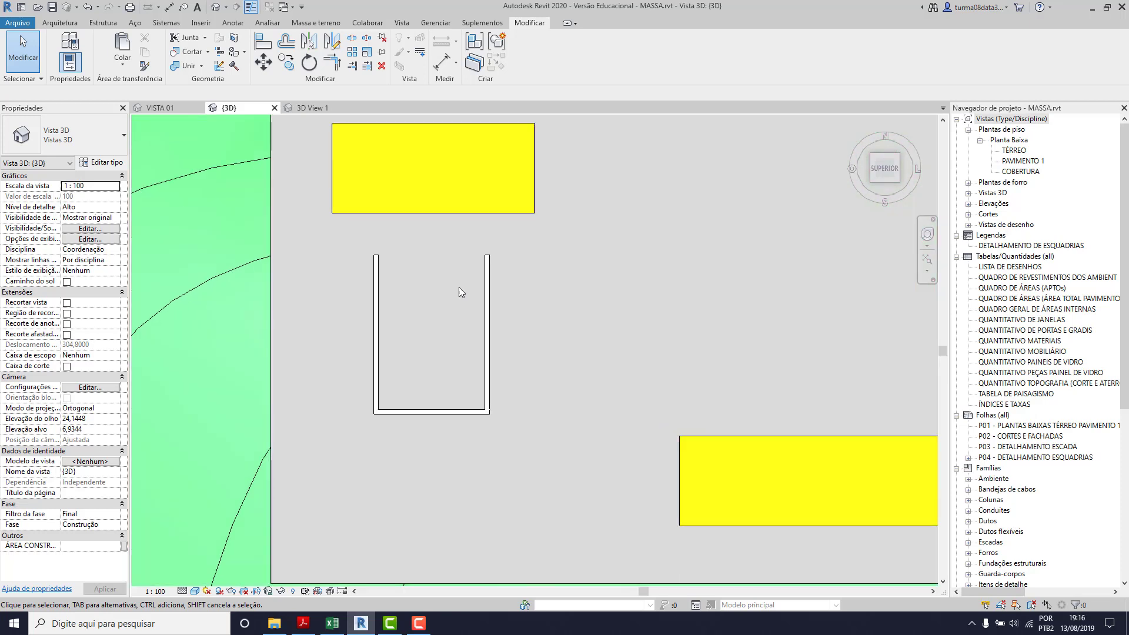
scroll(171, 273, down, 3)
scroll(354, 277, up, 3)
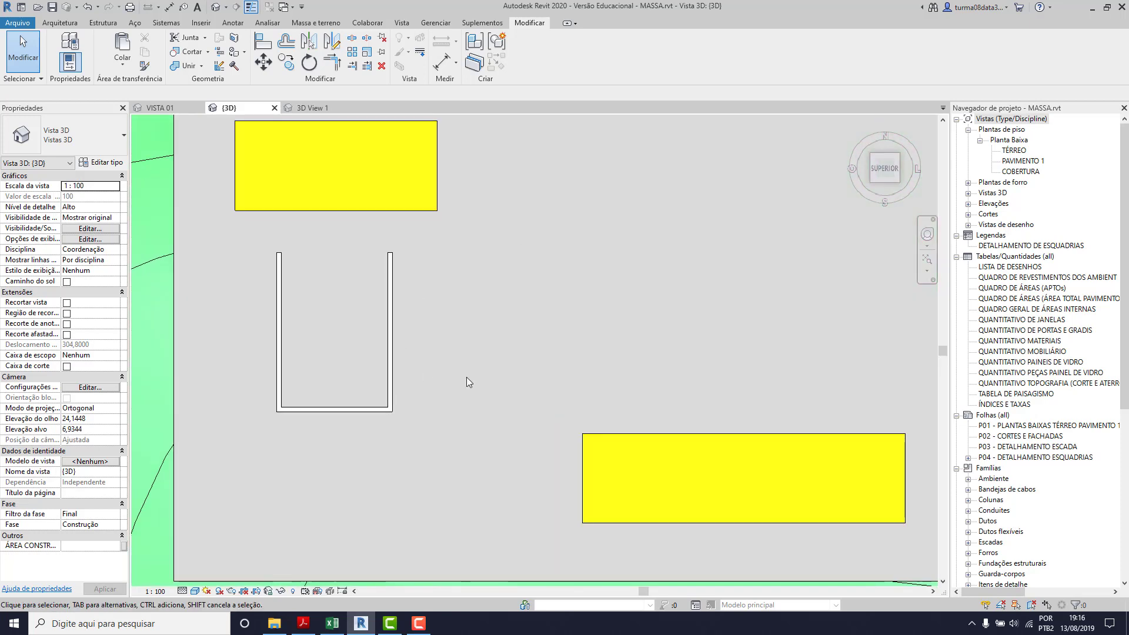
scroll(481, 368, down, 1)
scroll(481, 371, down, 1)
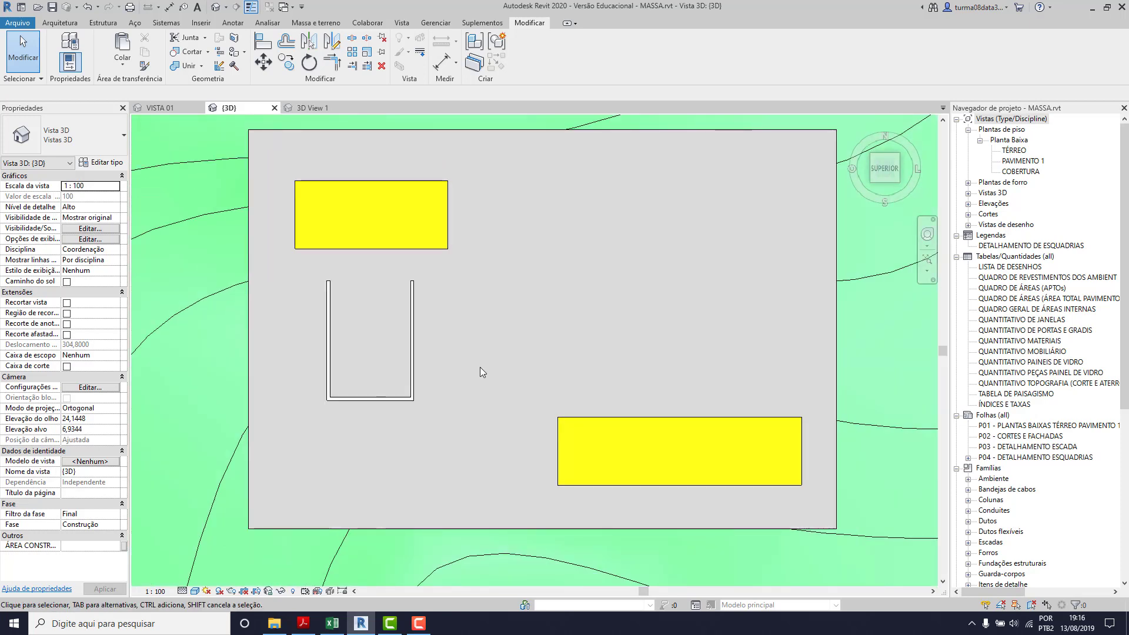
shift+middle_drag(441, 464, 457, 348)
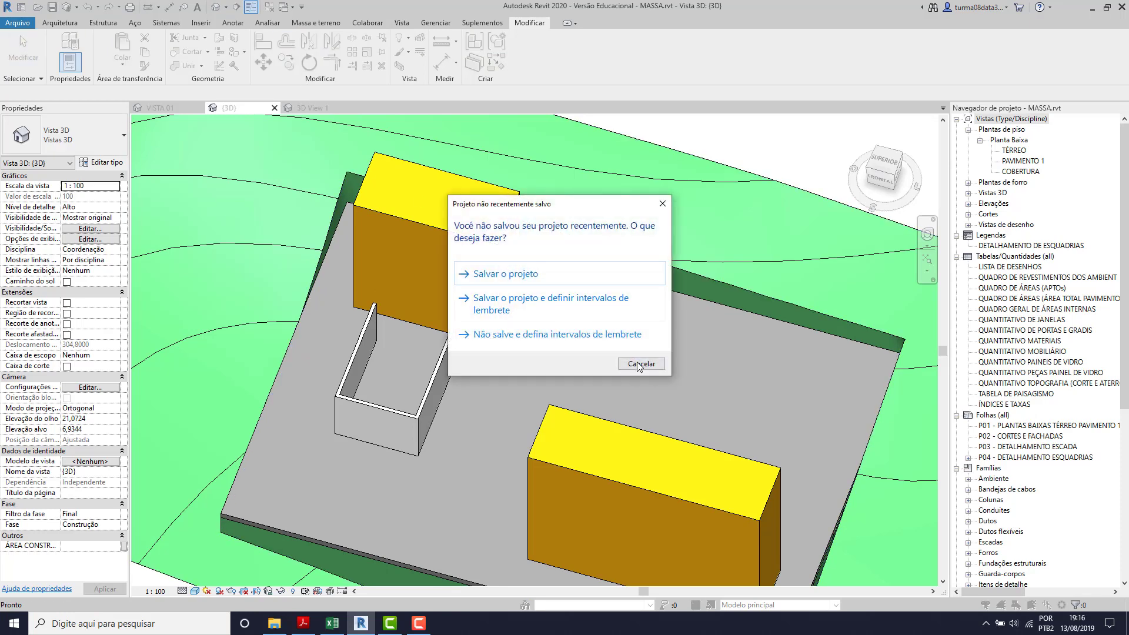
click(640, 365)
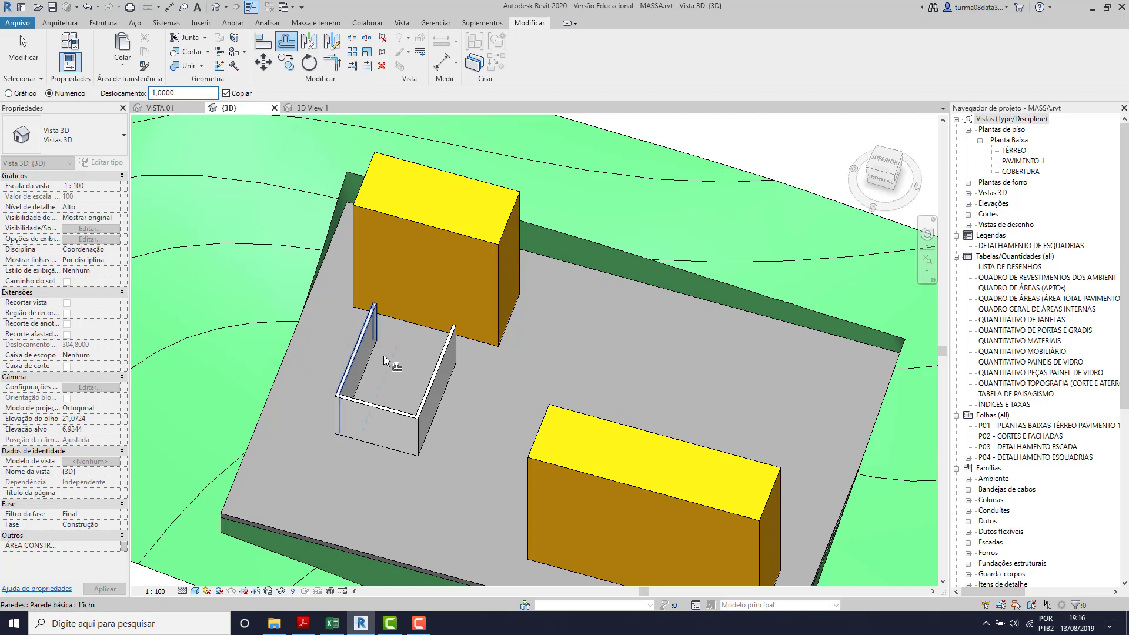
click(431, 383)
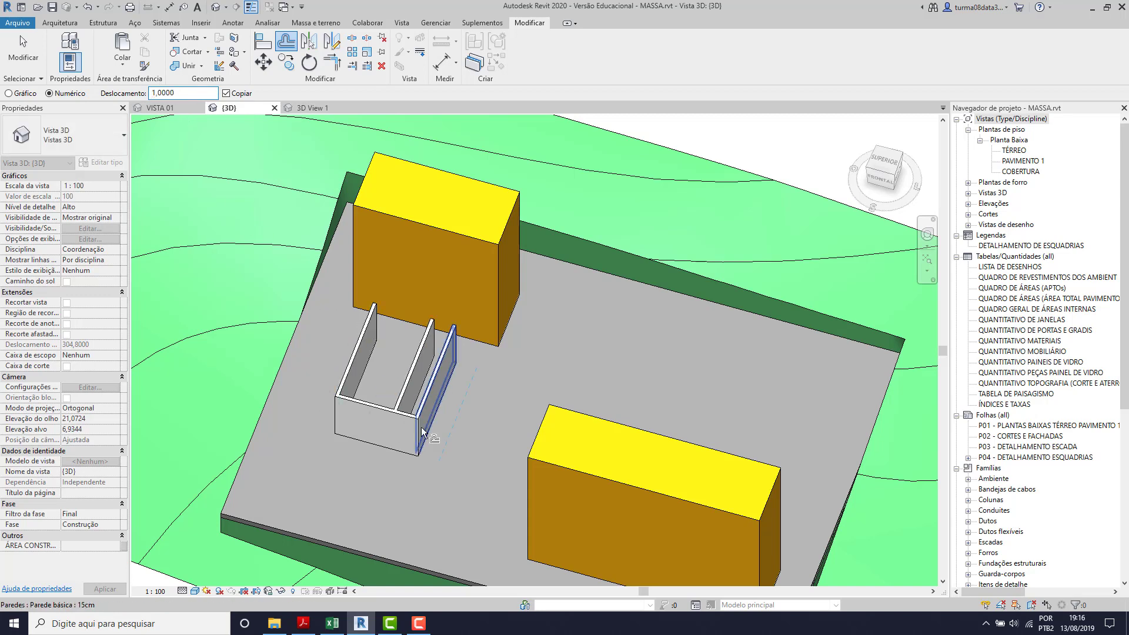
click(347, 362)
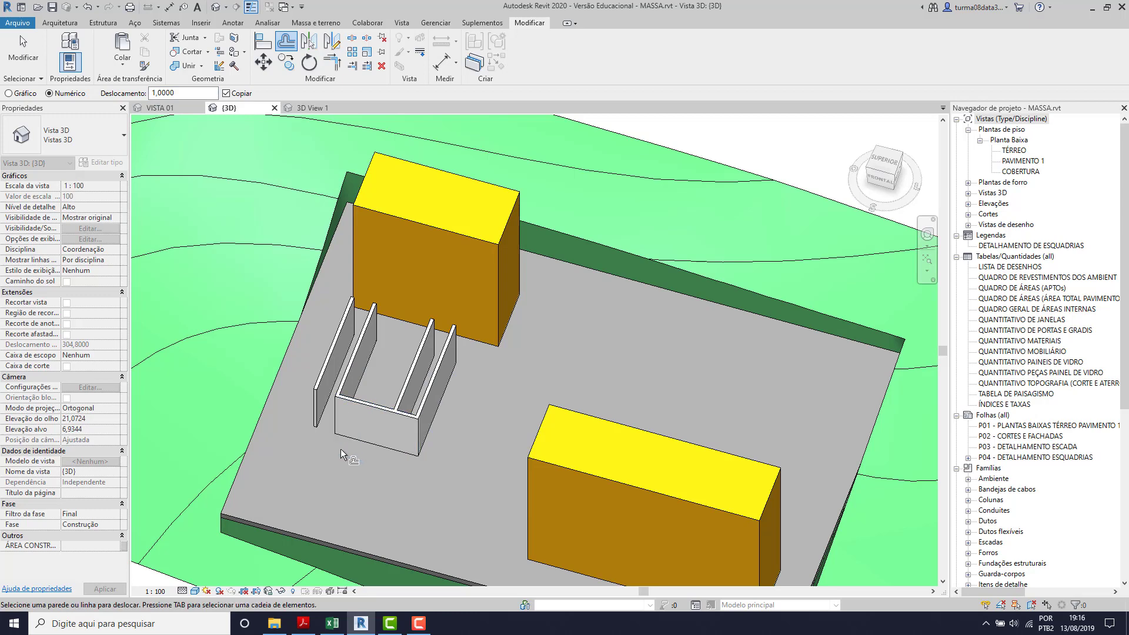
Delete the offset wall copy inside the U-shaped enclosure, working from the top view
click(884, 162)
scroll(499, 316, up, 8)
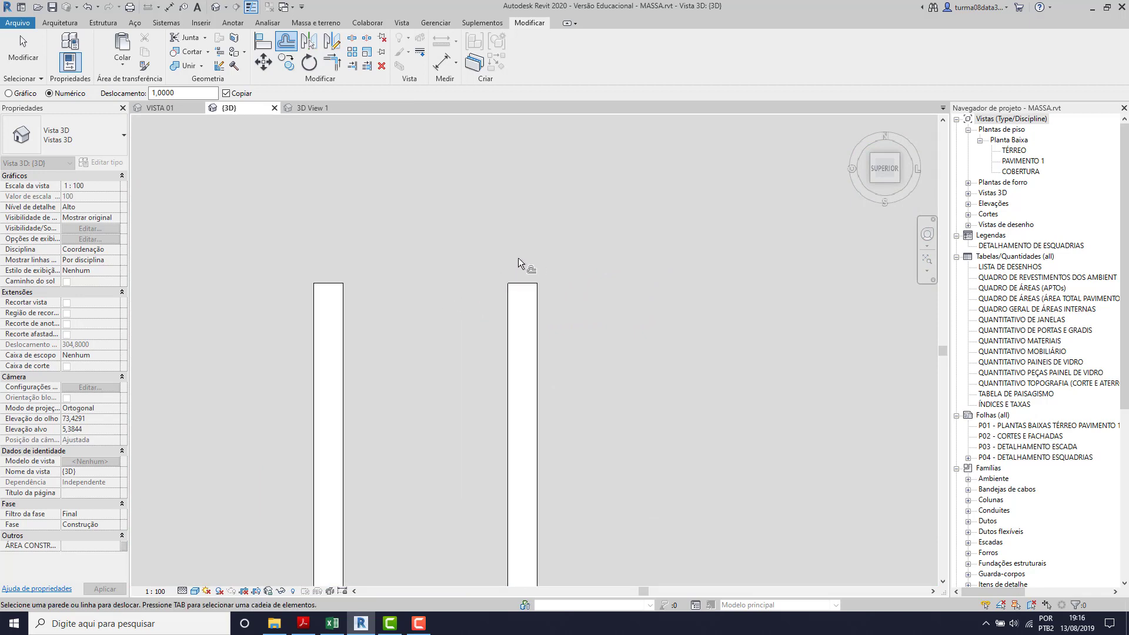
click(23, 53)
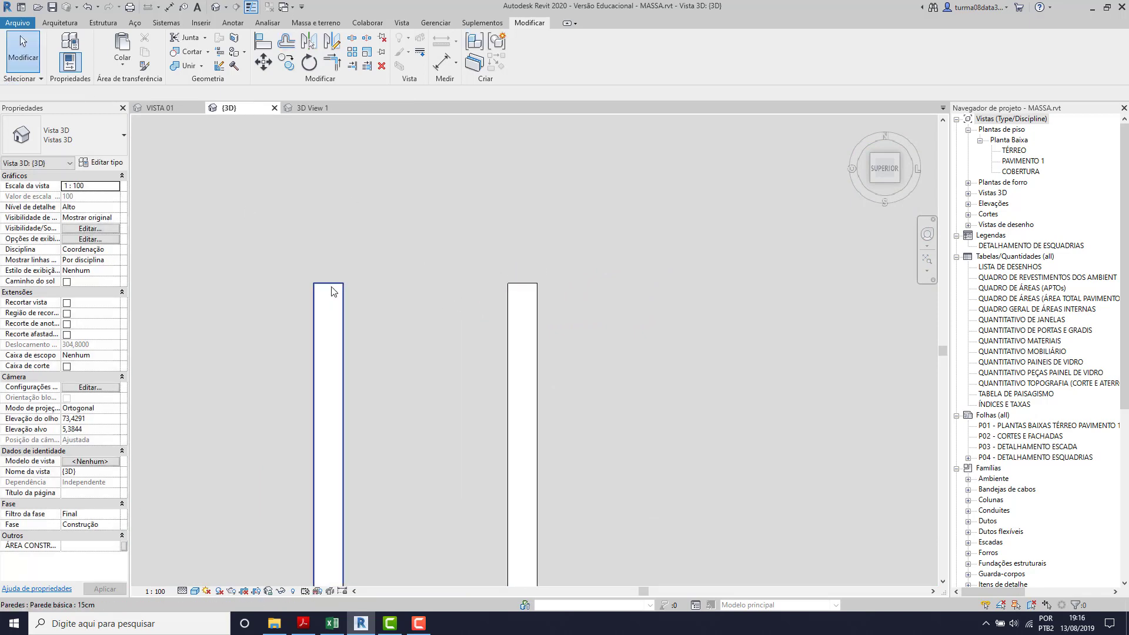
click(333, 291)
key(Delete)
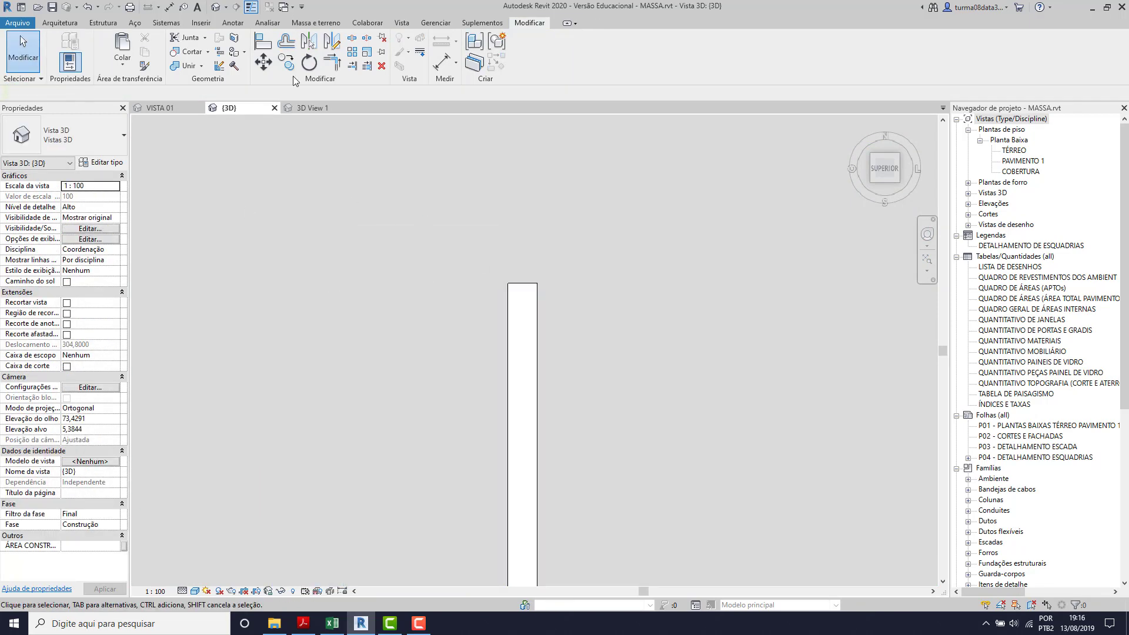
click(286, 41)
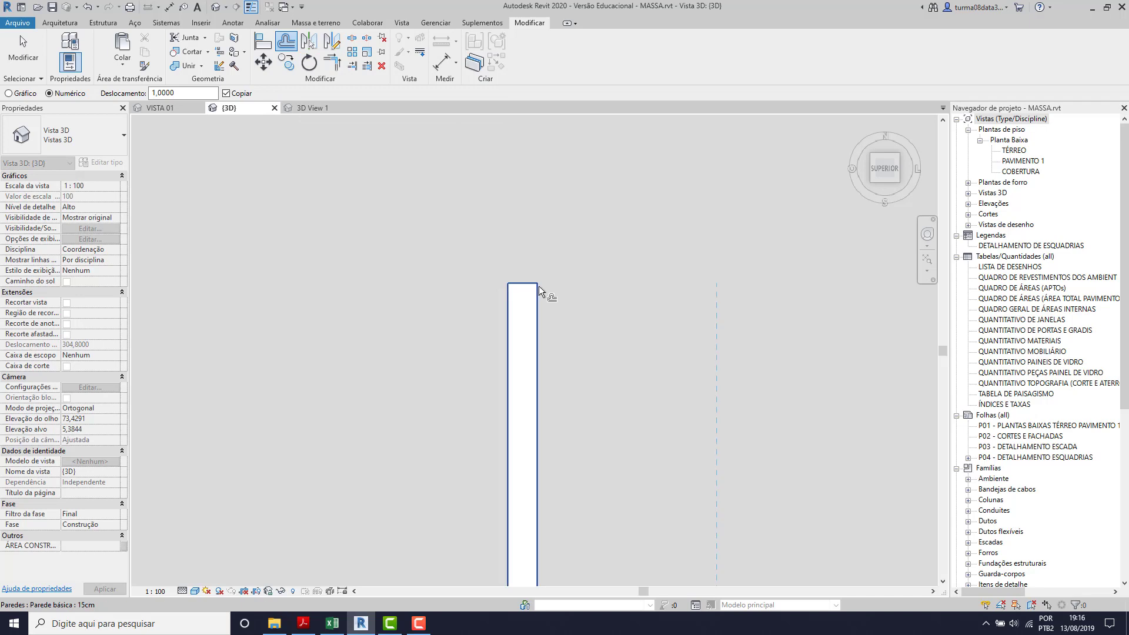
scroll(388, 136, down, 3)
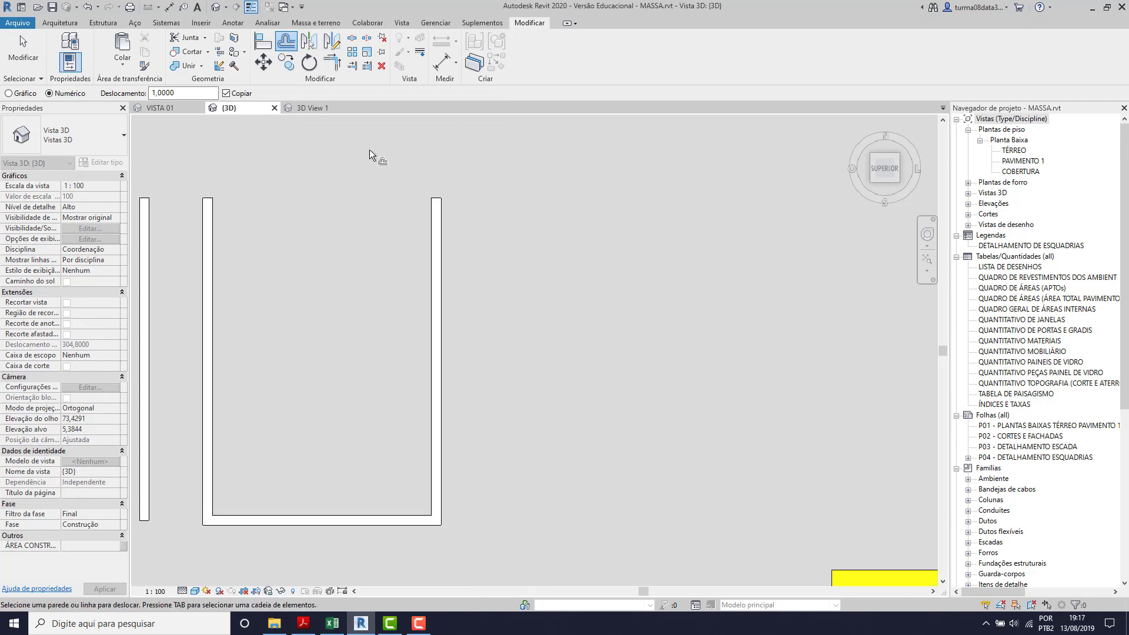
scroll(425, 182, down, 1)
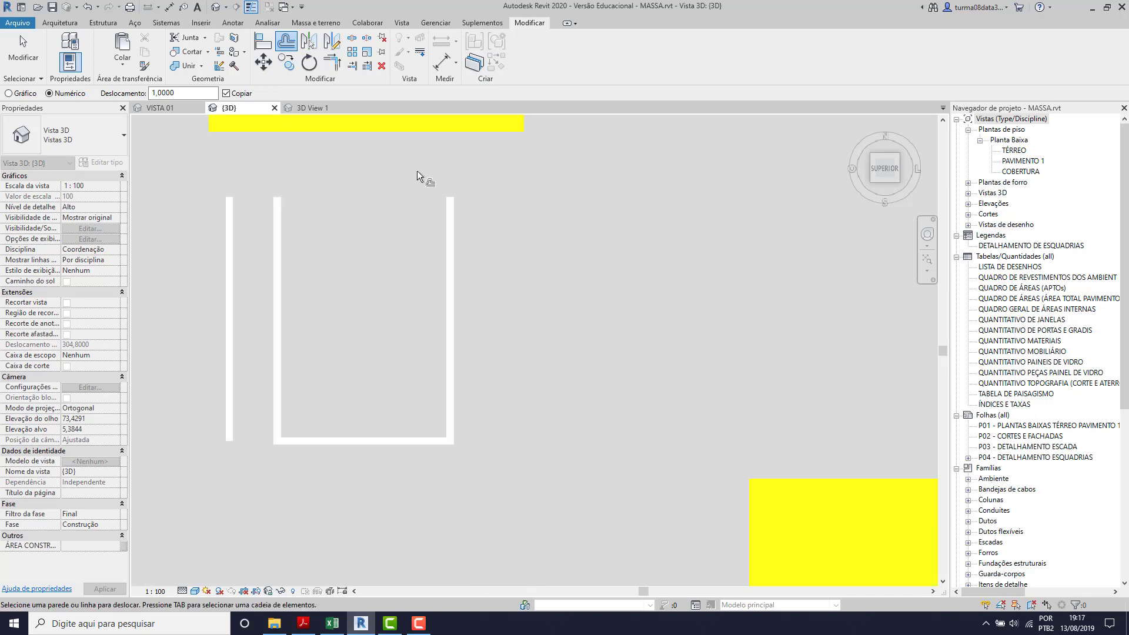
scroll(384, 211, down, 1)
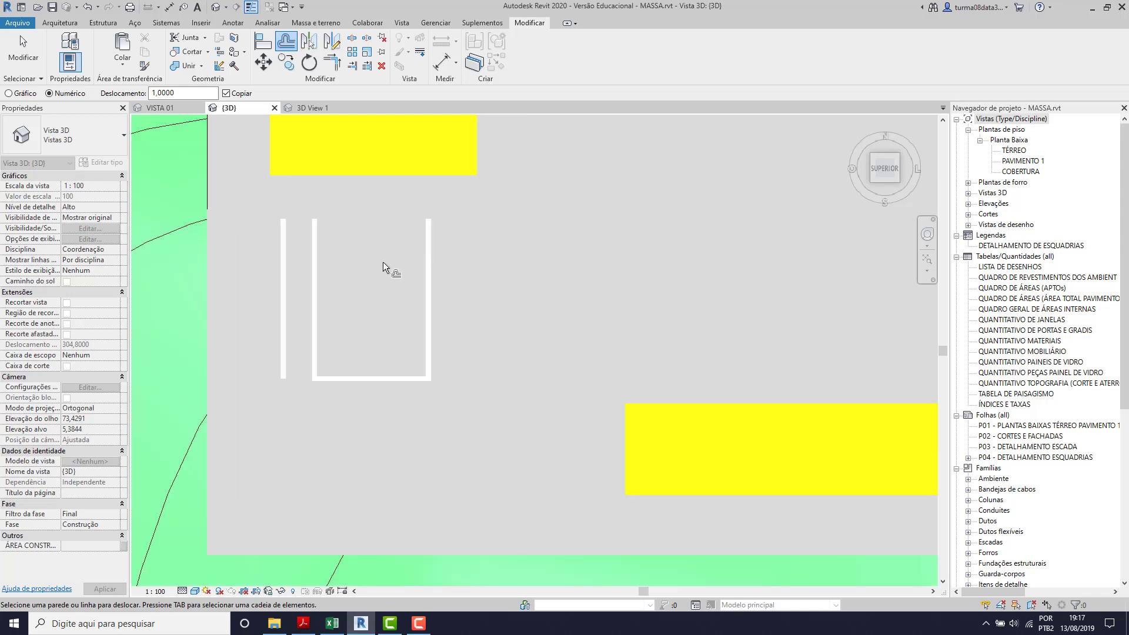
key(Escape)
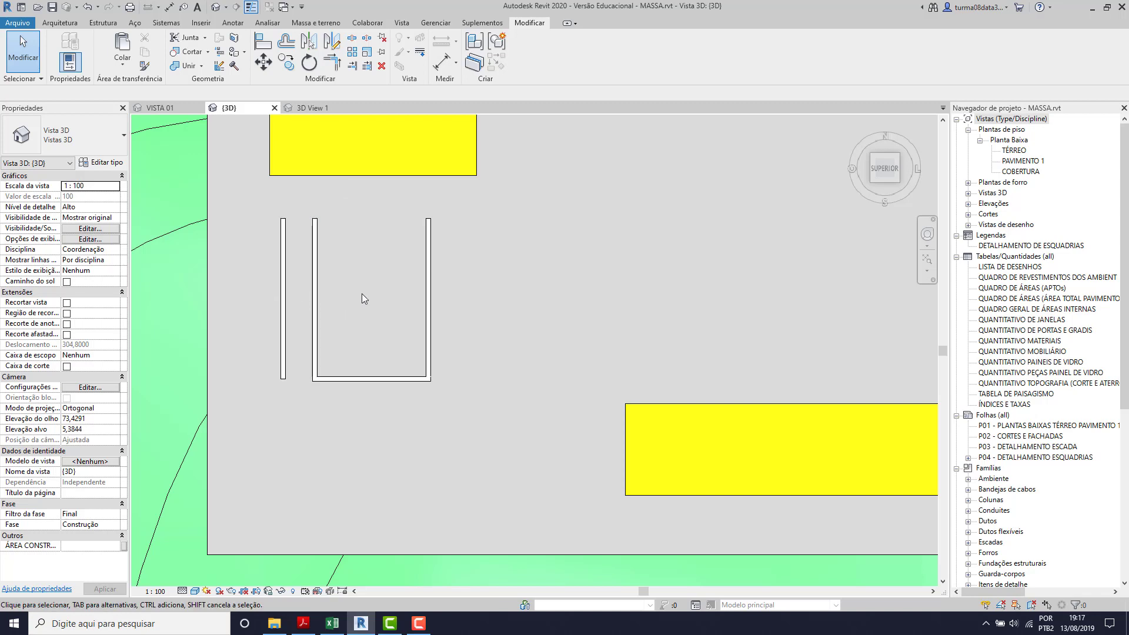
Move the outer offset wall down and away to about 1.24 m from the enclosure, and delete the enclosure's nearest side wall
click(405, 382)
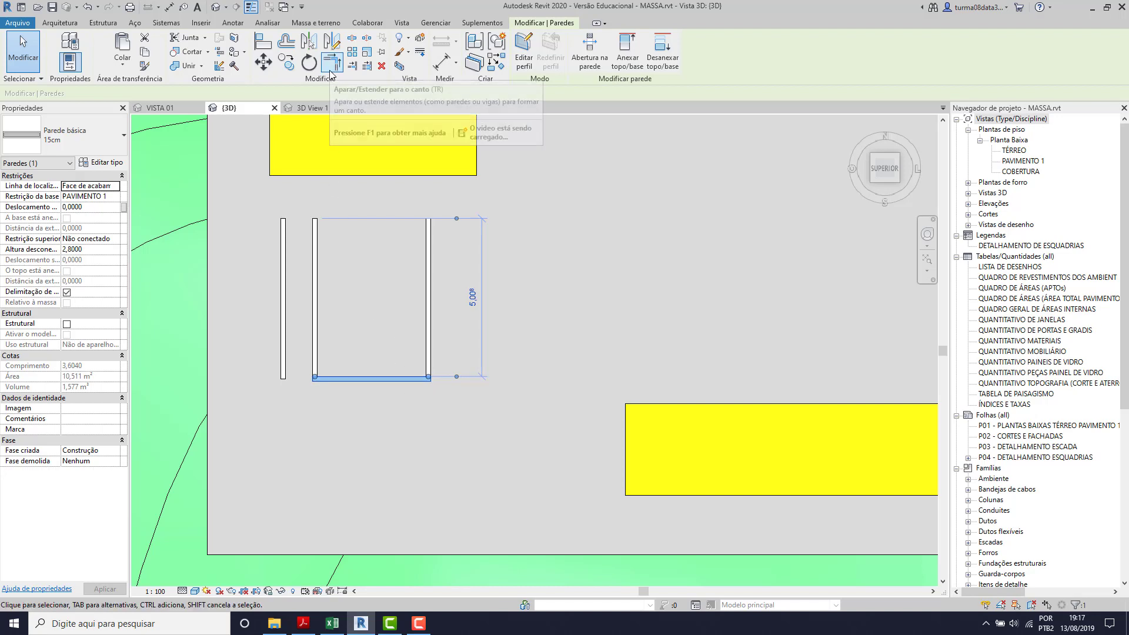
click(284, 286)
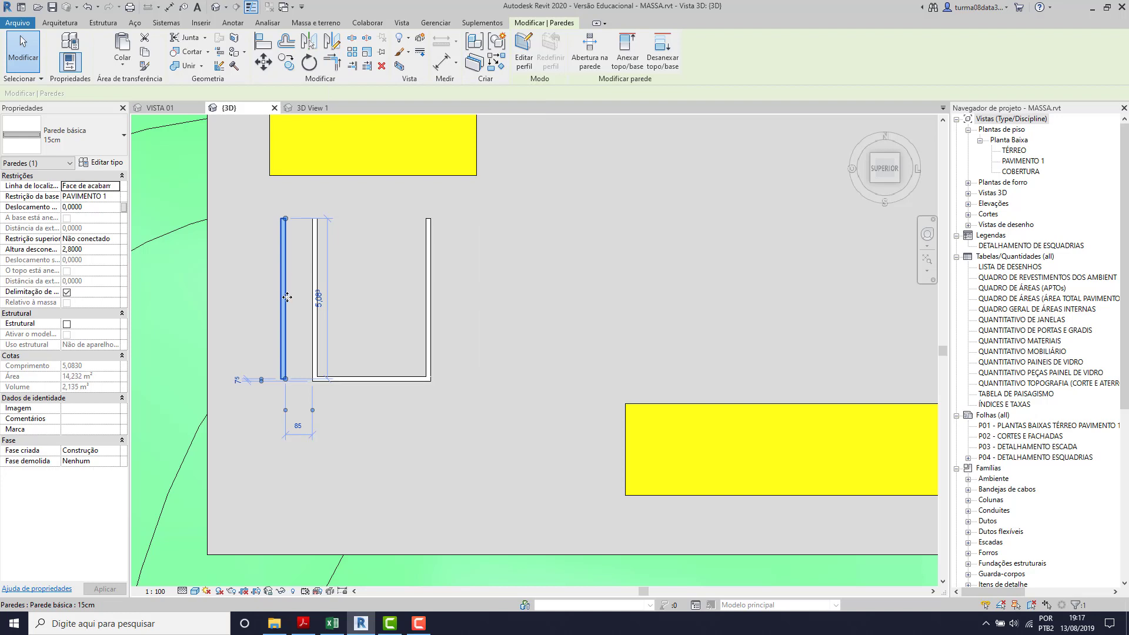
drag(283, 285, 271, 399)
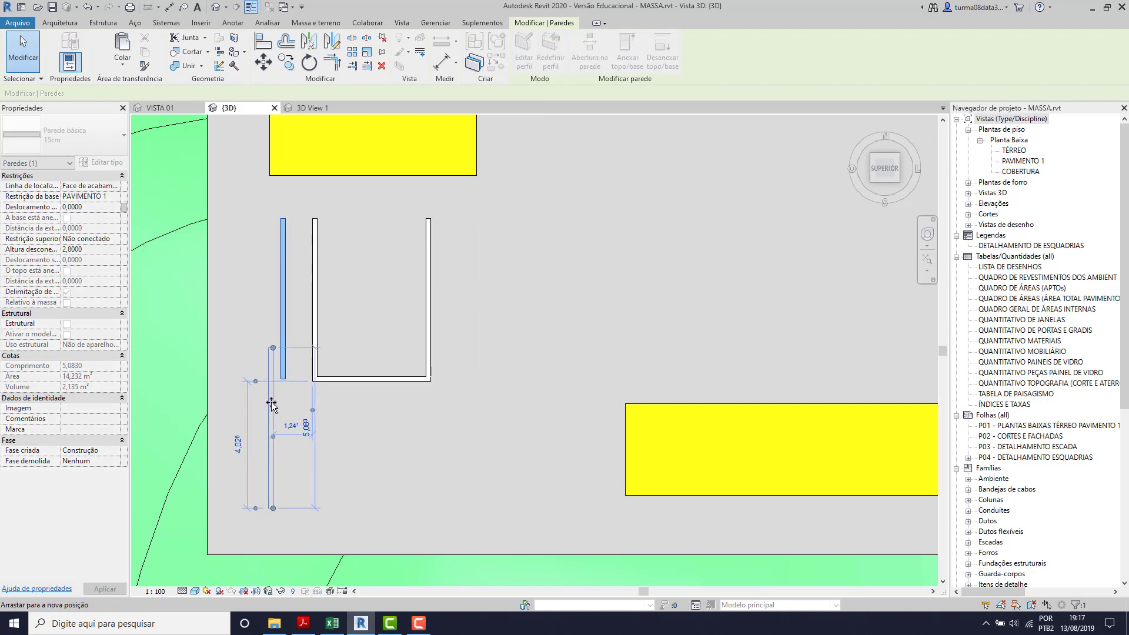
click(312, 318)
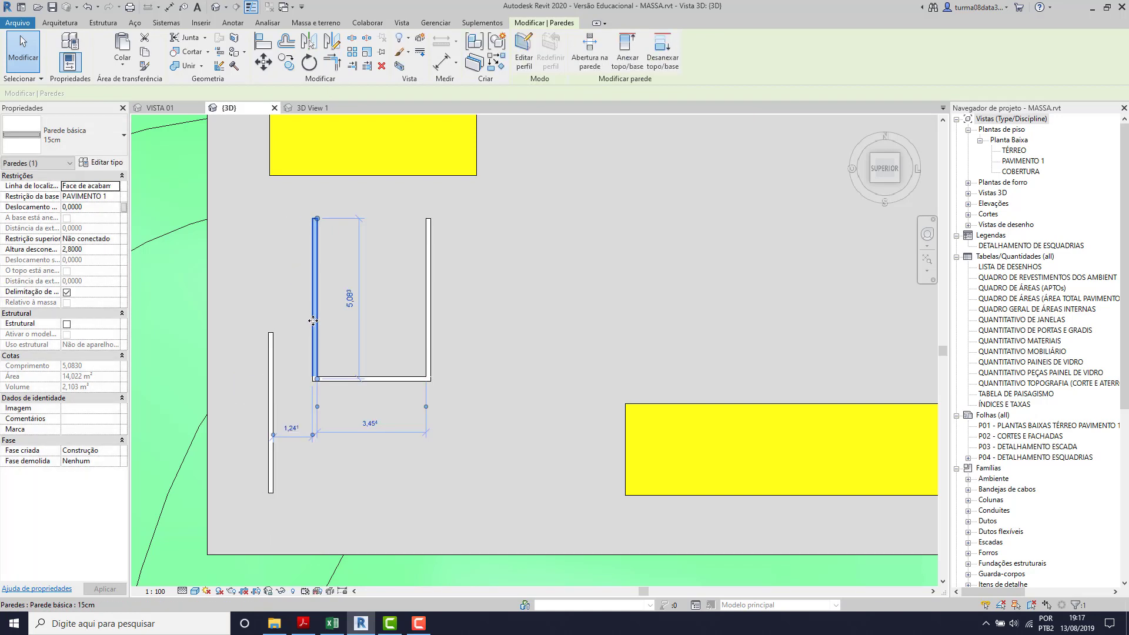
key(Delete)
Move the enclosure's horizontal wall upward and delete the remaining side wall on its far end
click(352, 378)
drag(353, 378, 410, 266)
click(428, 258)
key(Delete)
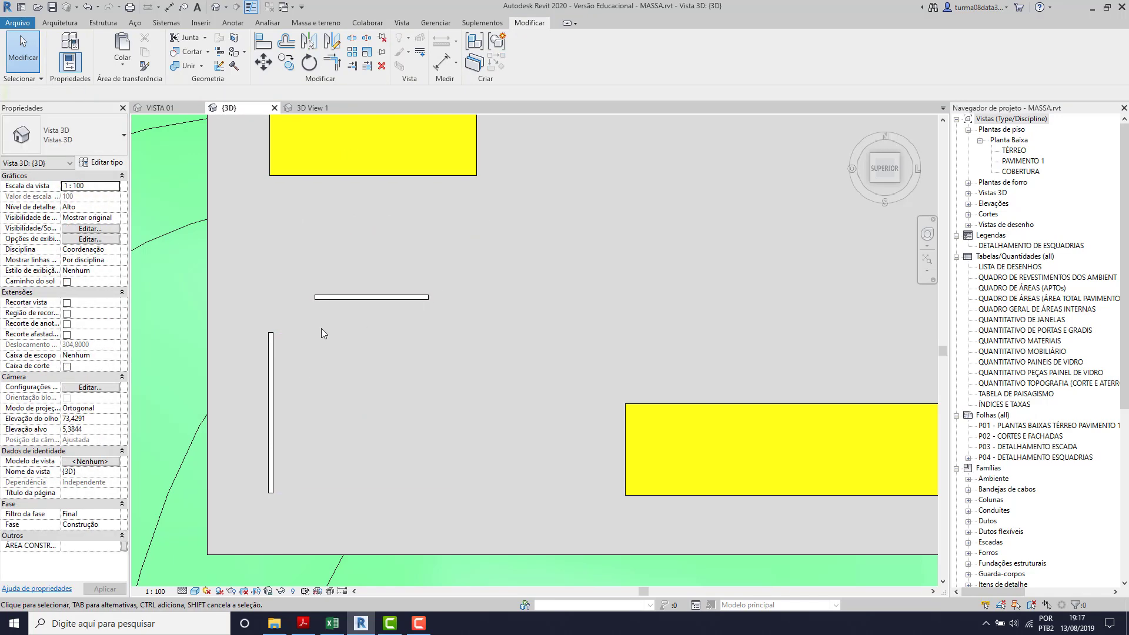
Join the horizontal and vertical walls into an L-shaped corner with Trim/Extend to Corner
click(333, 62)
click(328, 297)
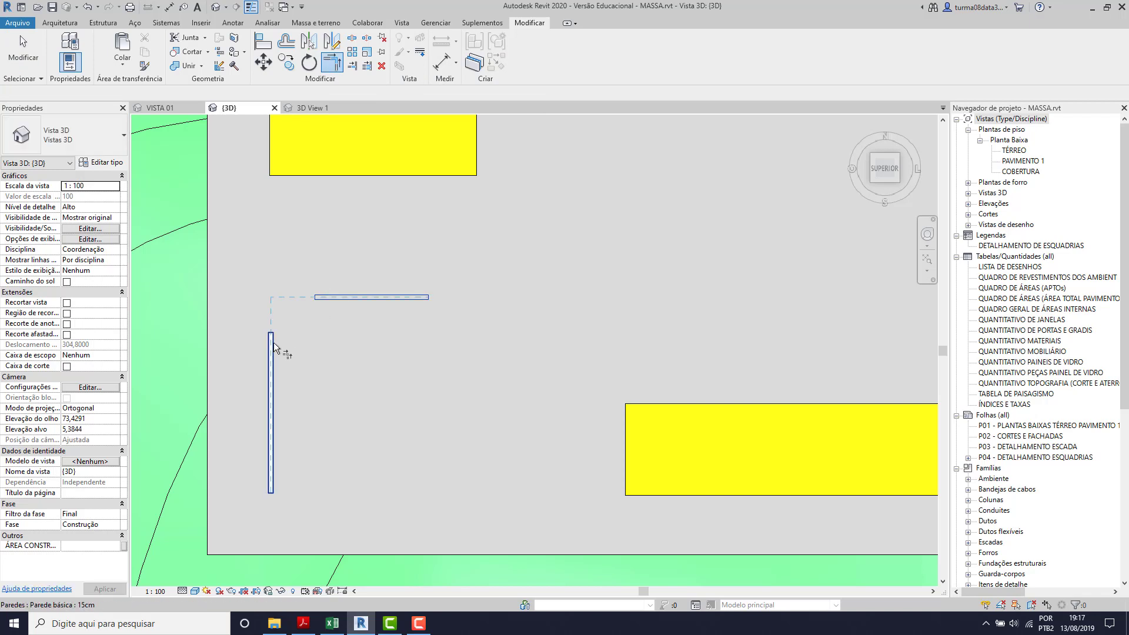
click(272, 343)
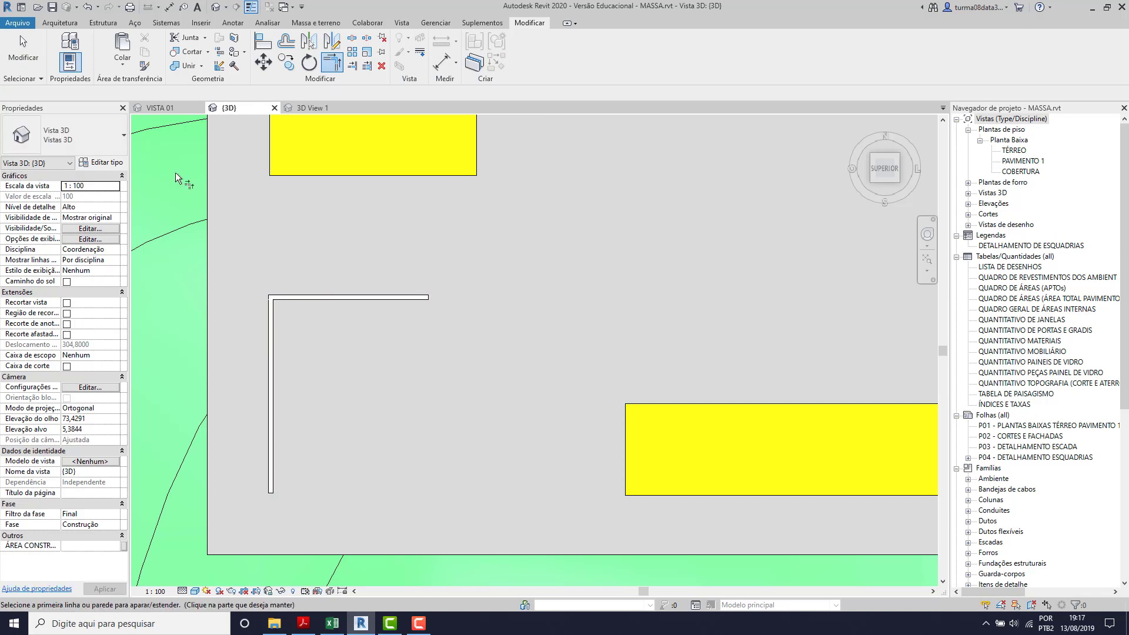
click(28, 61)
Move the vertical wall inward to about 4.23 m from the horizontal wall's free end, and delete the horizontal wall
click(272, 329)
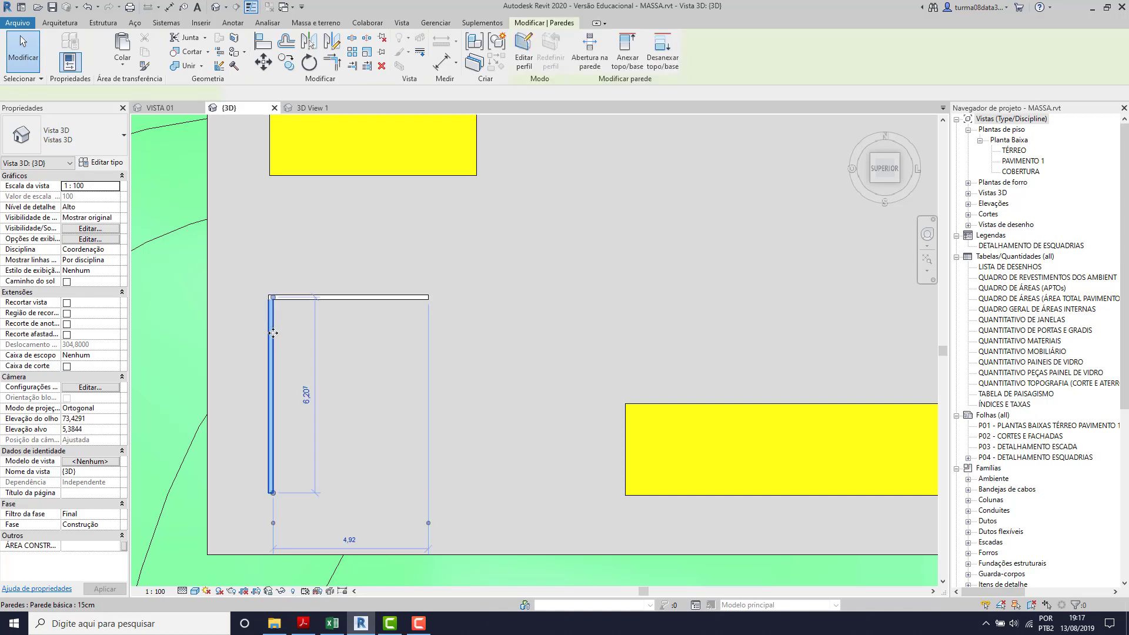
drag(292, 306, 295, 240)
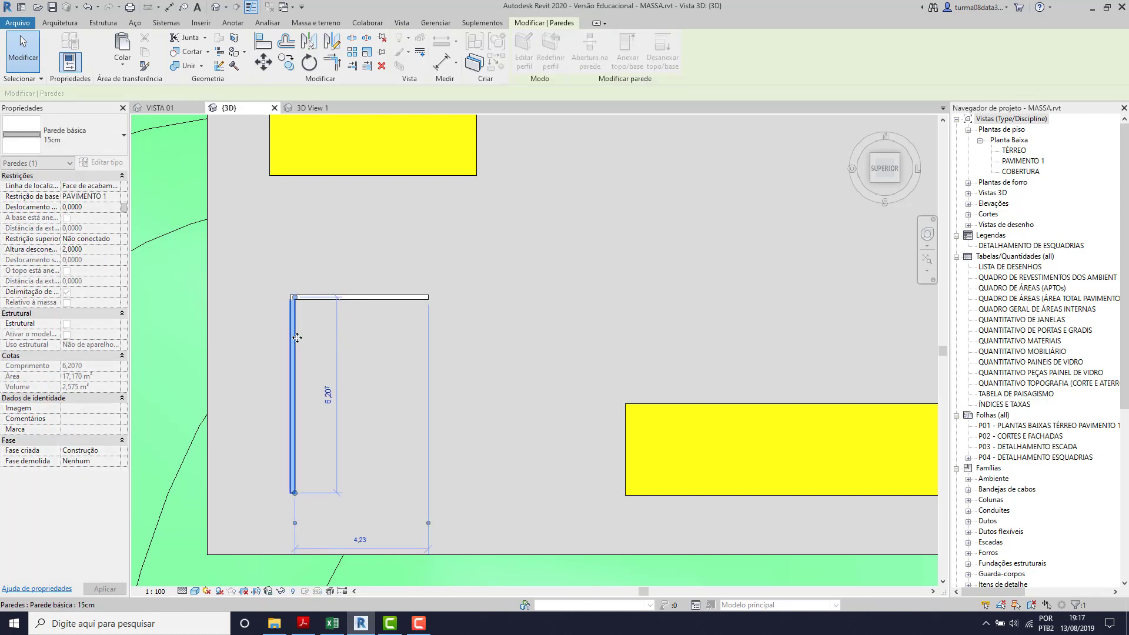
click(344, 298)
key(Delete)
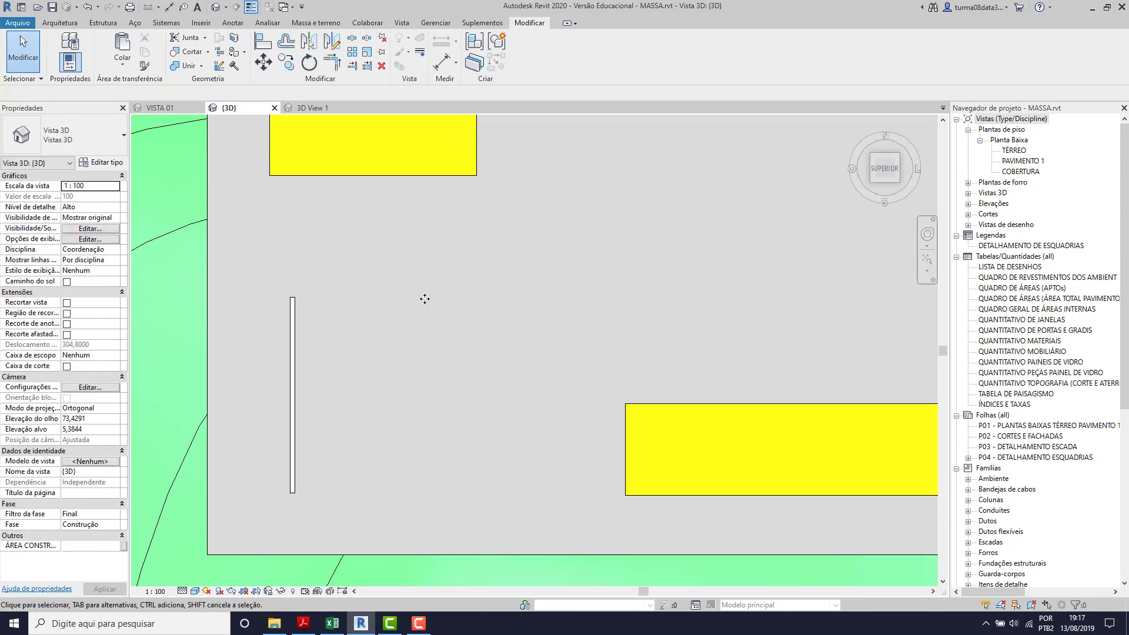
Draw a horizontal 15cm basic wall about 5.4 m long, crossing the vertical wall near its upper end
click(59, 23)
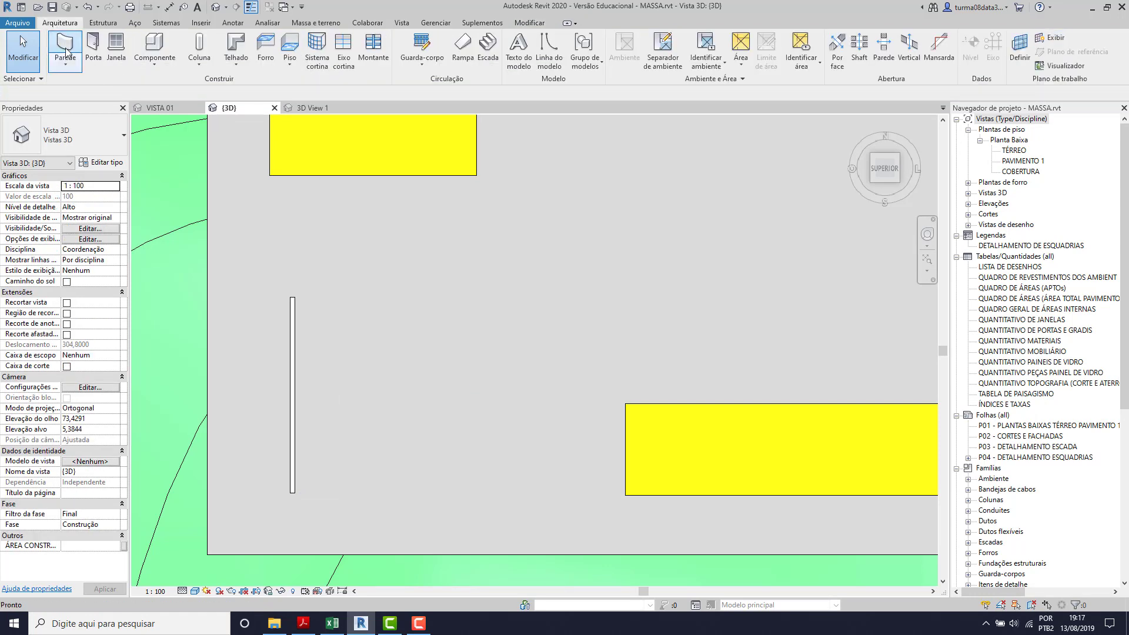
click(69, 53)
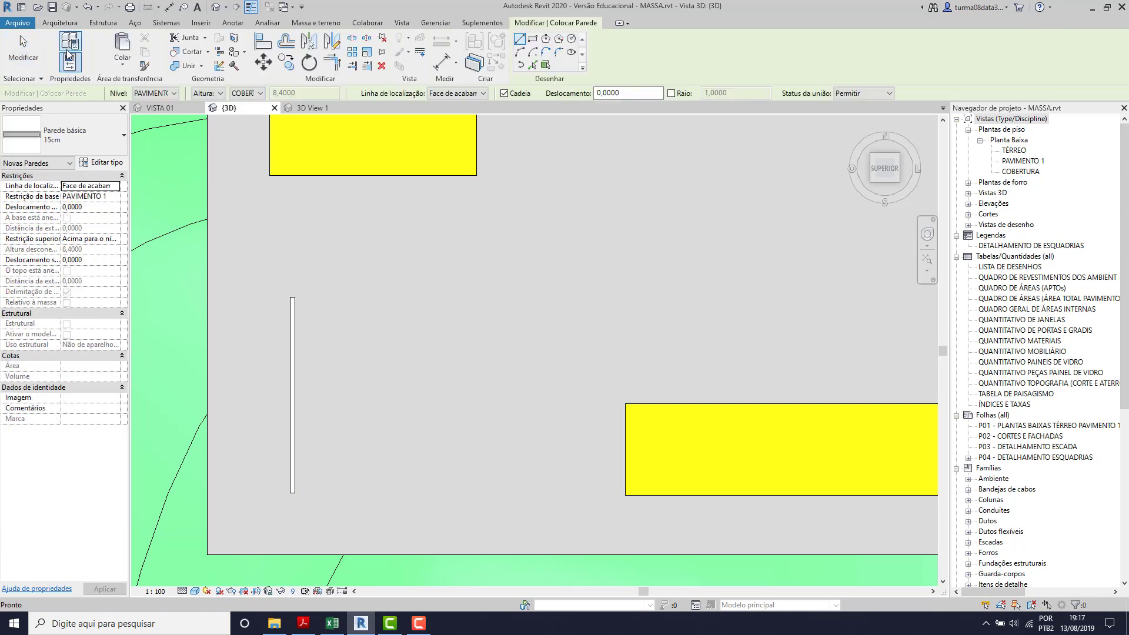
click(271, 315)
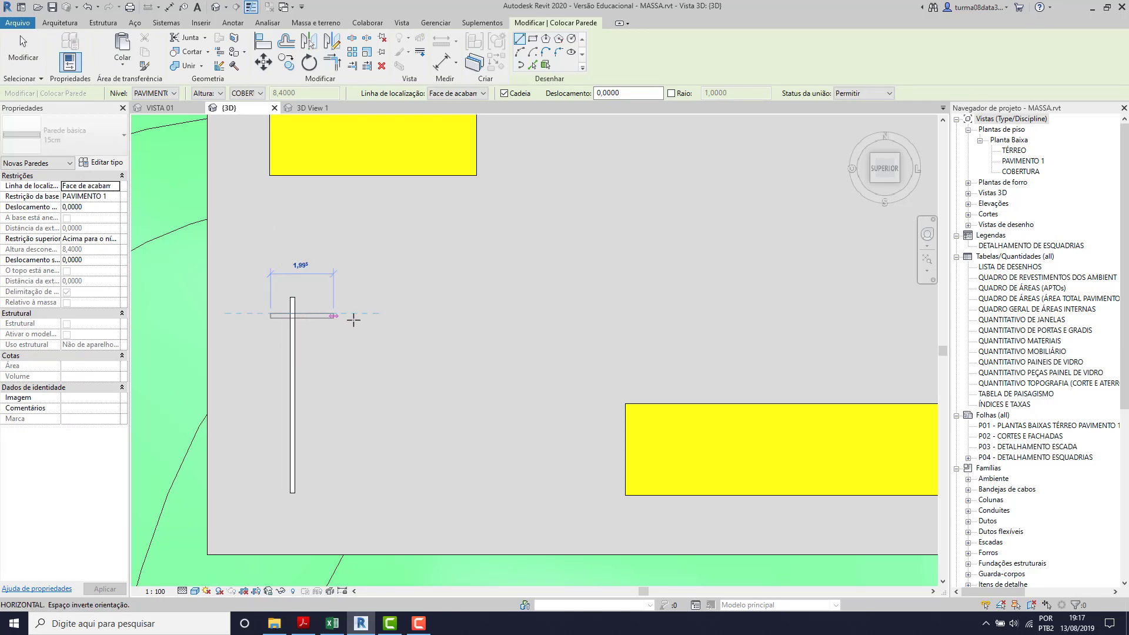
click(440, 314)
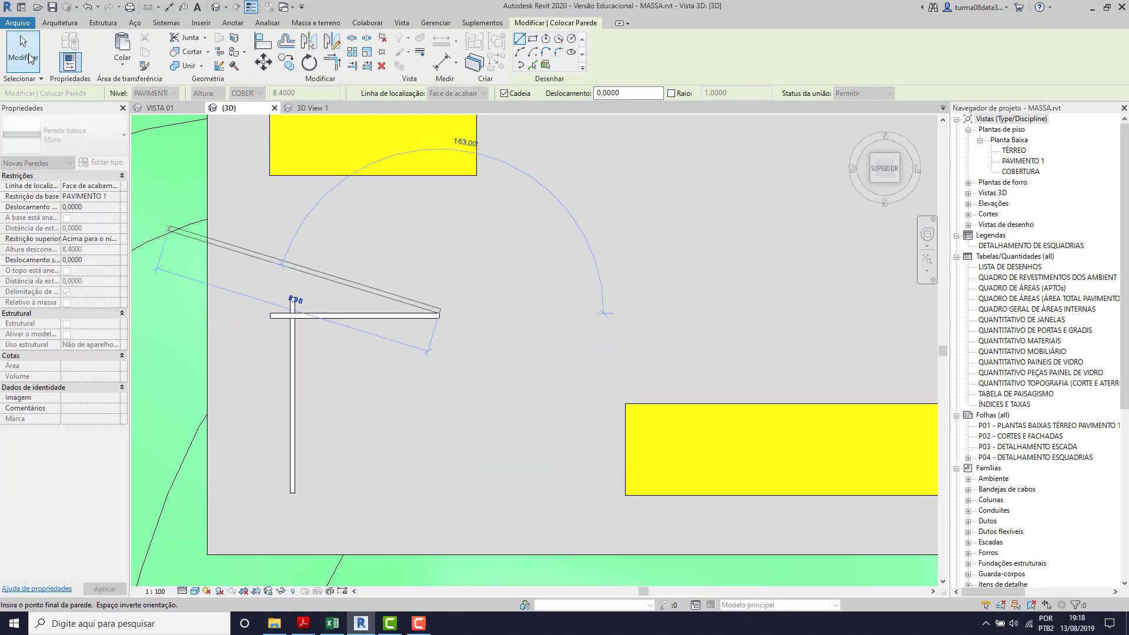
key(Escape)
key(Escape)
Lower the top of the new horizontal wall to roughly the height of the vertical wall in the 3D view
scroll(549, 379, down, 4)
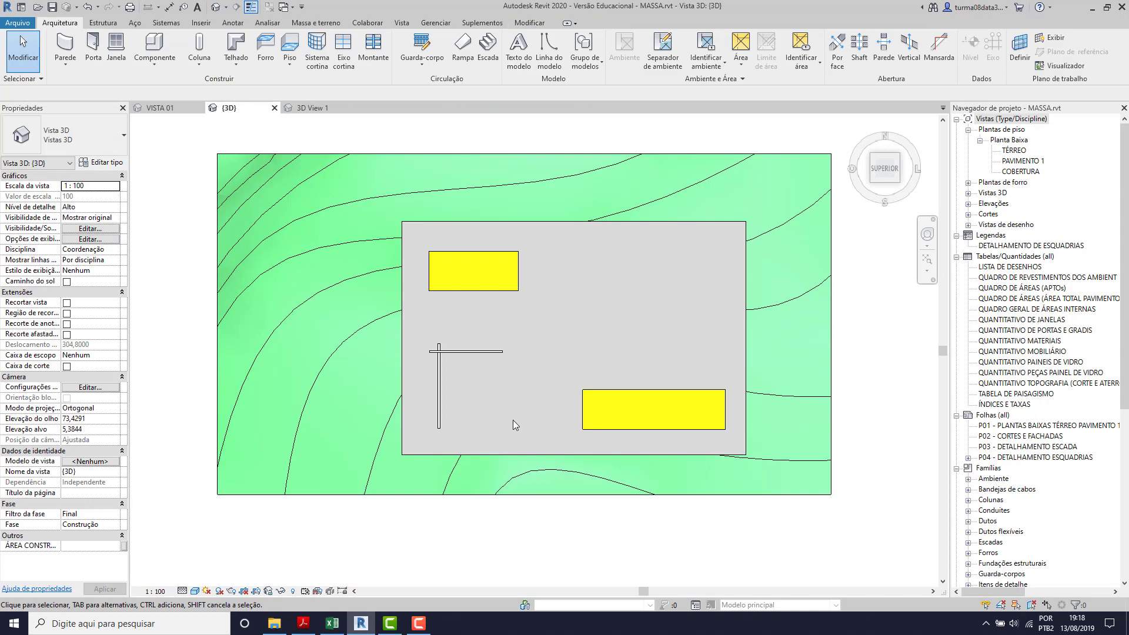
middle_drag(512, 420, 444, 276)
click(435, 236)
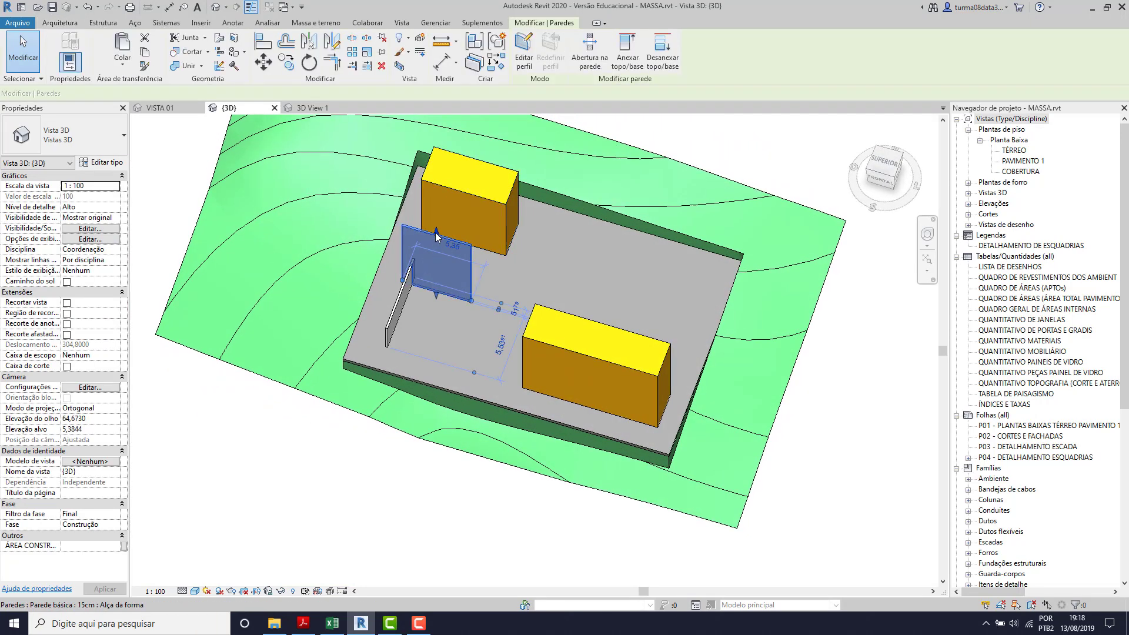
key(Escape)
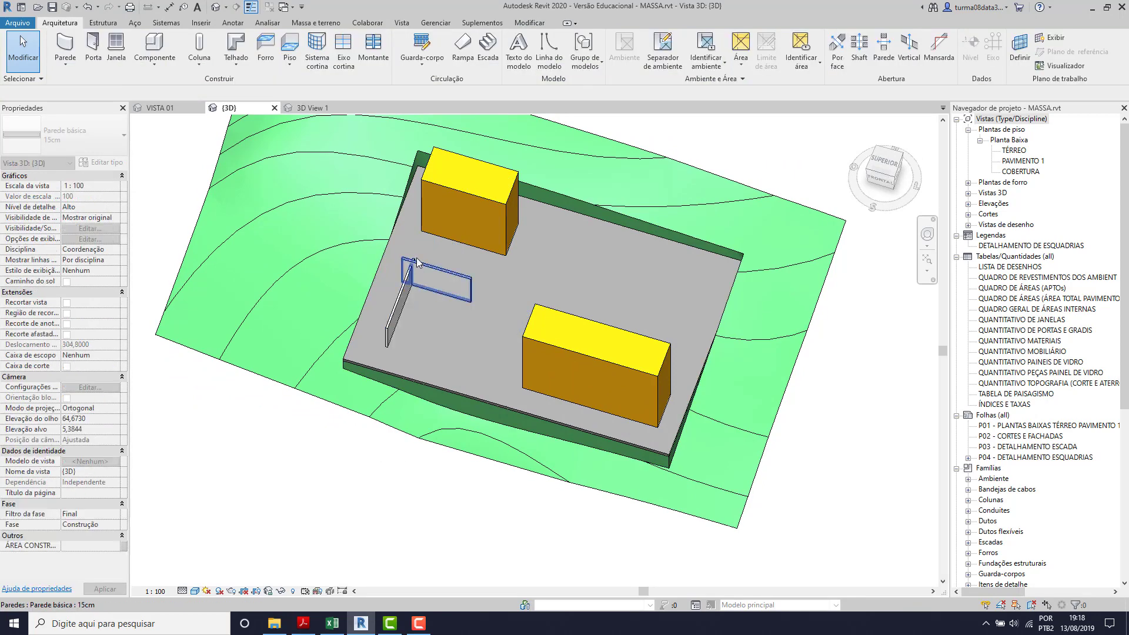
scroll(416, 262, up, 4)
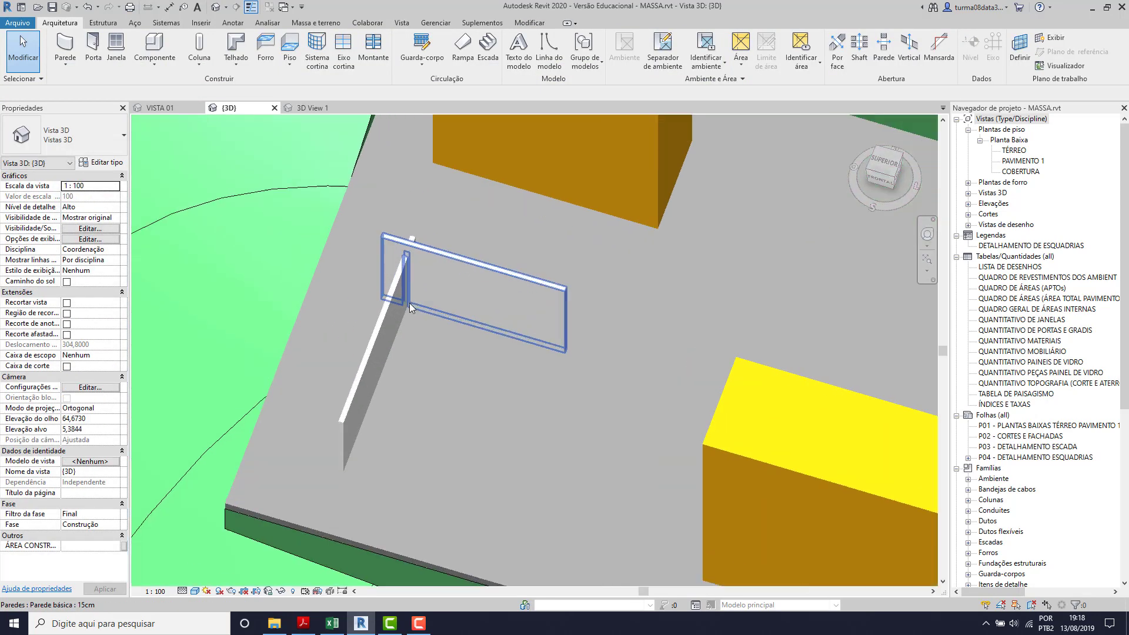
Lower the top of the horizontal wall slightly more toward the vertical wall's height in the 3D view
click(452, 261)
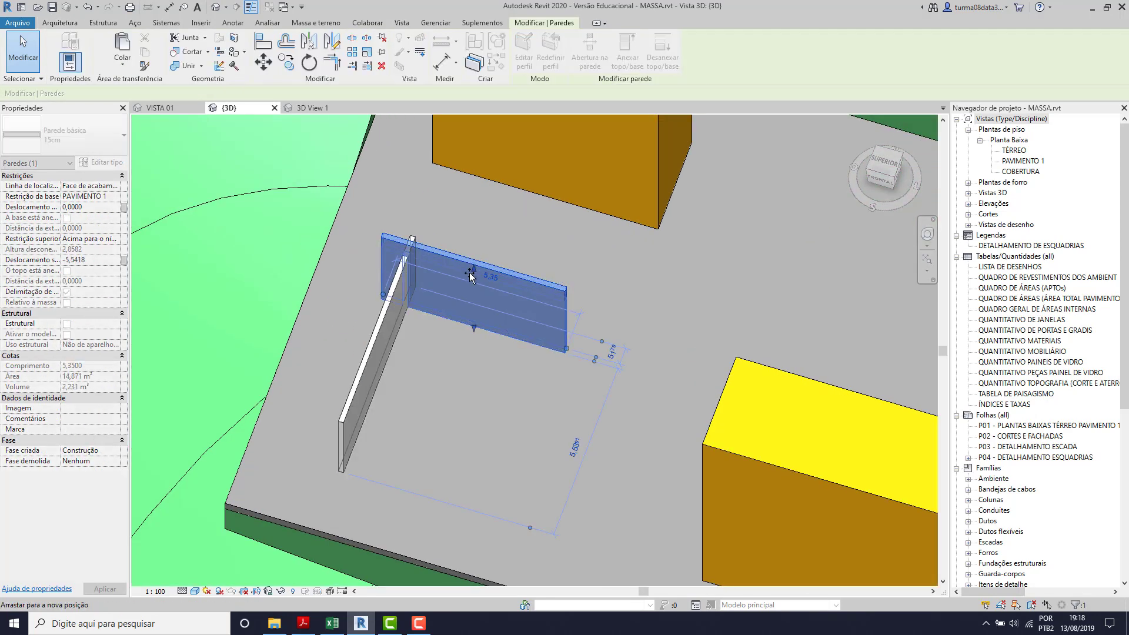
drag(469, 274, 454, 283)
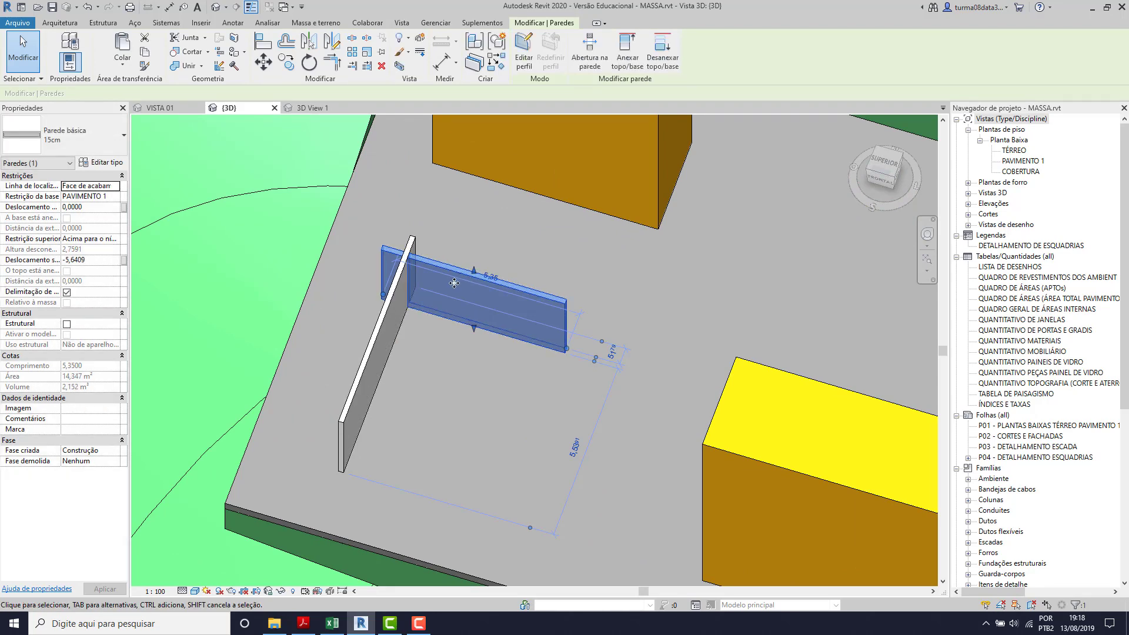
click(384, 313)
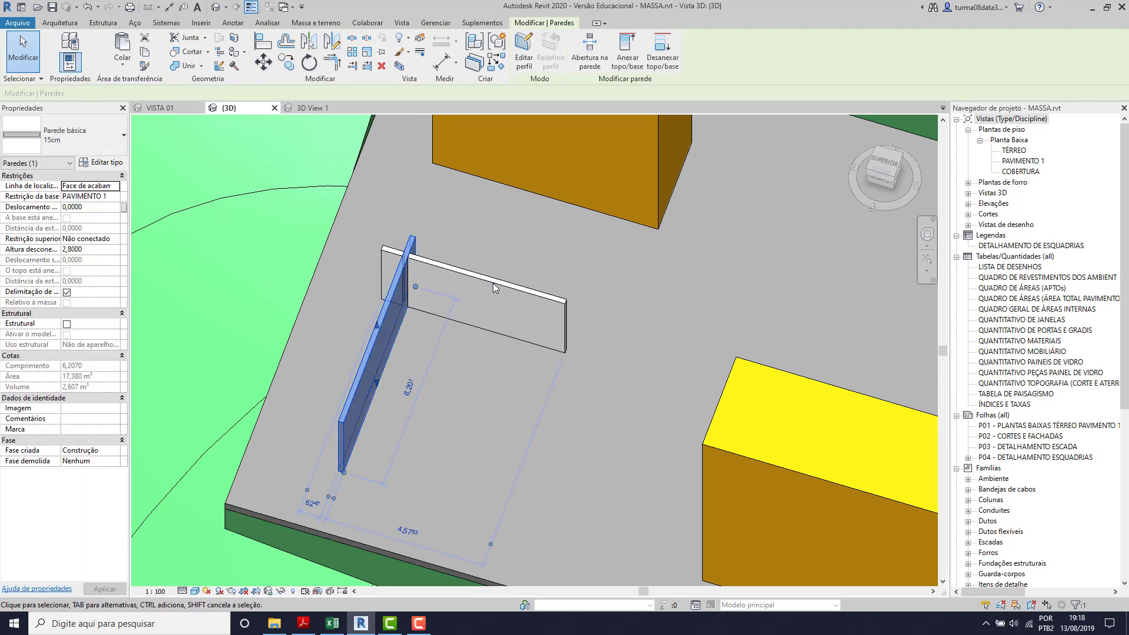
Set the horizontal wall's top constraint to Não conectado and its unconnected height to 2.8 m
click(494, 288)
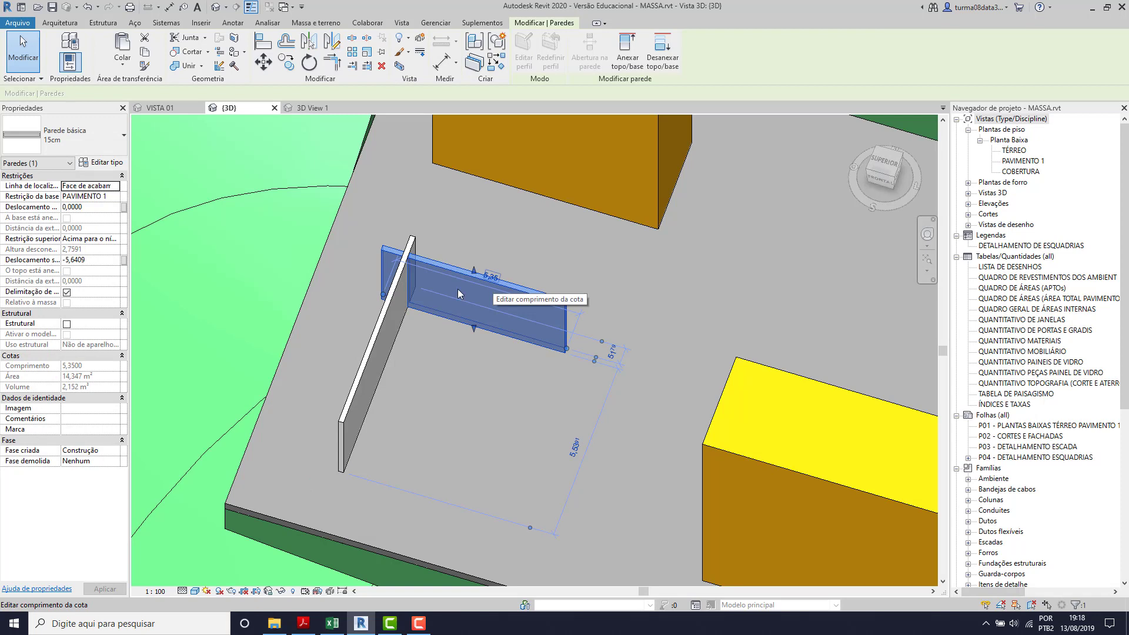
click(118, 239)
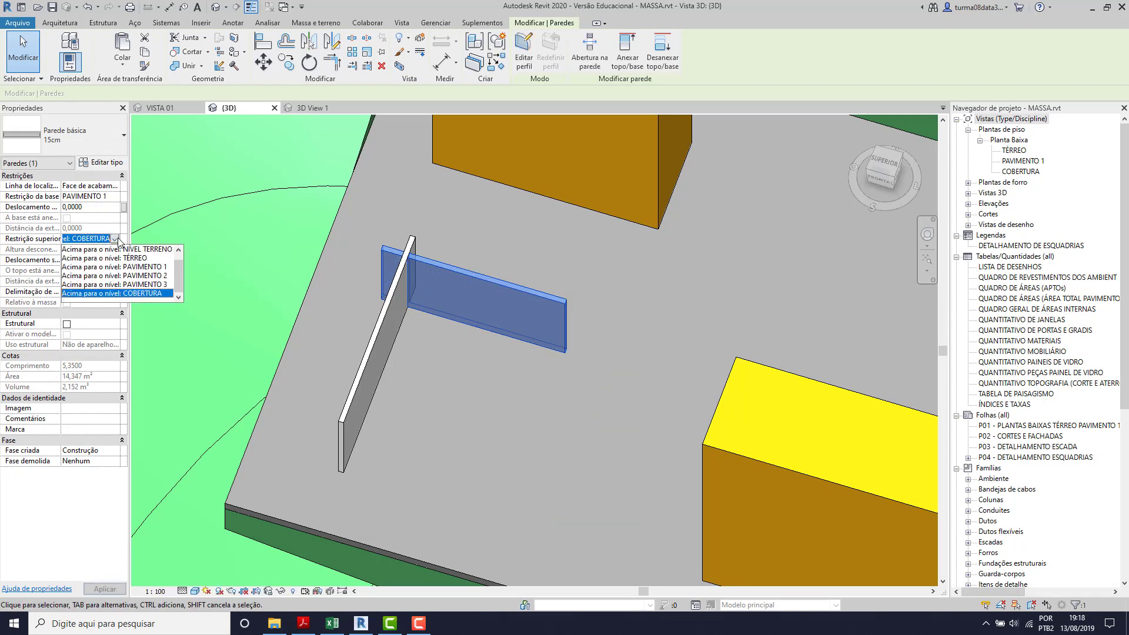
scroll(117, 255, up, 1)
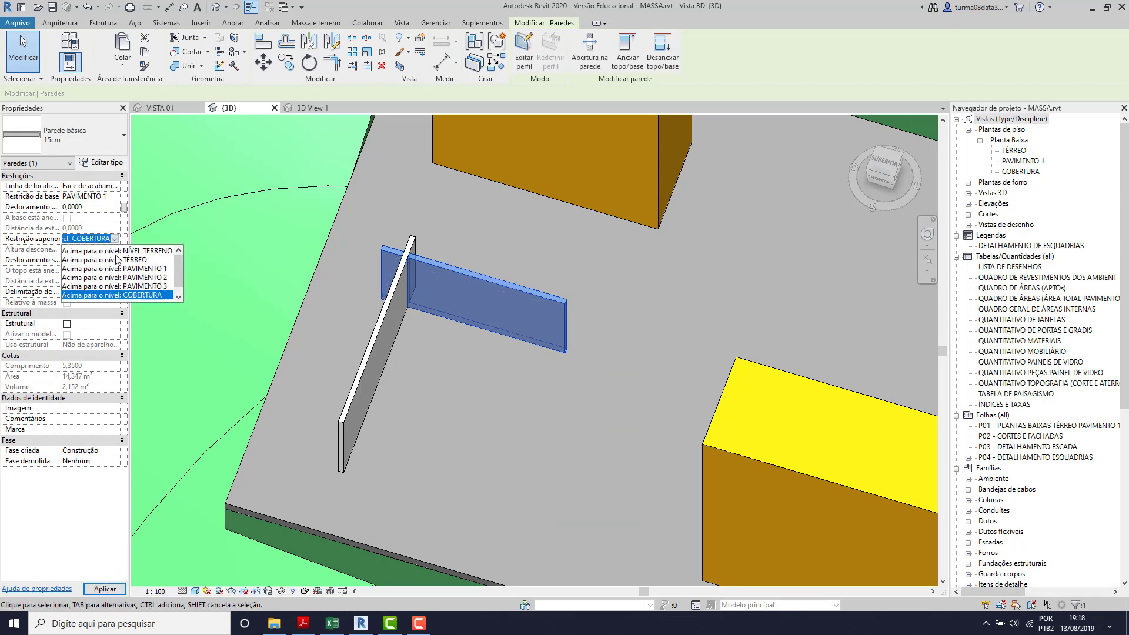
click(100, 250)
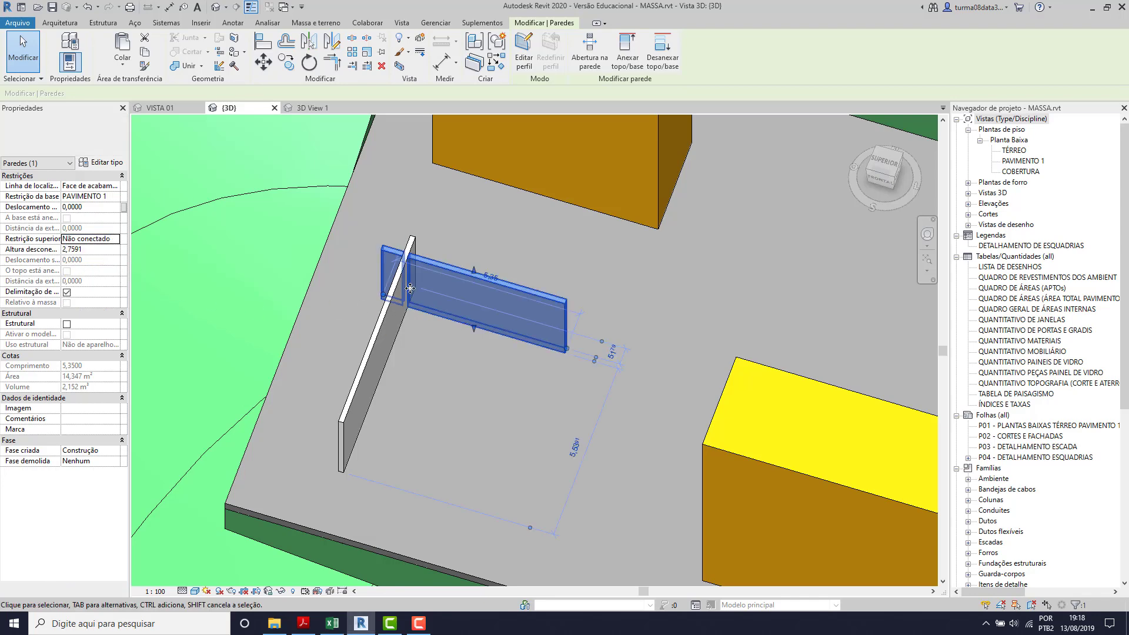
click(375, 338)
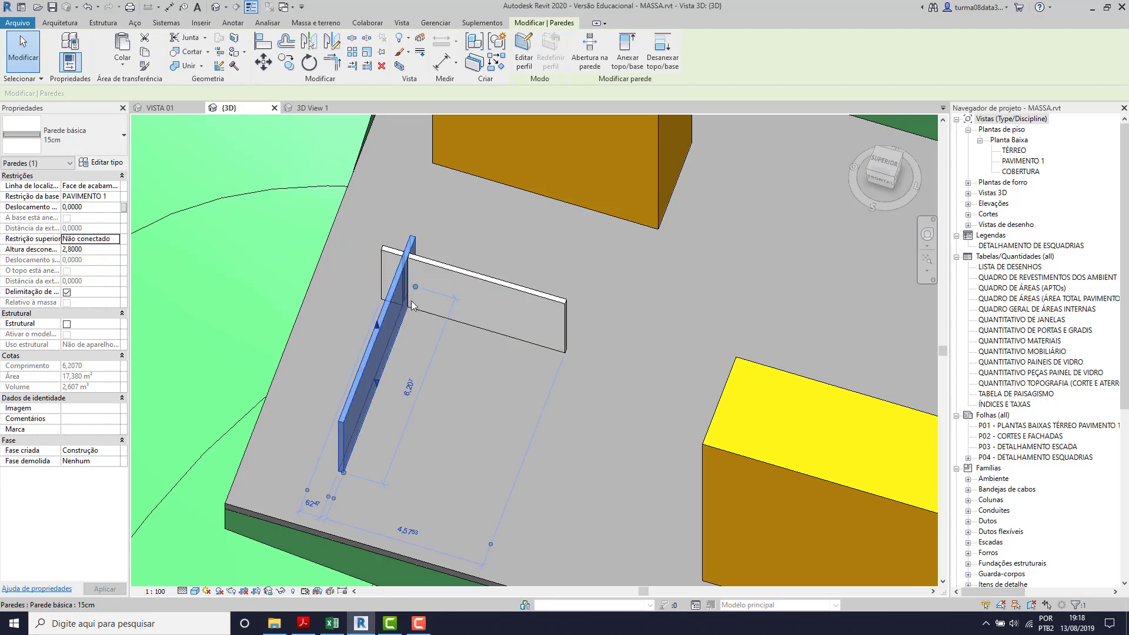
click(442, 269)
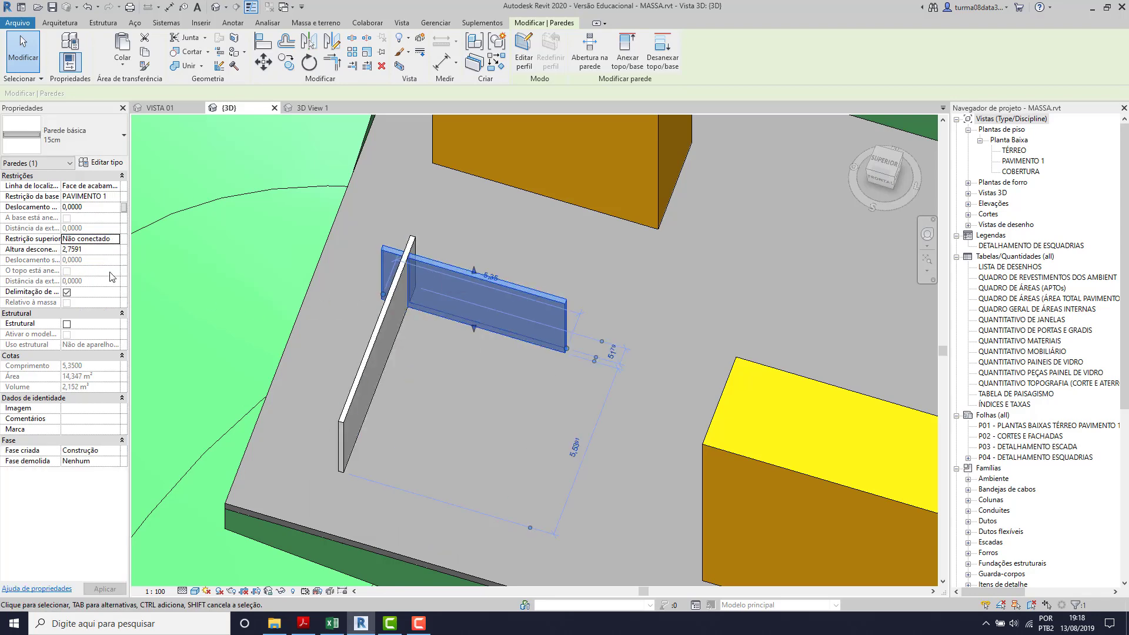
click(95, 253)
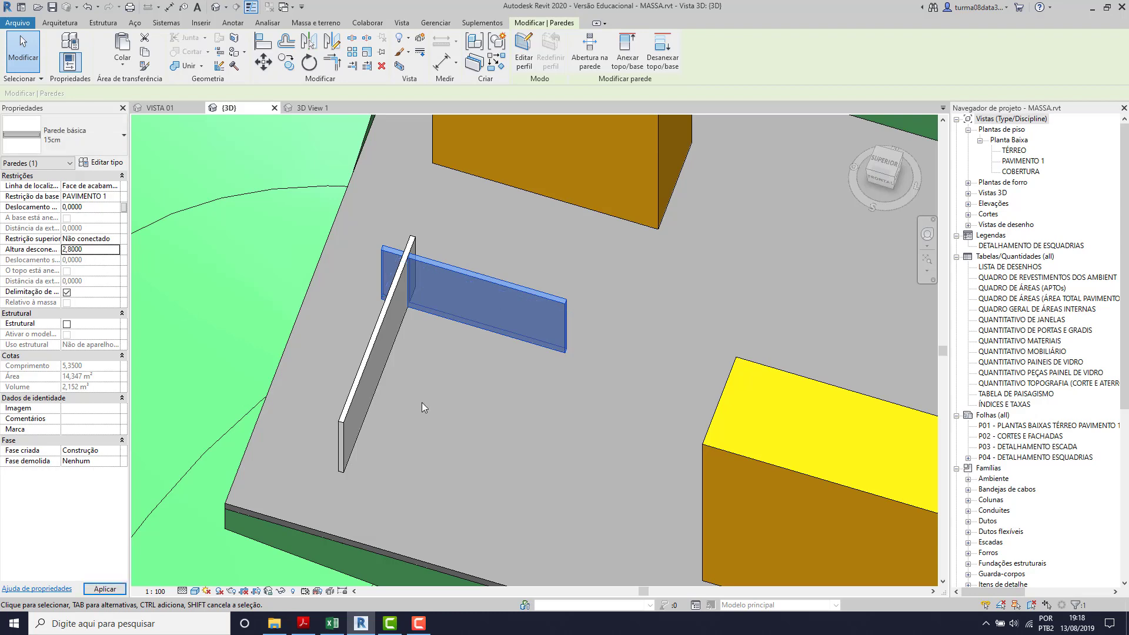
click(473, 414)
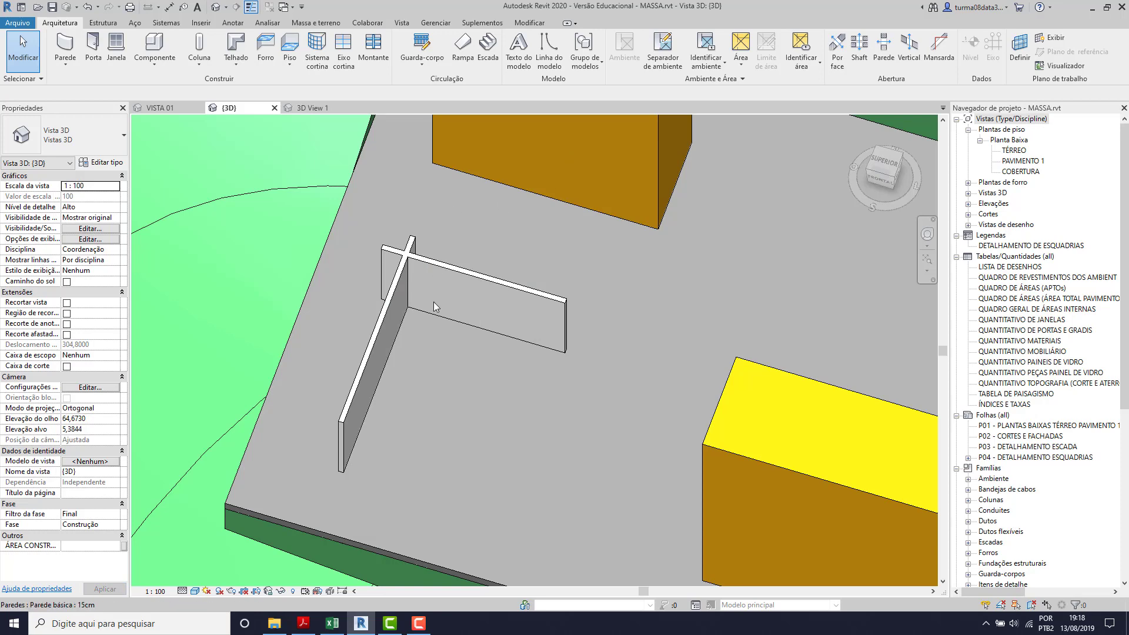
Trim the overhanging ends of the two crossing walls into an L-shaped corner with Trim/Extend to Corner
scroll(413, 244, up, 3)
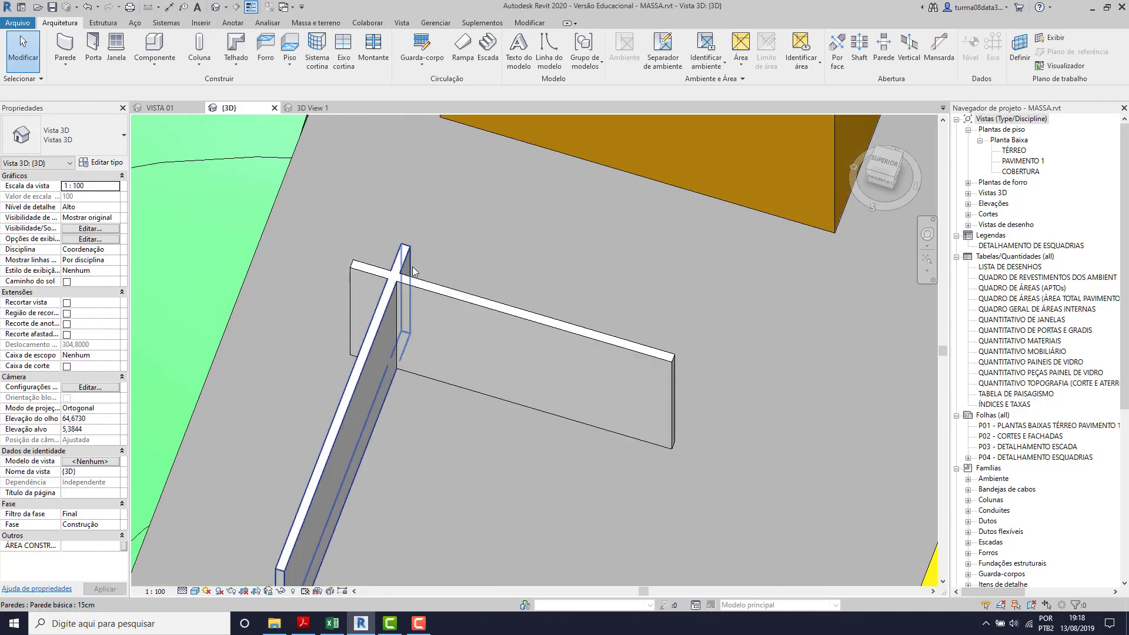
click(517, 335)
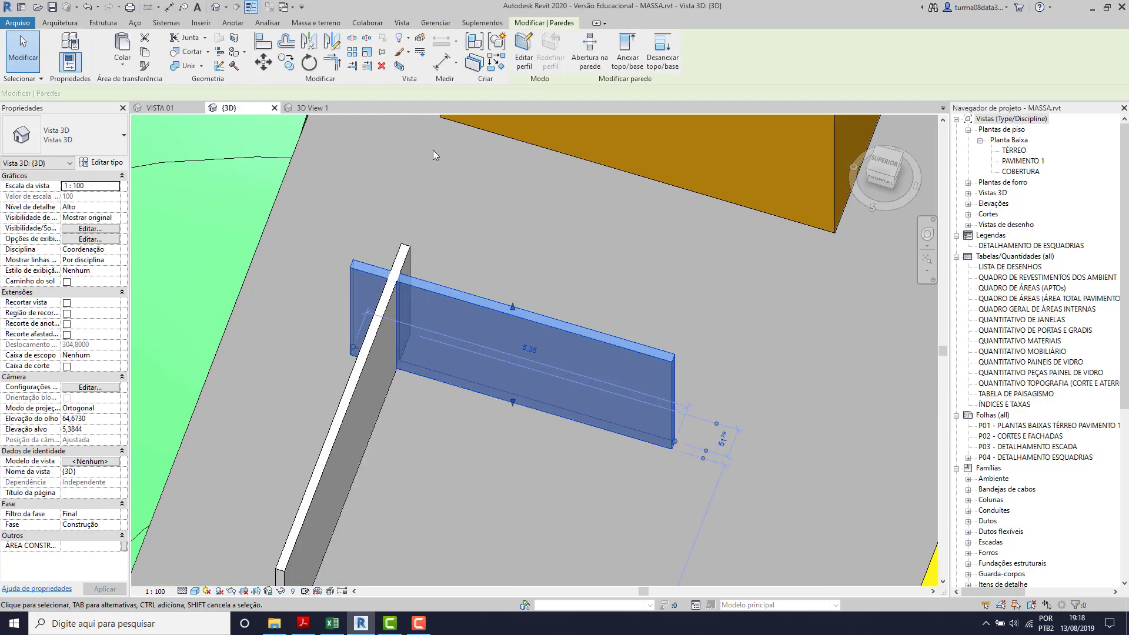
click(339, 67)
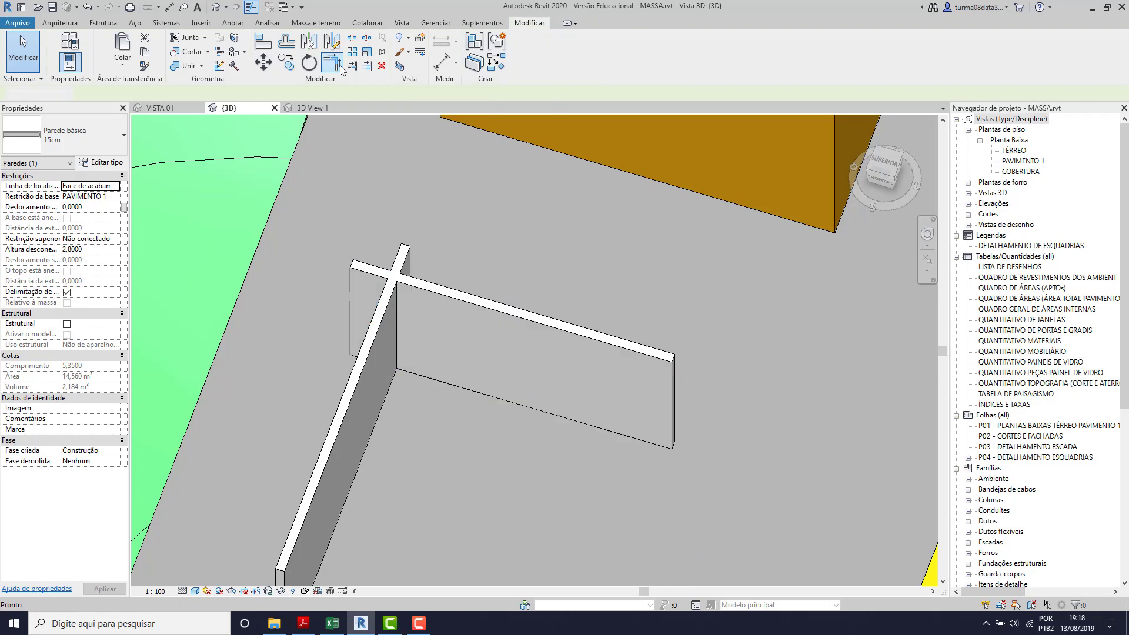
click(376, 318)
click(412, 294)
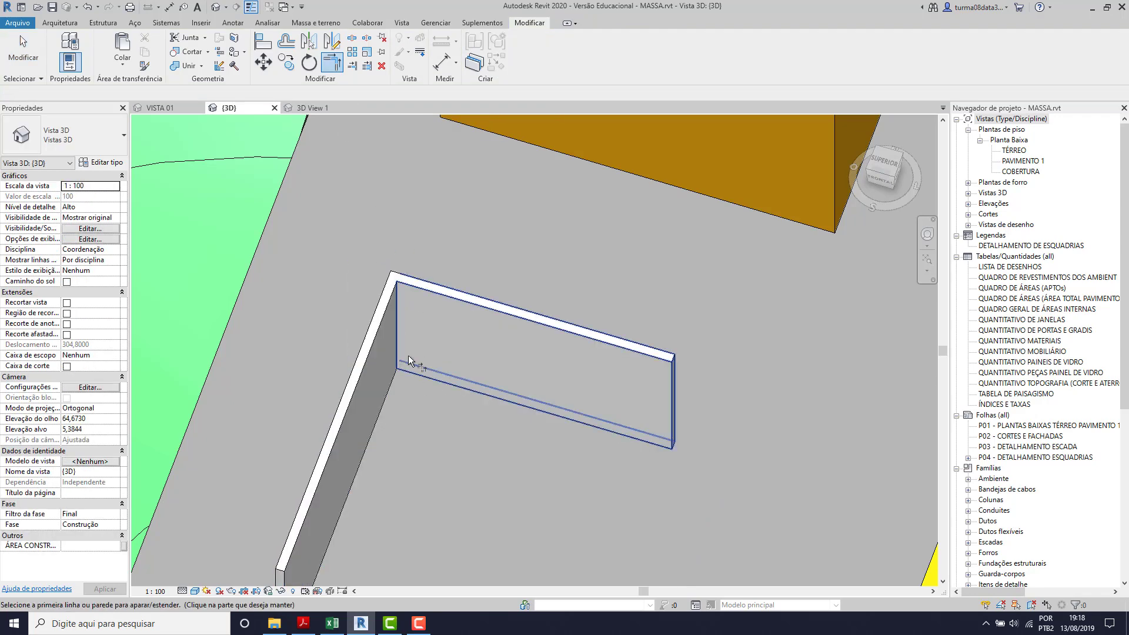
In the top view, draw a vertical 15cm wall about 3.42 m long inside the L, starting about 2.12 m below the horizontal wall
scroll(287, 119, down, 3)
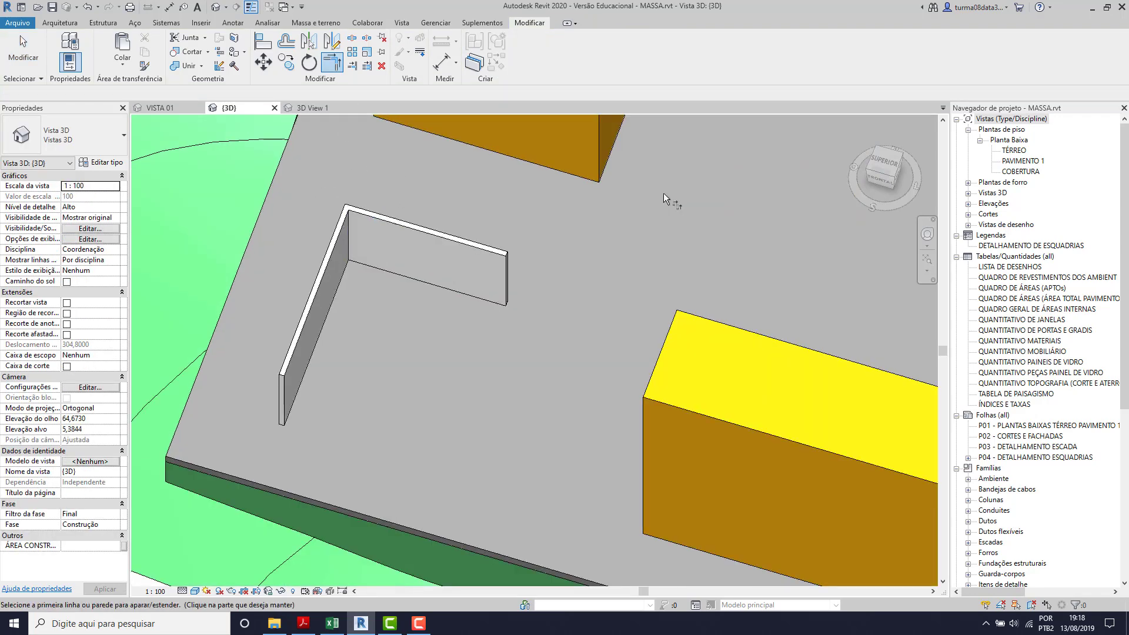
click(884, 164)
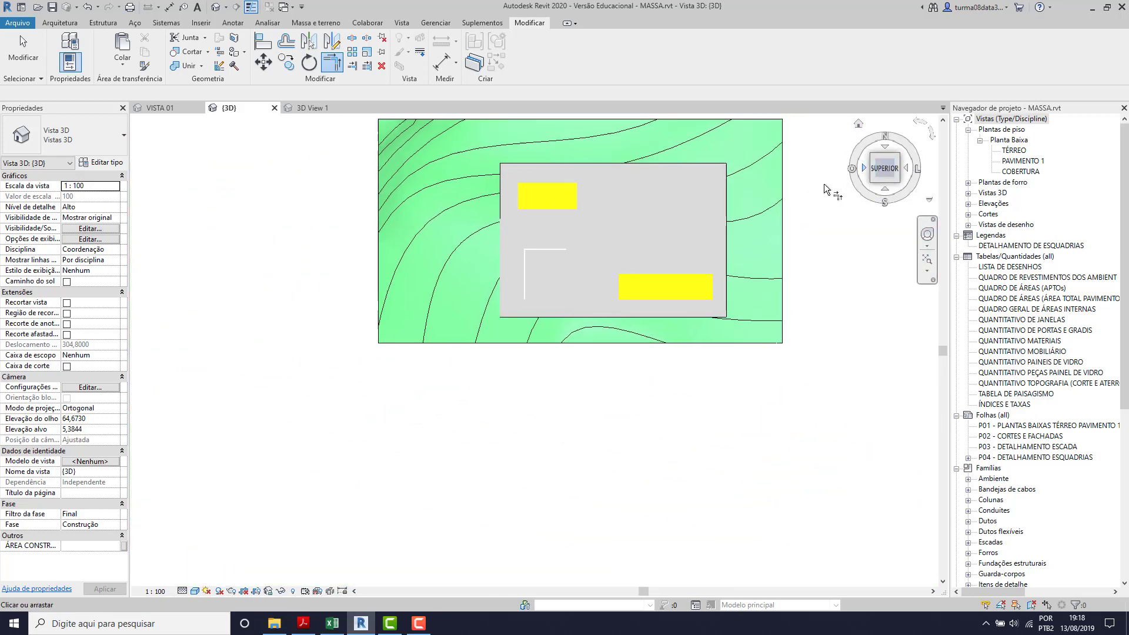
scroll(558, 382, up, 4)
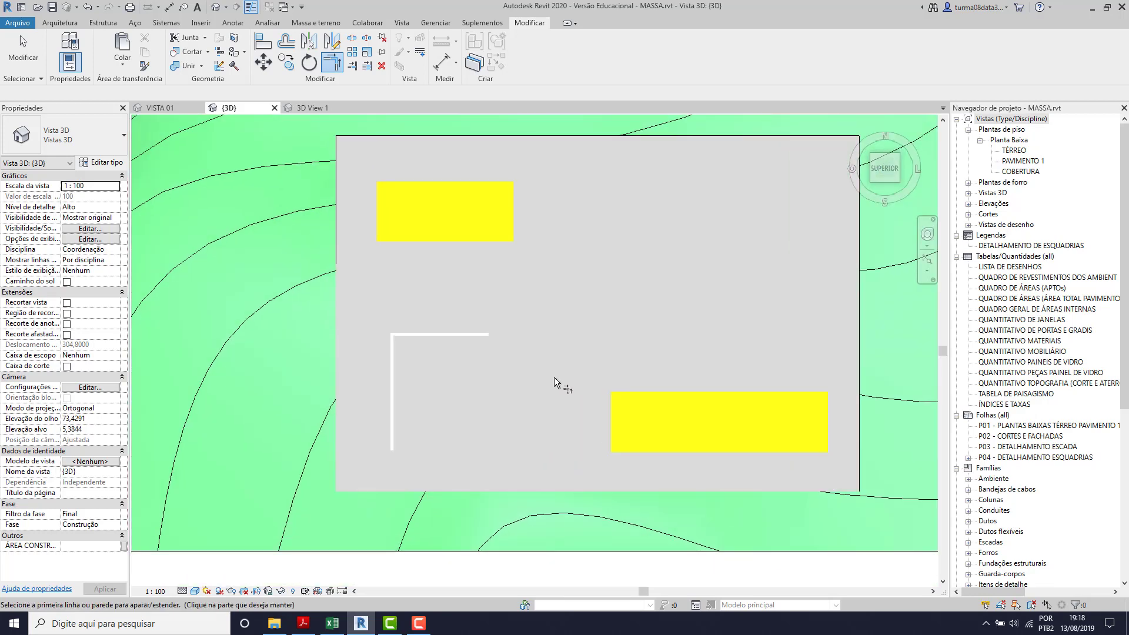
scroll(337, 135, up, 2)
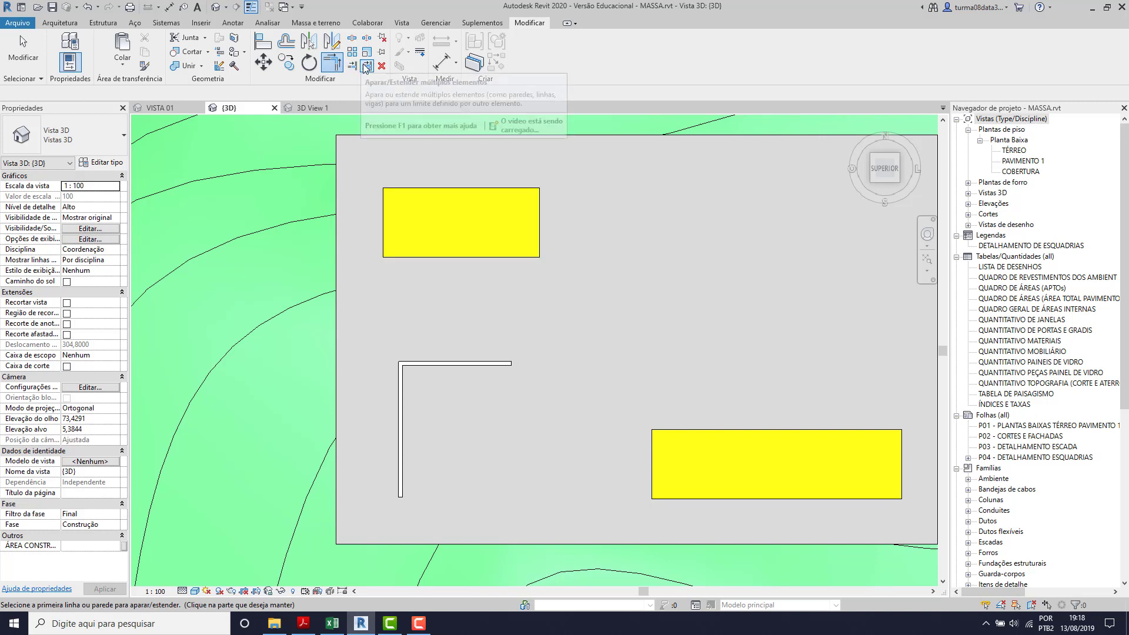
click(23, 53)
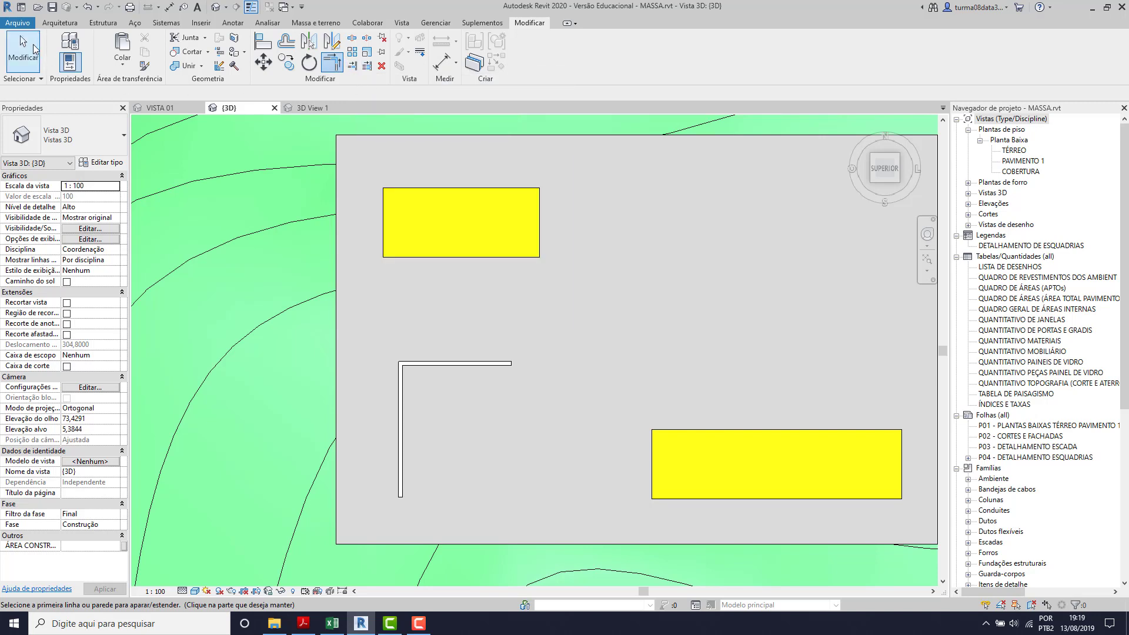
click(59, 23)
key(w)
key(a)
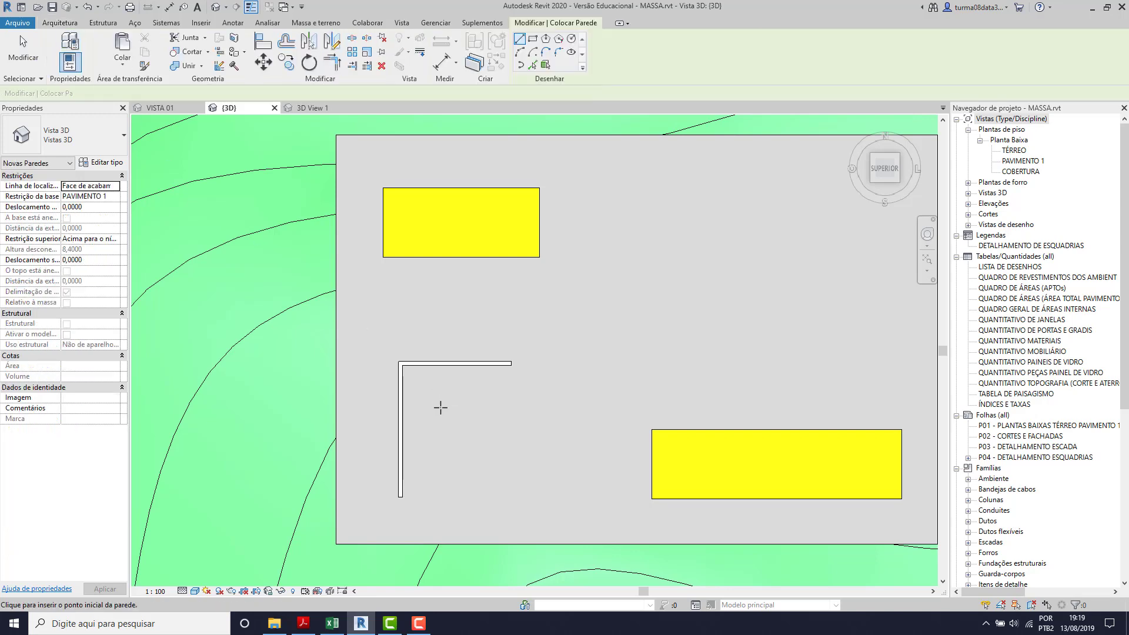
click(440, 416)
click(443, 496)
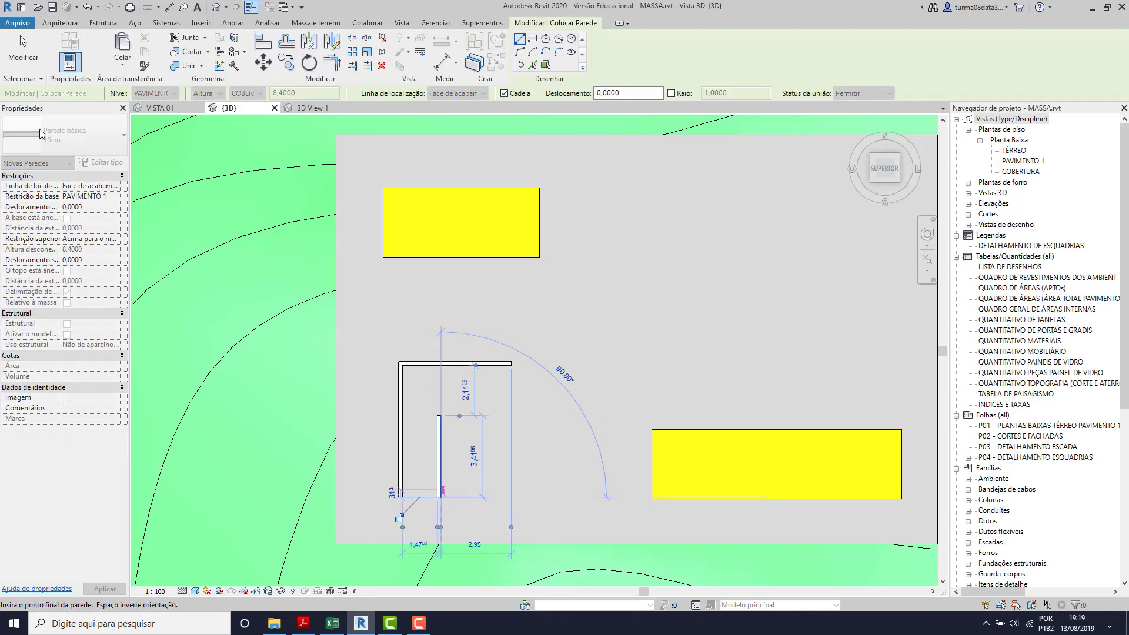
key(Escape)
key(Escape)
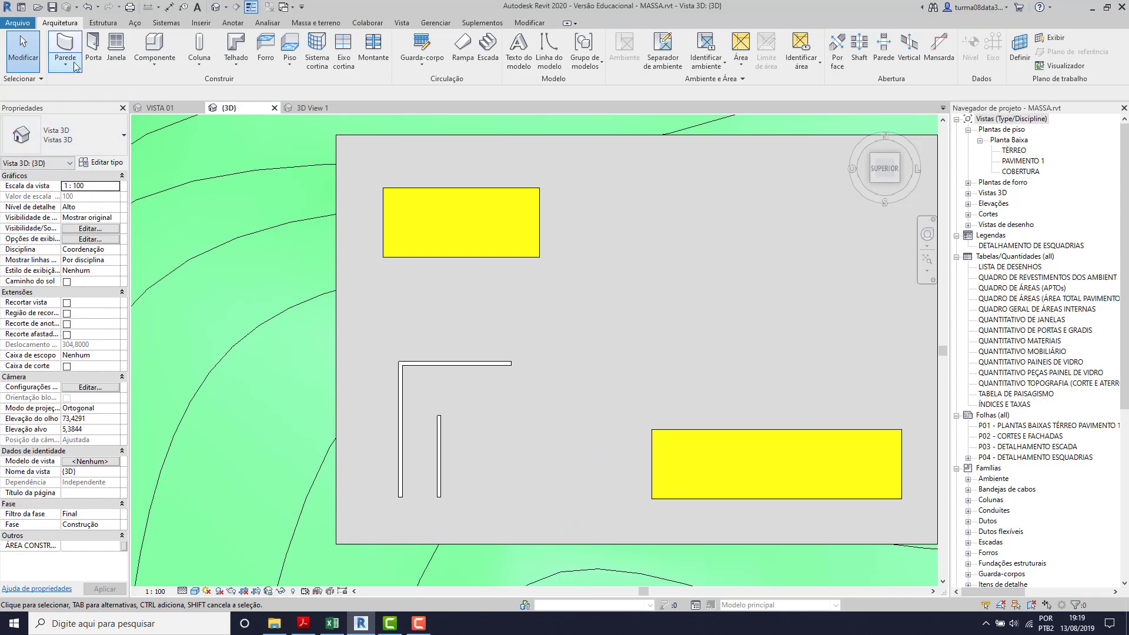
Draw a second vertical 15cm wall to the right of the short one, parallel to it and aligned with its ends
click(64, 45)
click(478, 416)
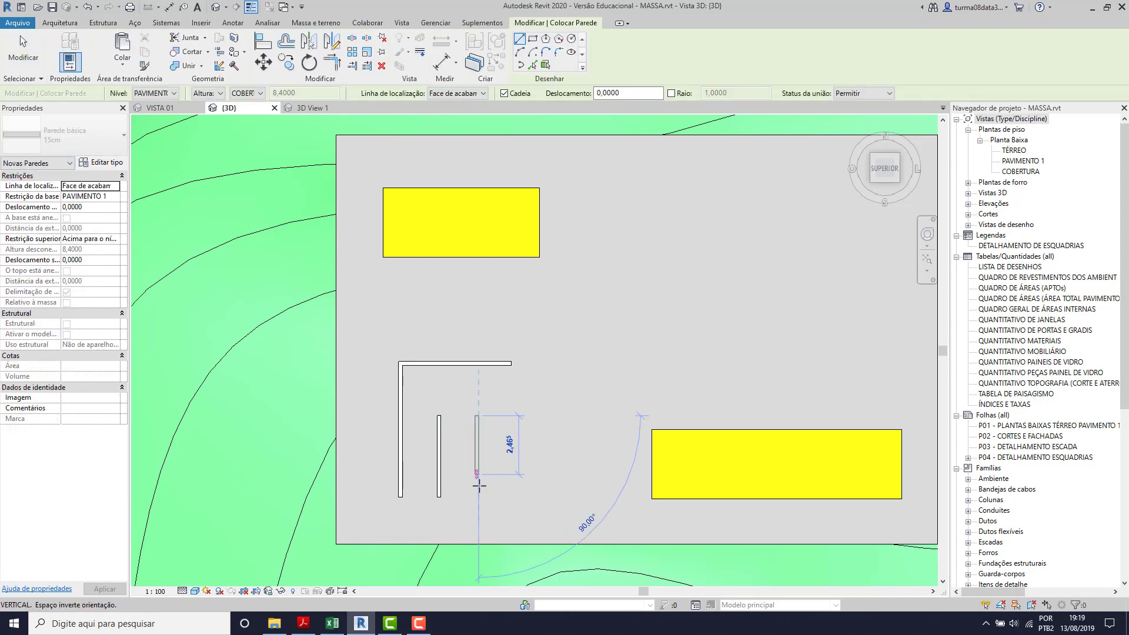
click(477, 497)
click(23, 57)
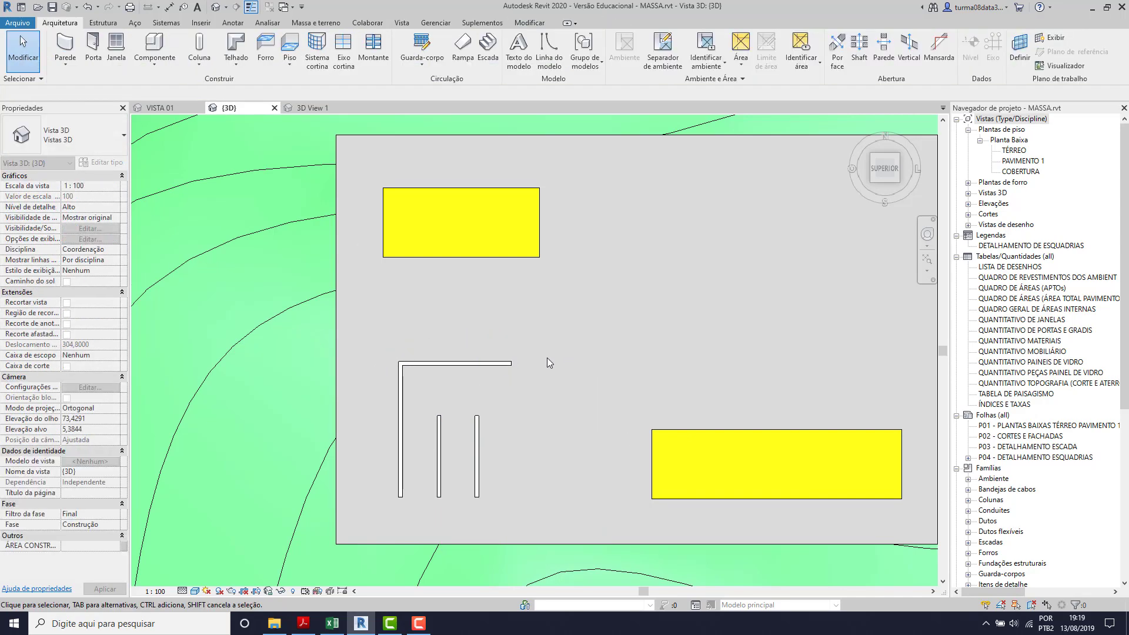
Match the type properties of the horizontal wall onto the two short vertical walls in the 3D view
shift+middle_drag(547, 358, 439, 356)
scroll(436, 353, up, 4)
click(462, 308)
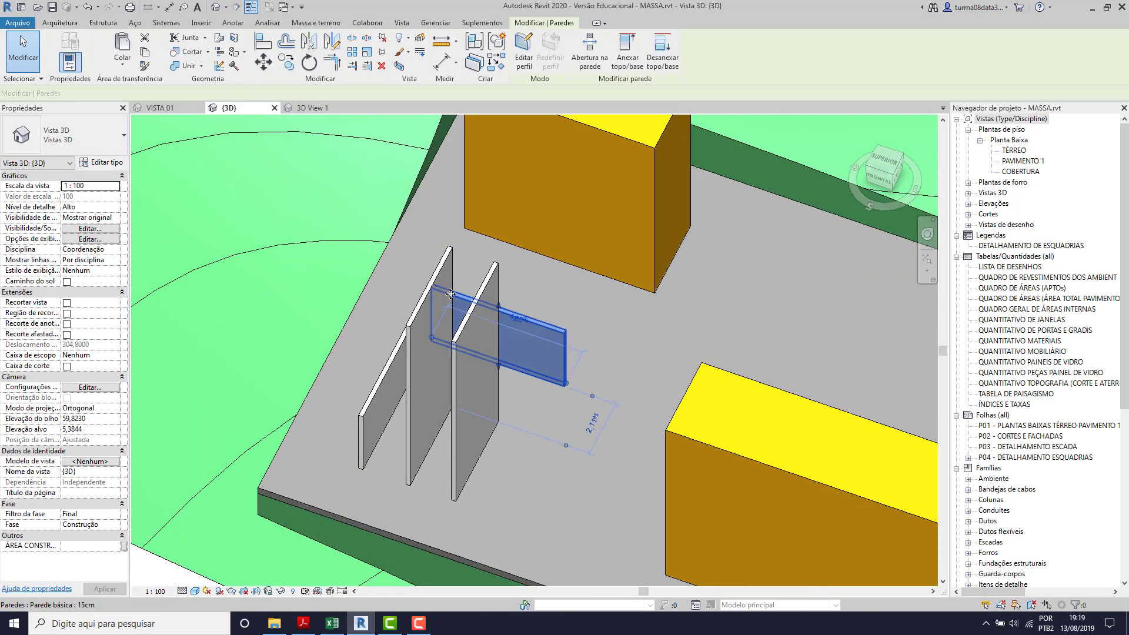
key(m)
key(a)
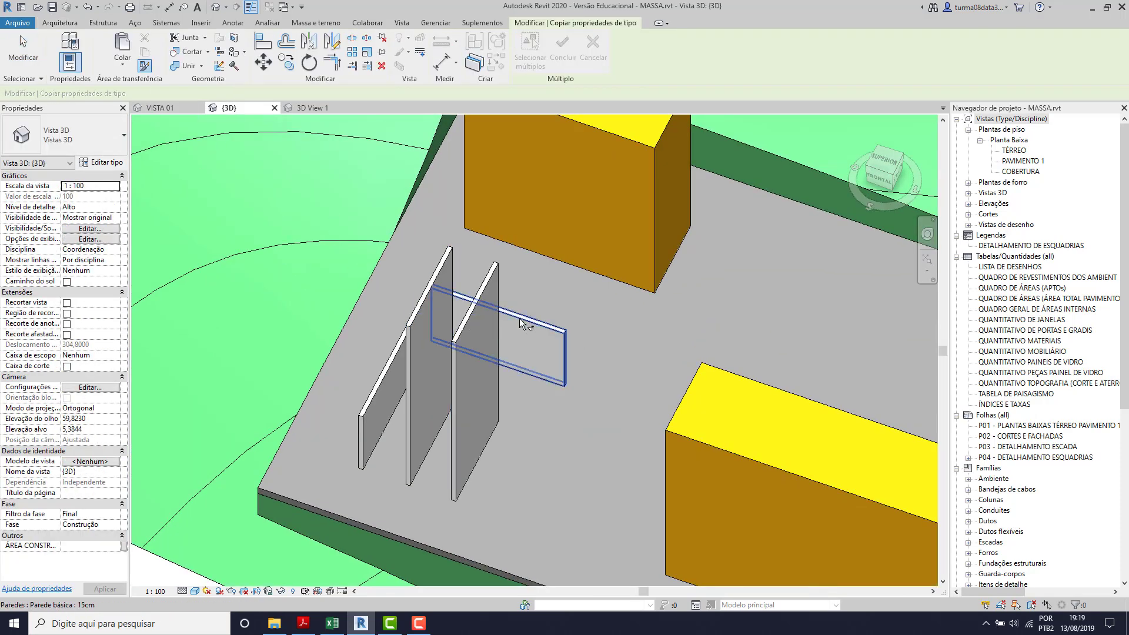
click(520, 319)
click(480, 306)
click(441, 284)
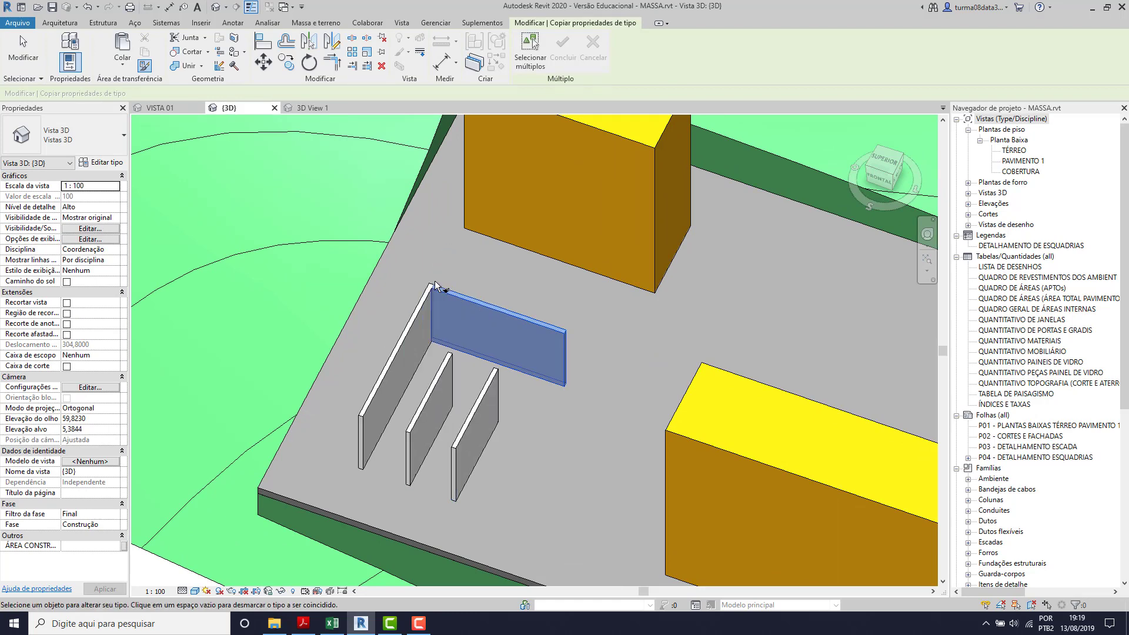
scroll(379, 347, down, 2)
shift+middle_drag(368, 354, 463, 346)
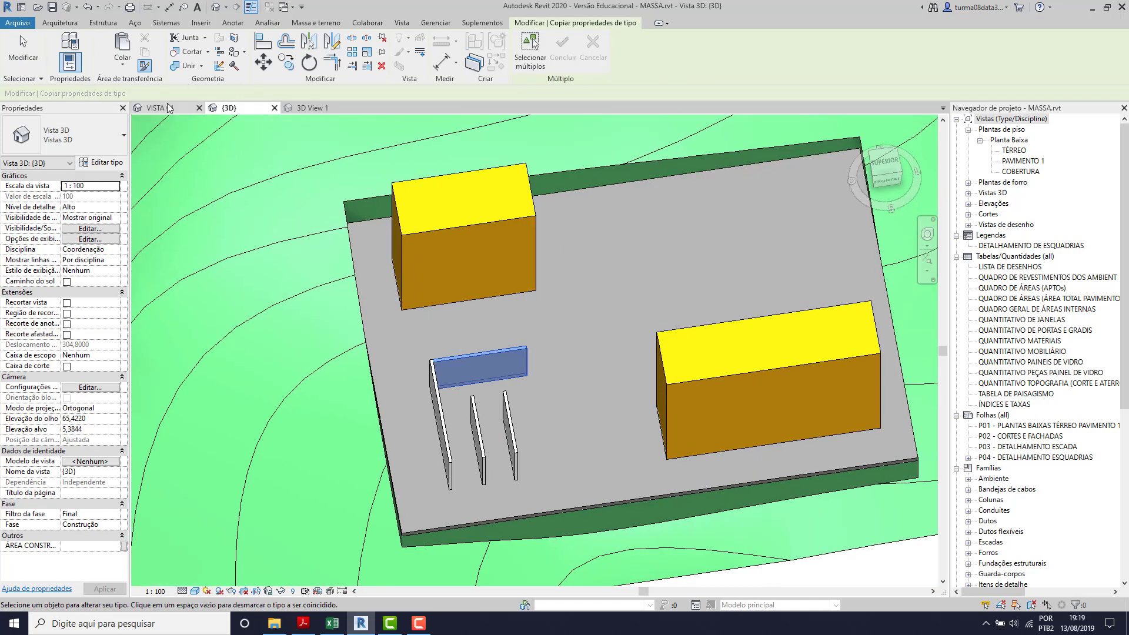
scroll(503, 419, up, 5)
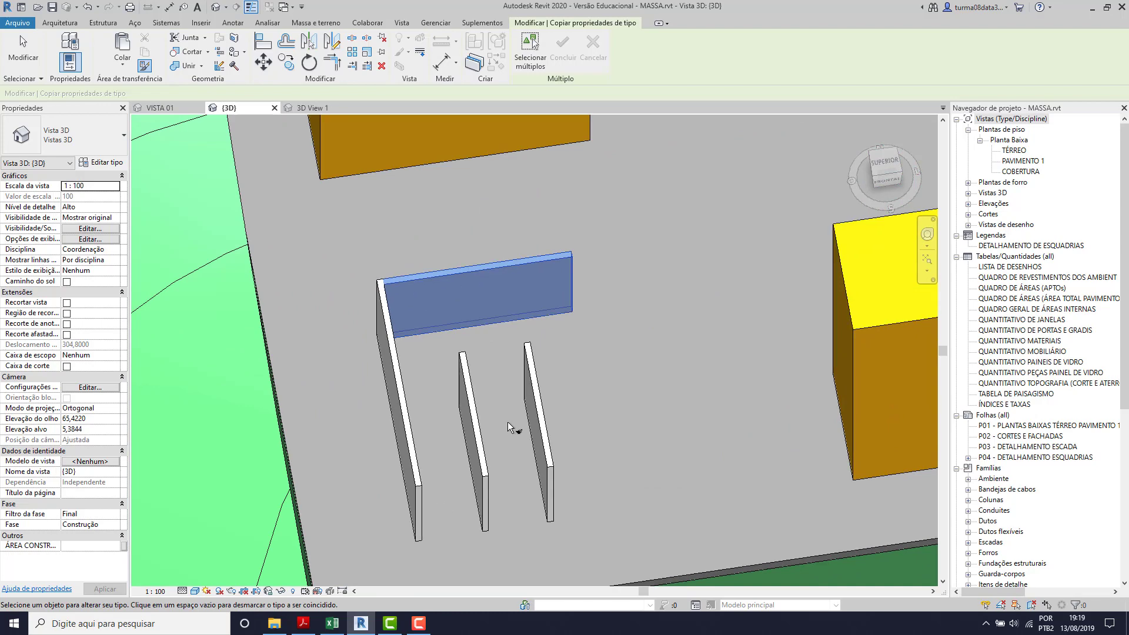
shift+middle_drag(507, 422, 432, 291)
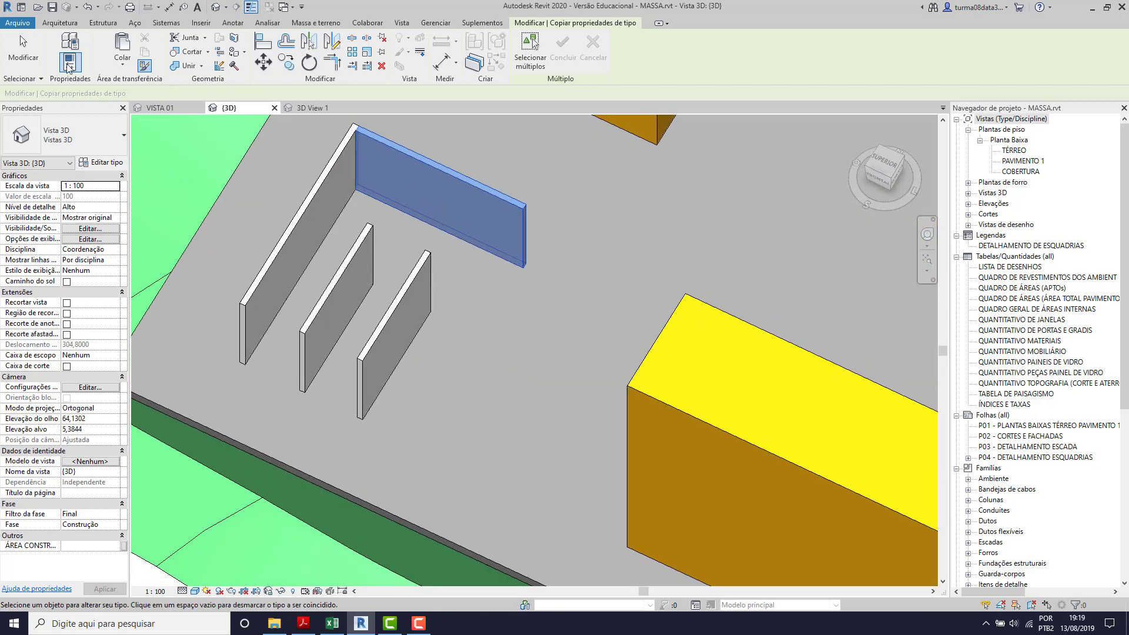
click(35, 51)
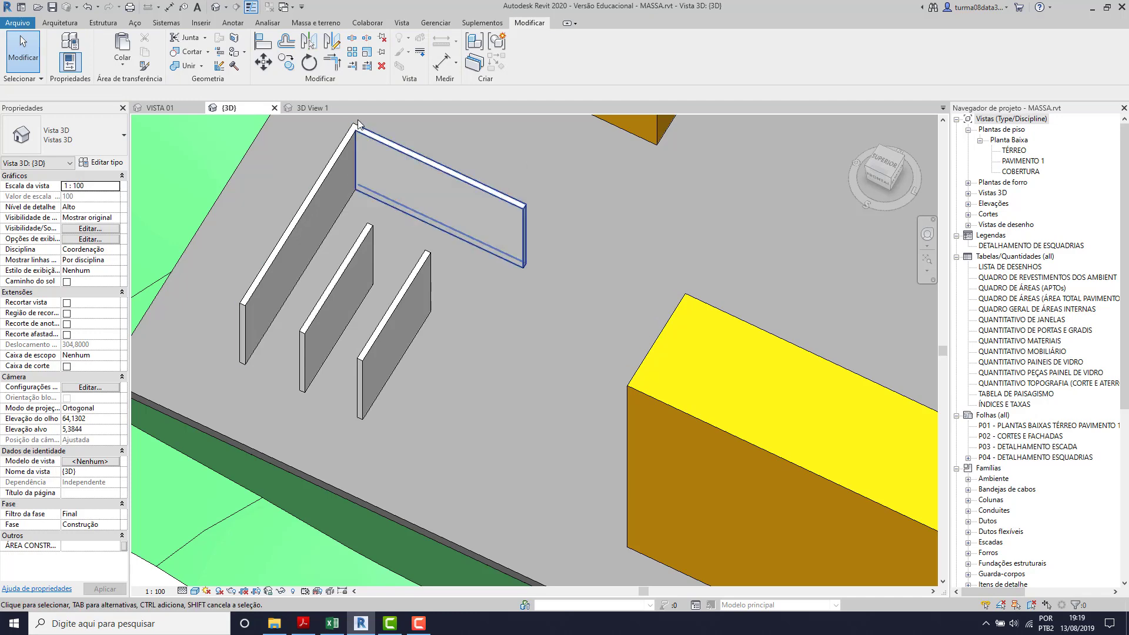
In the top view, extend the short wall nearest the L's vertical leg to the horizontal wall with Trim/Extend Single Element, and undo it
click(883, 164)
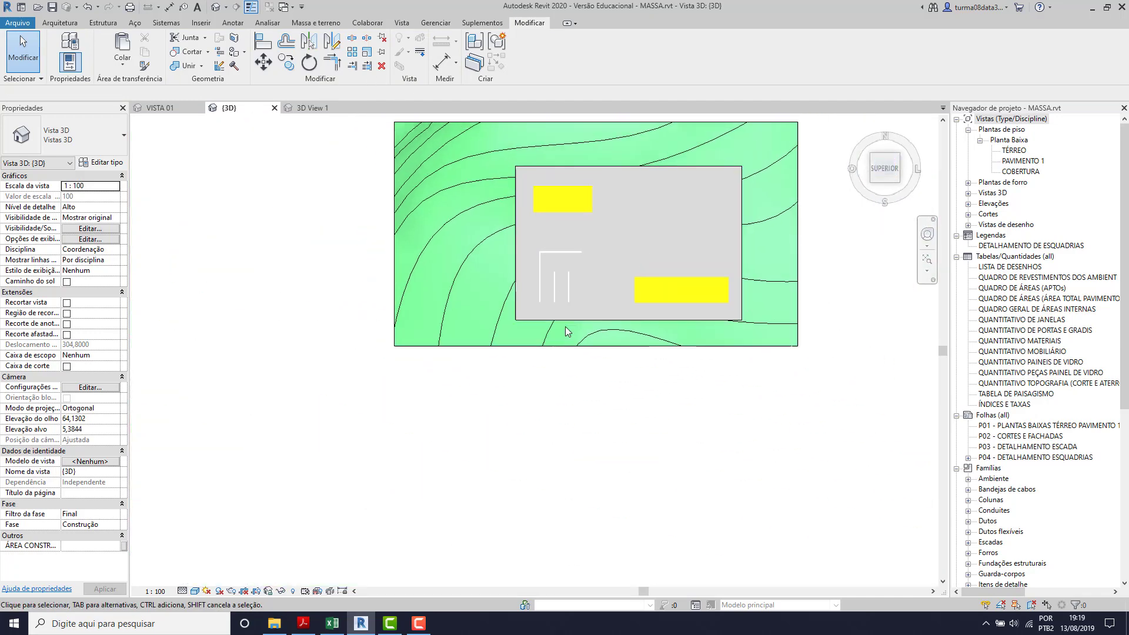
scroll(566, 326, up, 5)
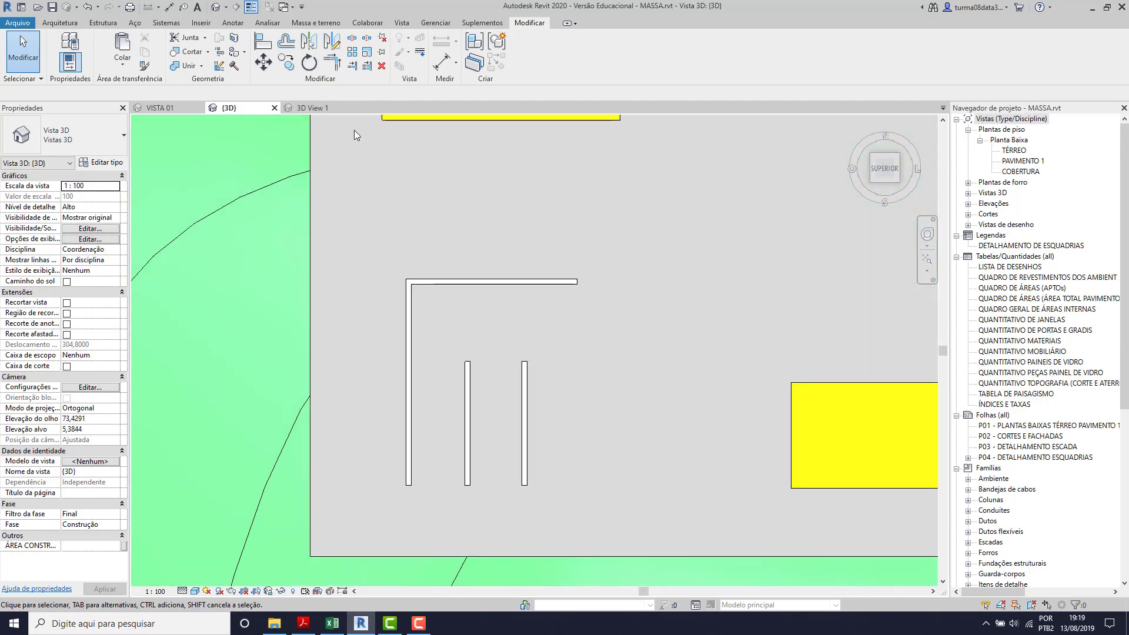
click(352, 66)
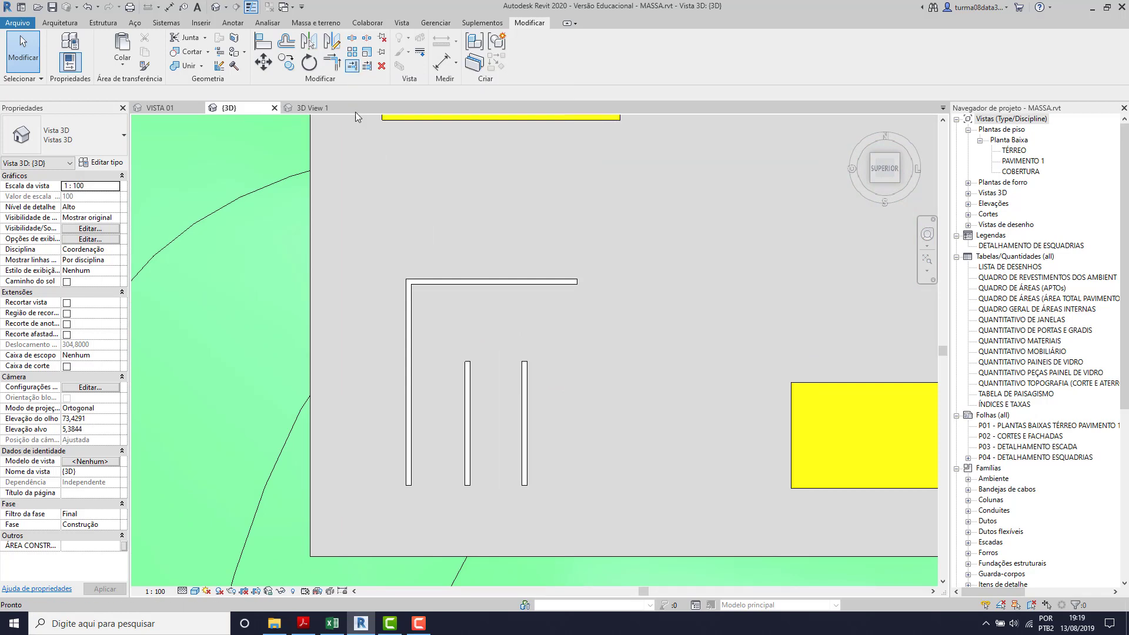
click(460, 287)
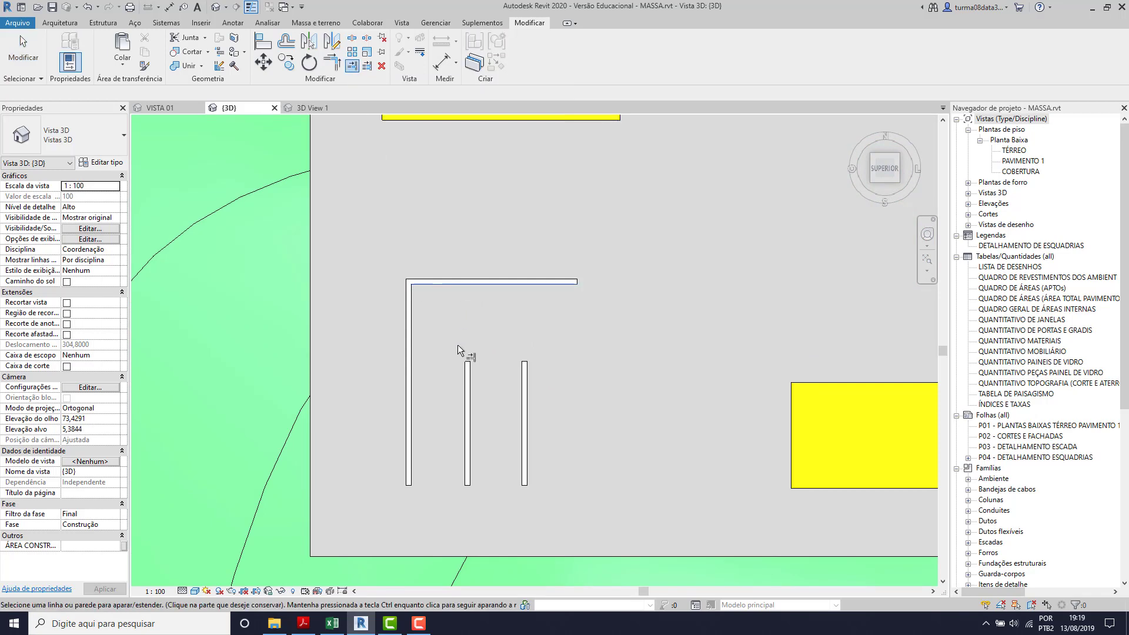
click(467, 368)
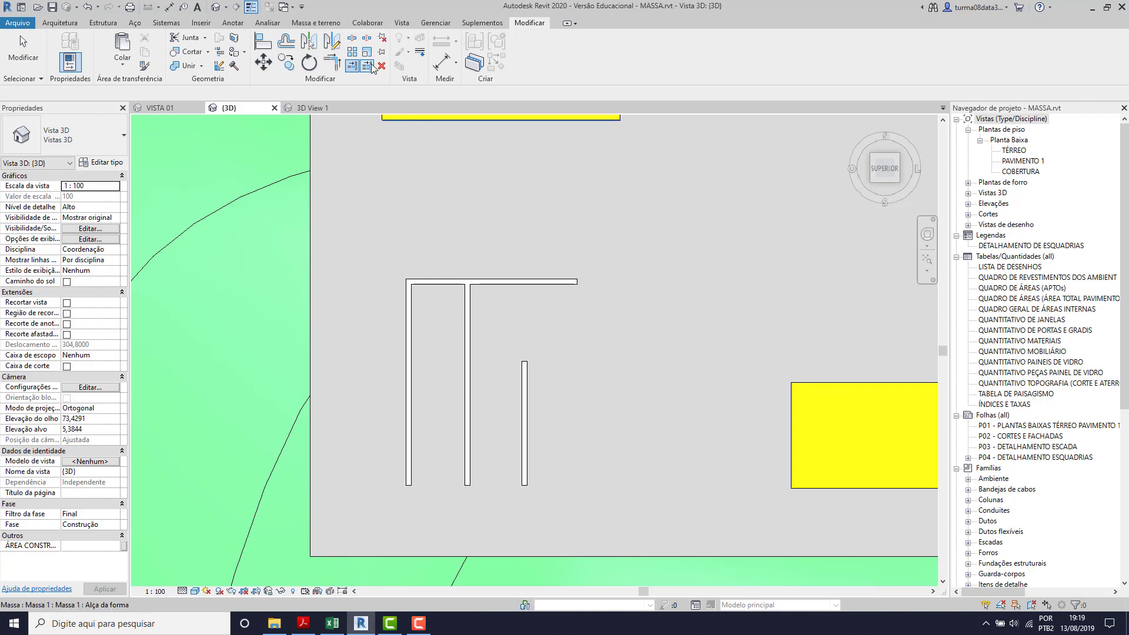
key(ctrl+z)
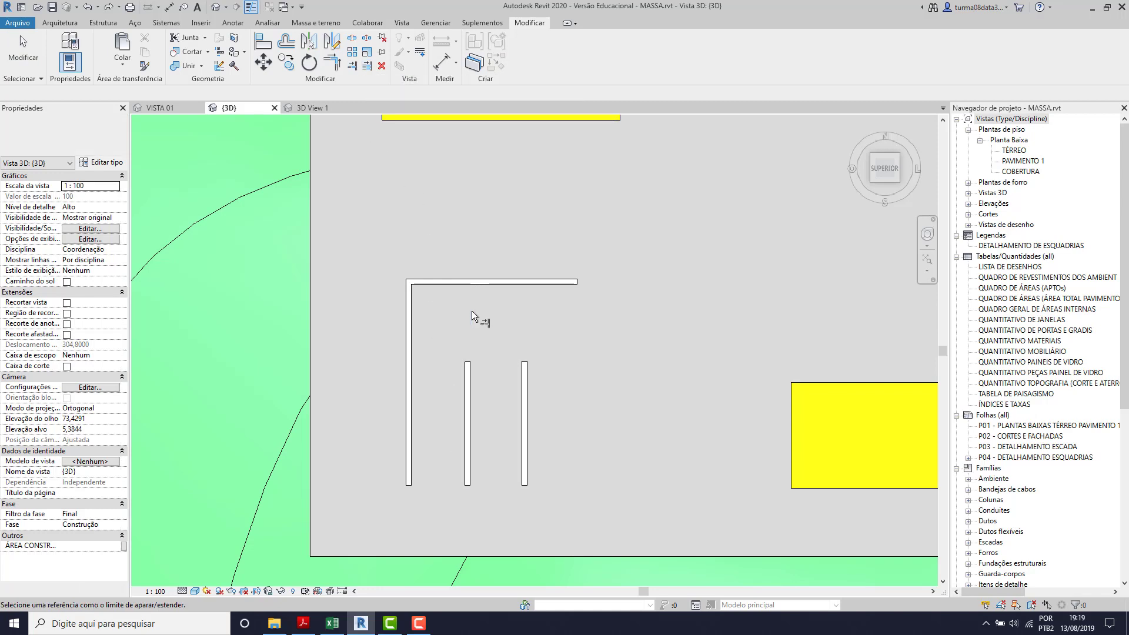
Extend both short vertical walls up to the horizontal wall with Trim/Extend Multiple Elements
click(372, 71)
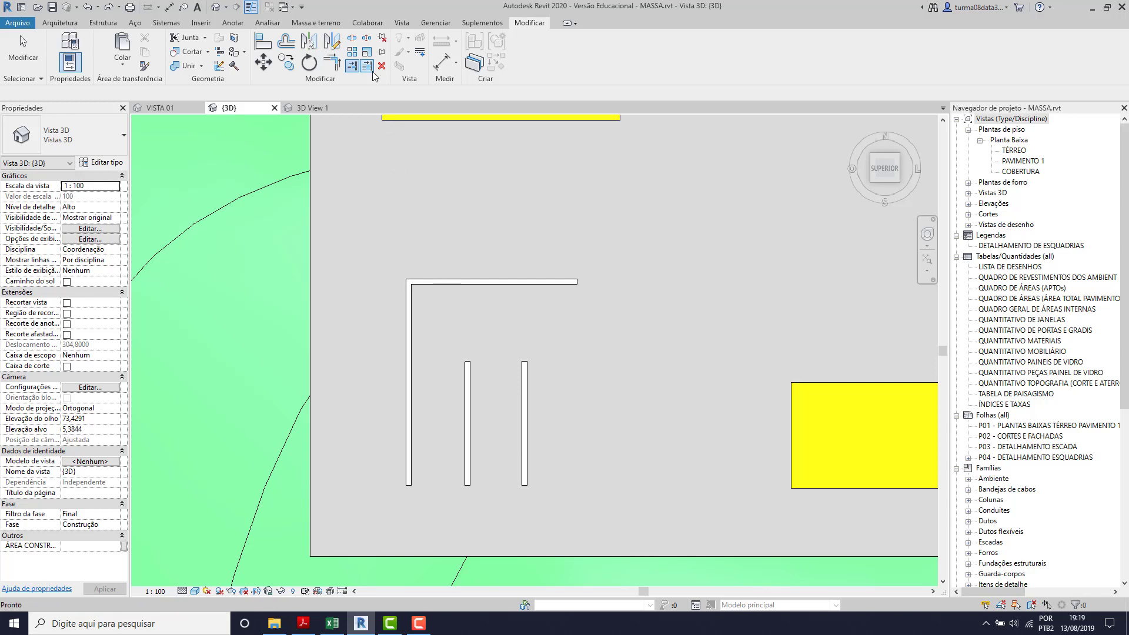
click(449, 287)
click(470, 356)
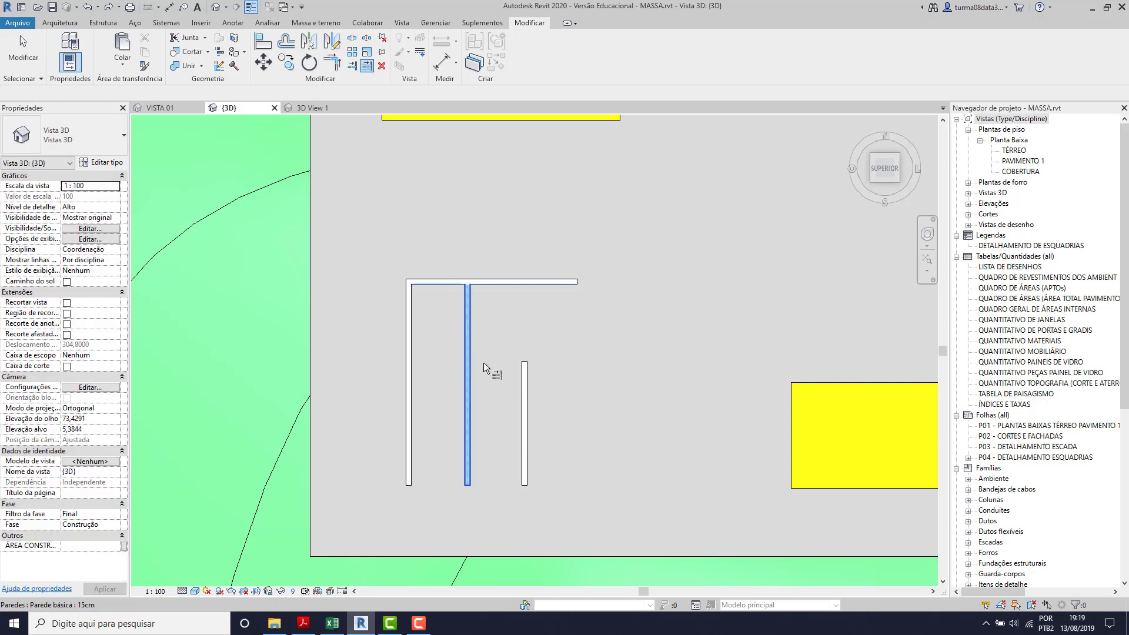
click(523, 367)
key(Escape)
key(Escape)
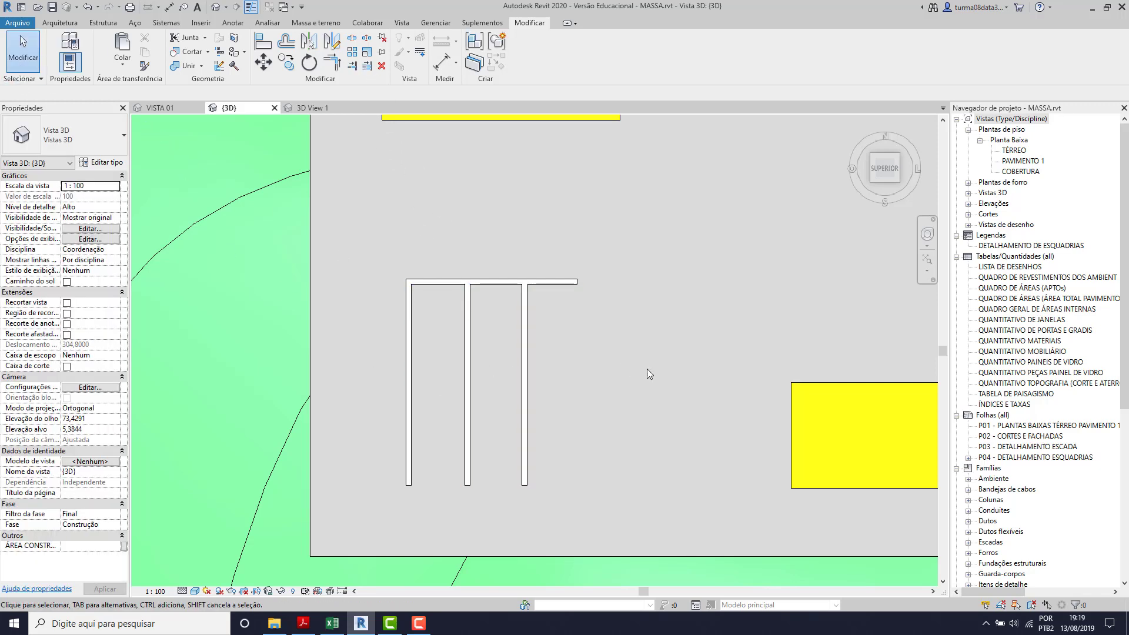
Examine the extended walls and the surrounding masses from oblique 3D angles
scroll(646, 369, down, 3)
shift+middle_drag(616, 443, 513, 284)
scroll(513, 284, up, 2)
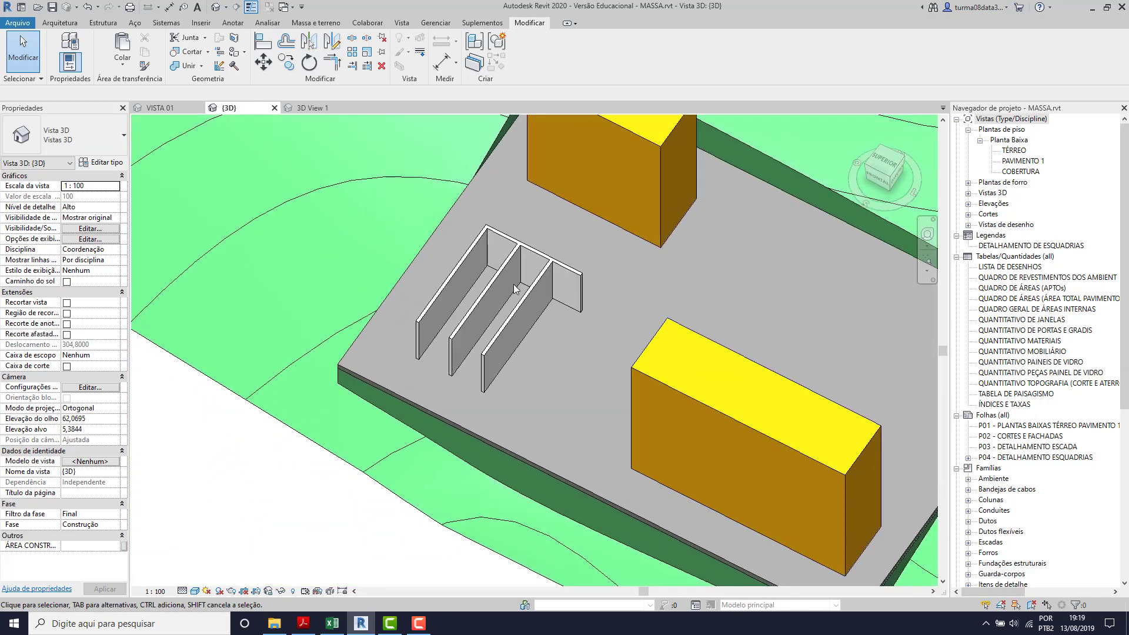
middle_drag(491, 147, 444, 229)
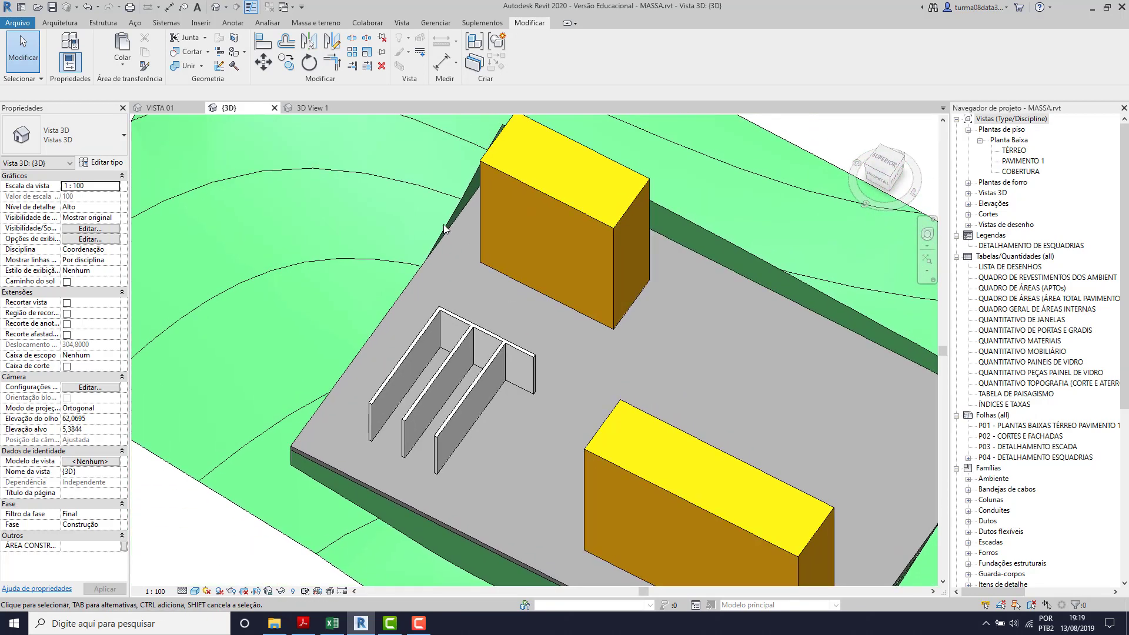
scroll(444, 230, down, 2)
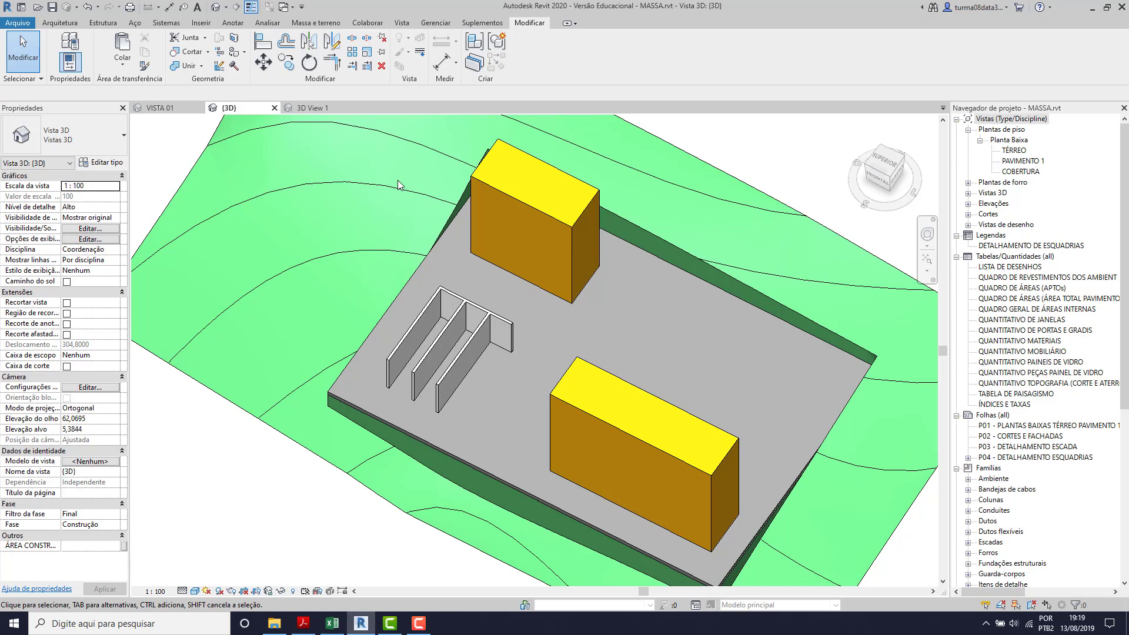
scroll(402, 186, down, 2)
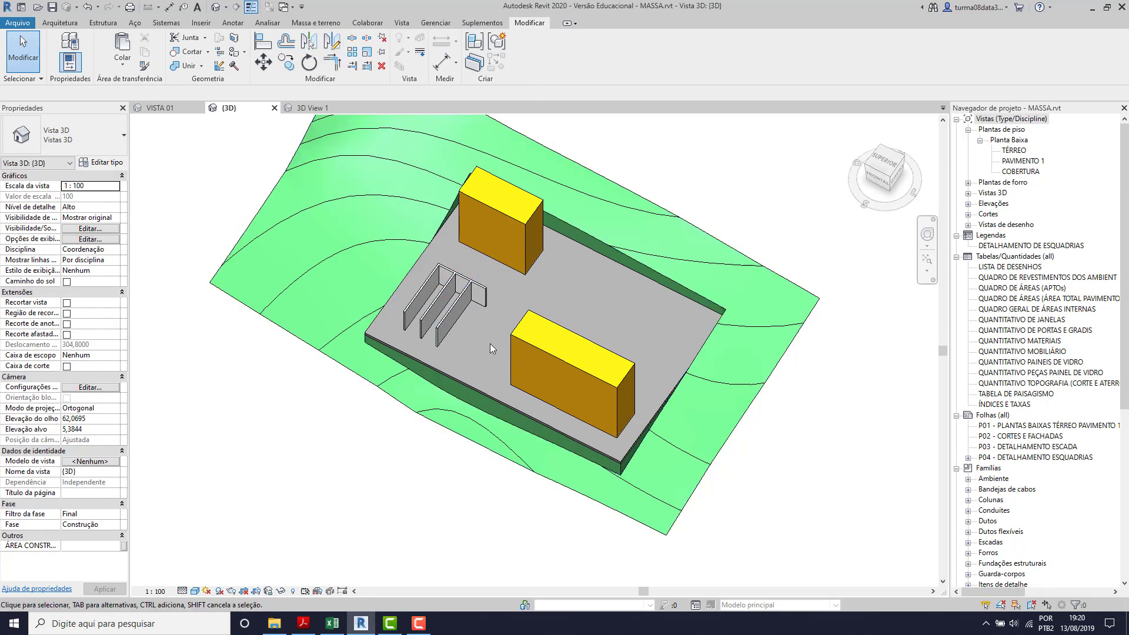
shift+middle_drag(457, 341, 534, 308)
scroll(535, 308, up, 3)
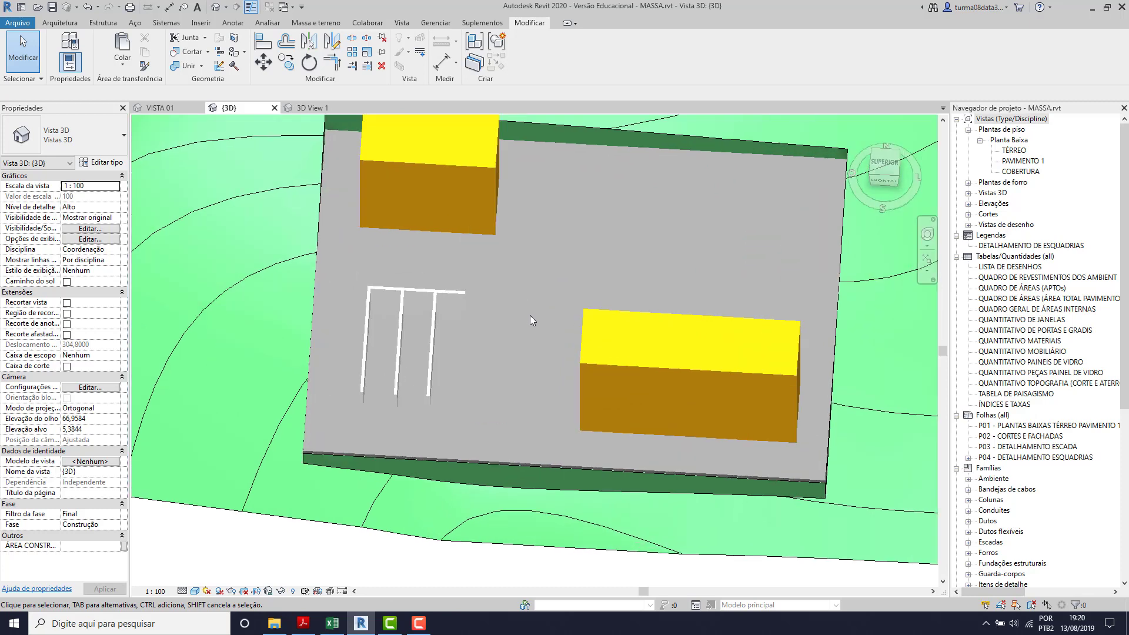
In the top view, mirror a copy of the mass above the walls across a vertical axis drawn just to its right
click(880, 164)
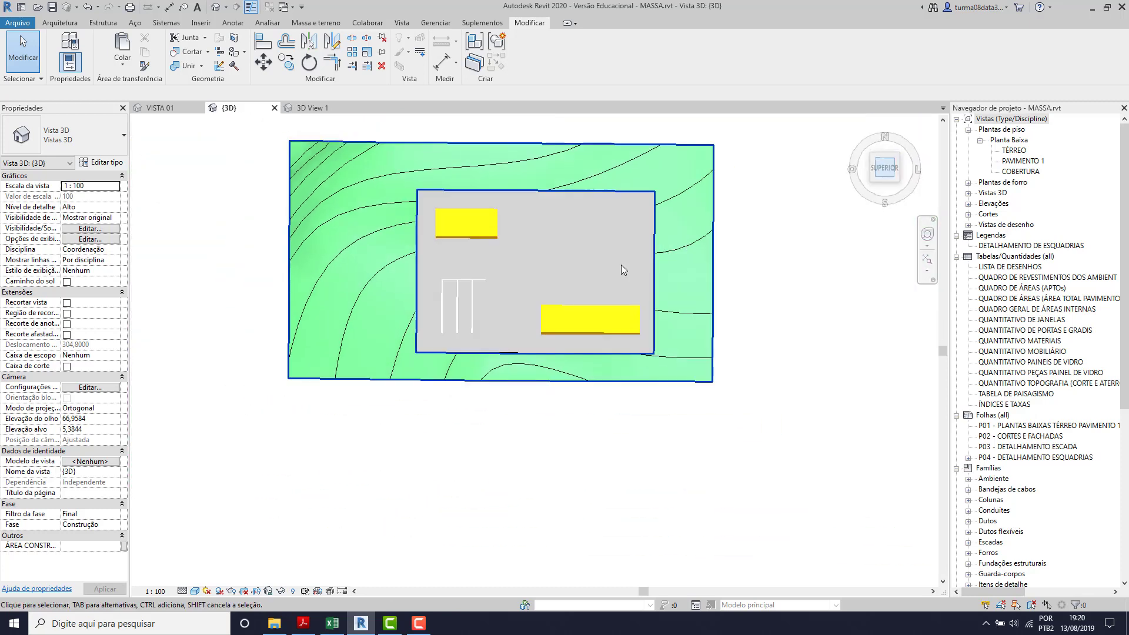
scroll(655, 312, up, 5)
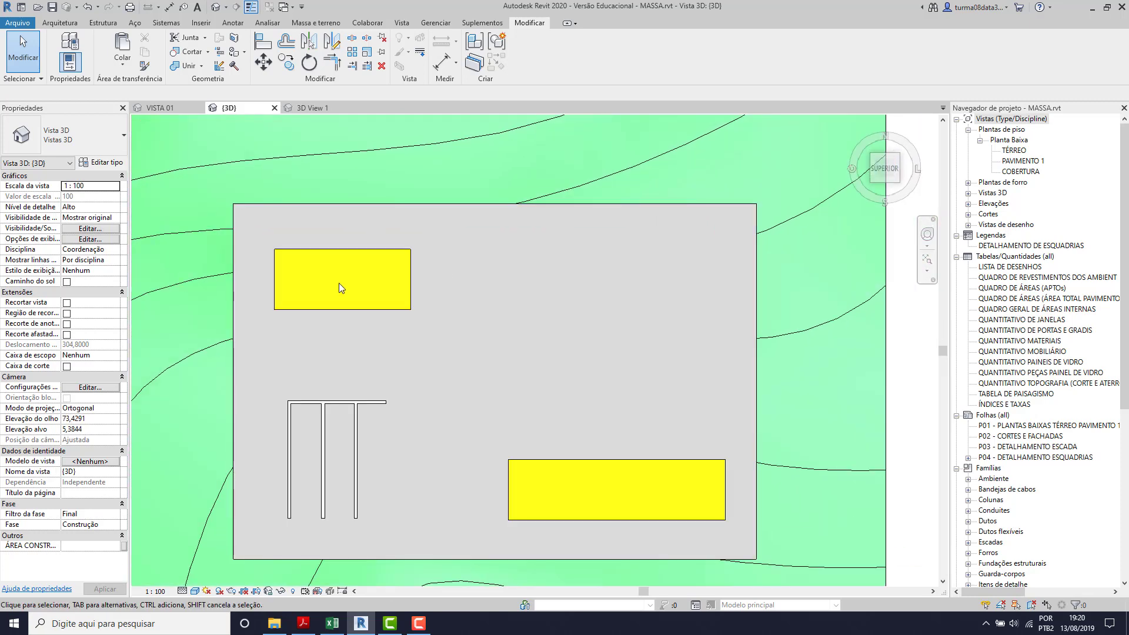
click(336, 253)
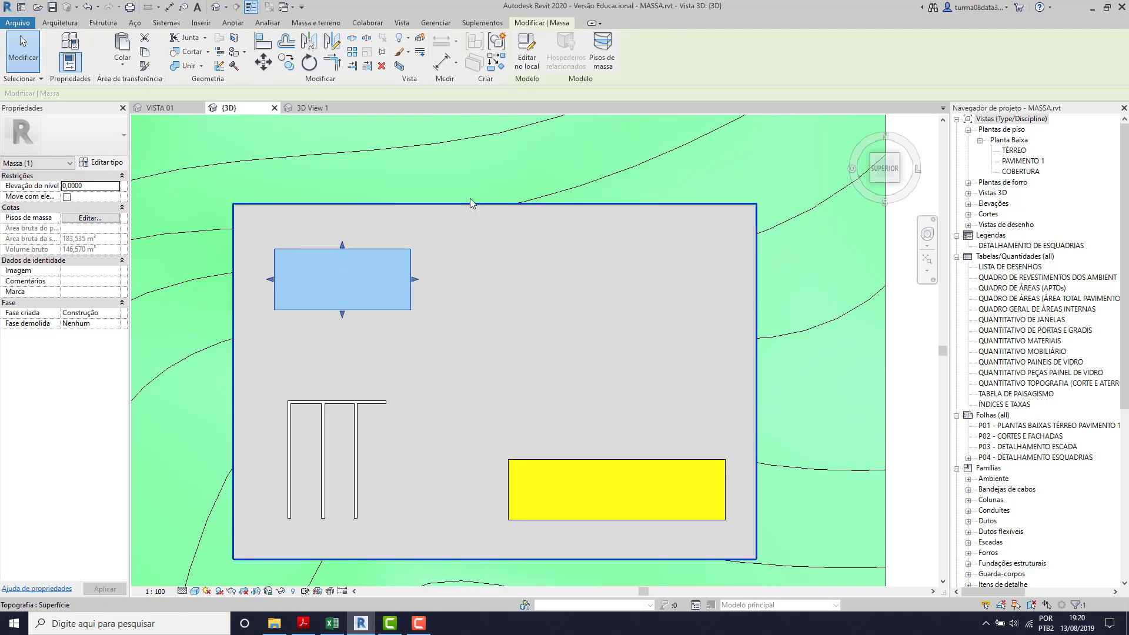
click(333, 41)
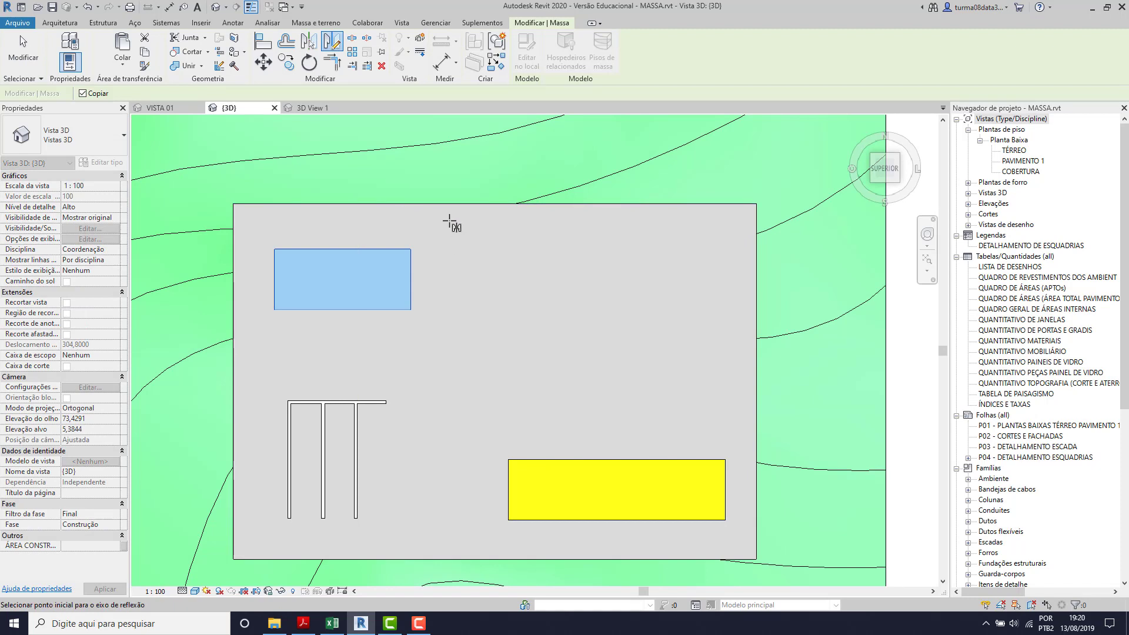
click(449, 238)
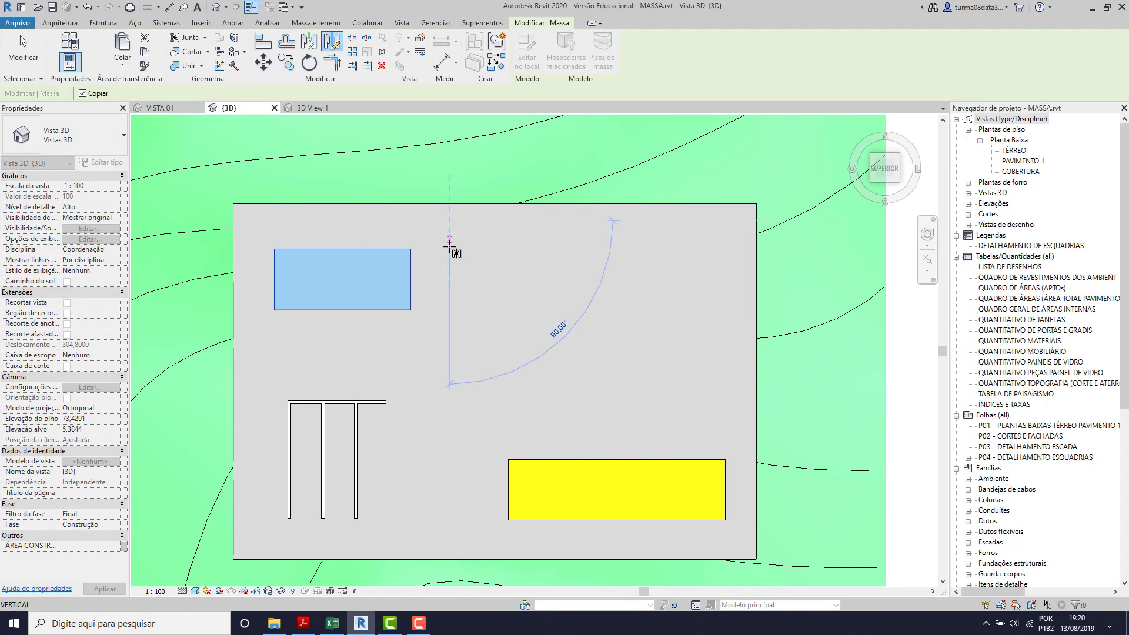
click(449, 356)
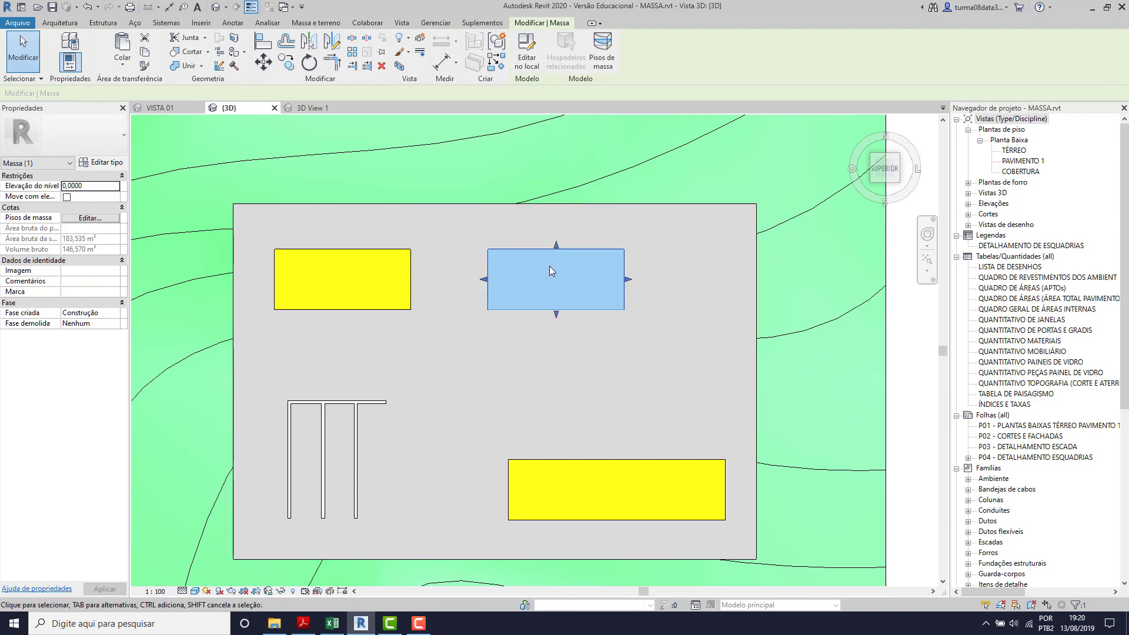
Delete the mirrored copy of the mass
click(460, 337)
click(502, 308)
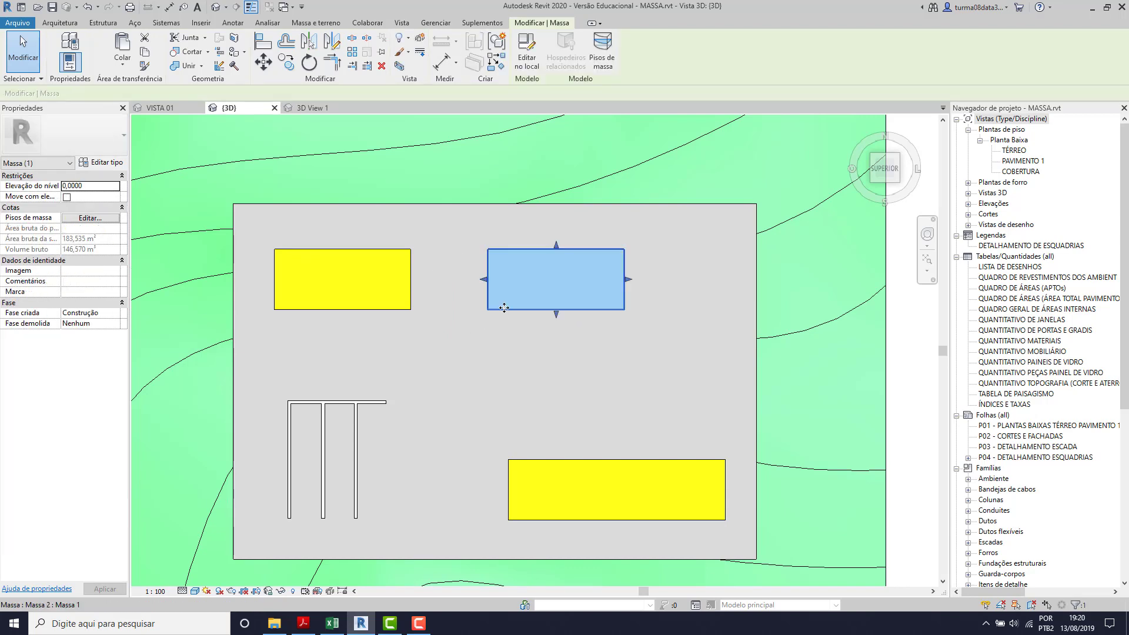
key(Delete)
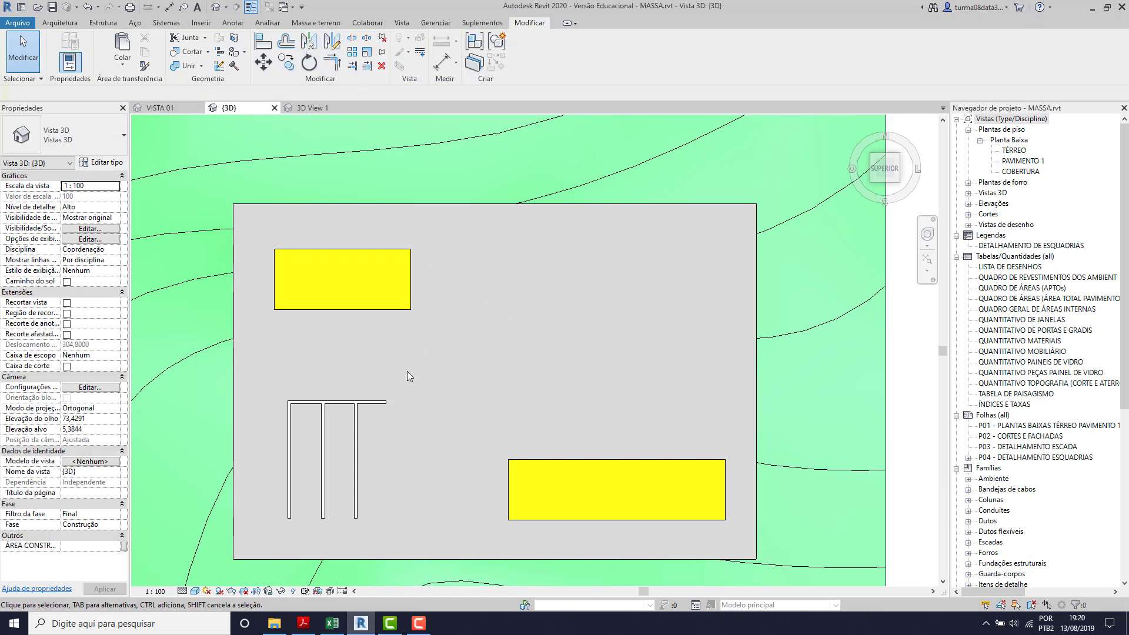
Move the rightmost vertical wall to about 5.48 m from the middle wall, unjoining it from the horizontal wall
click(356, 437)
drag(356, 436, 452, 380)
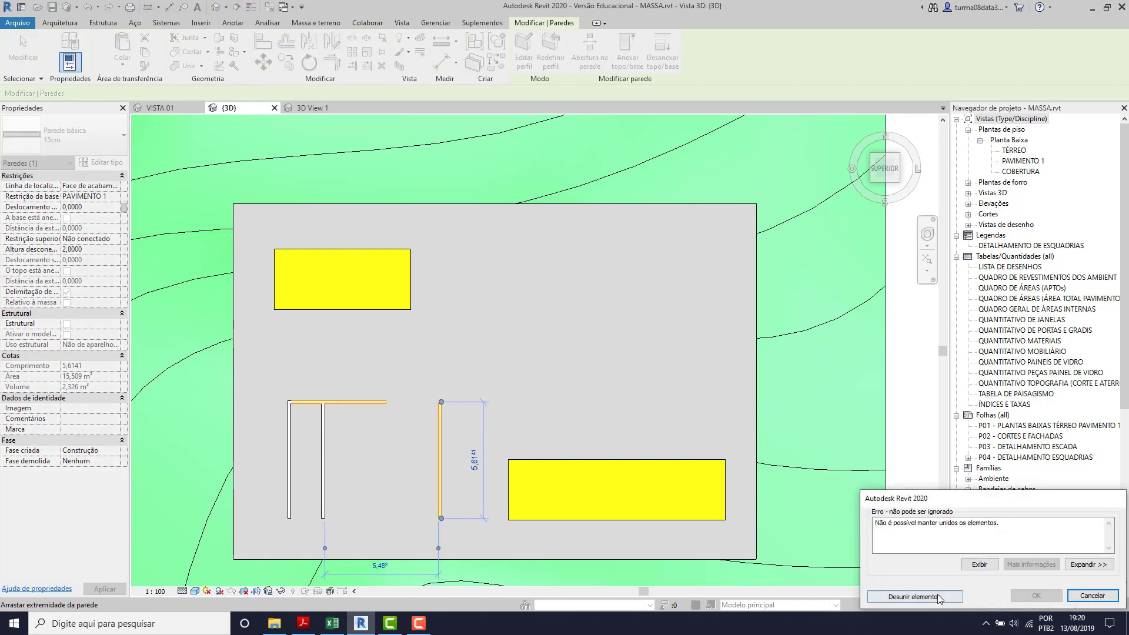
click(915, 597)
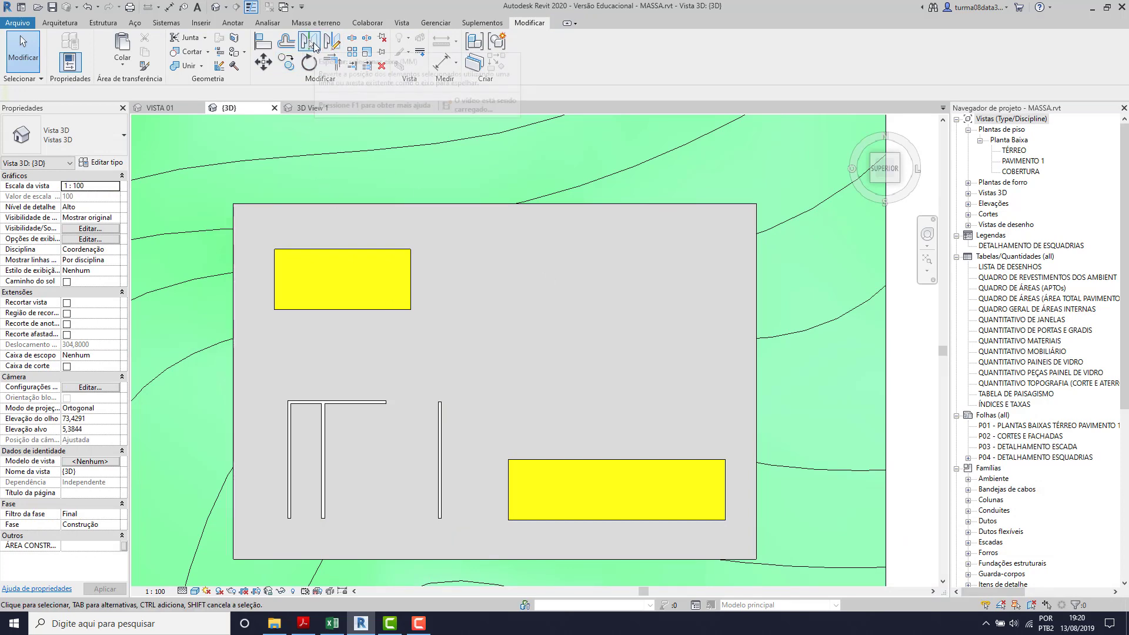
Mirror a copy of the upper-left mass with Mirror - Pick Axis, using the detached vertical wall as the axis
click(356, 249)
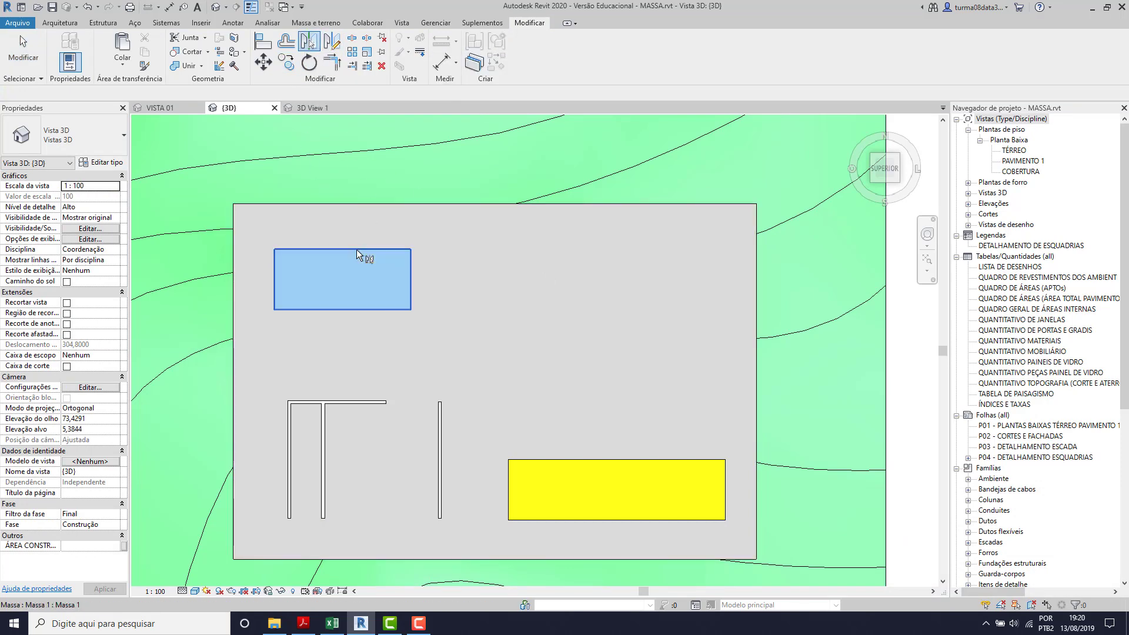
right_click(433, 354)
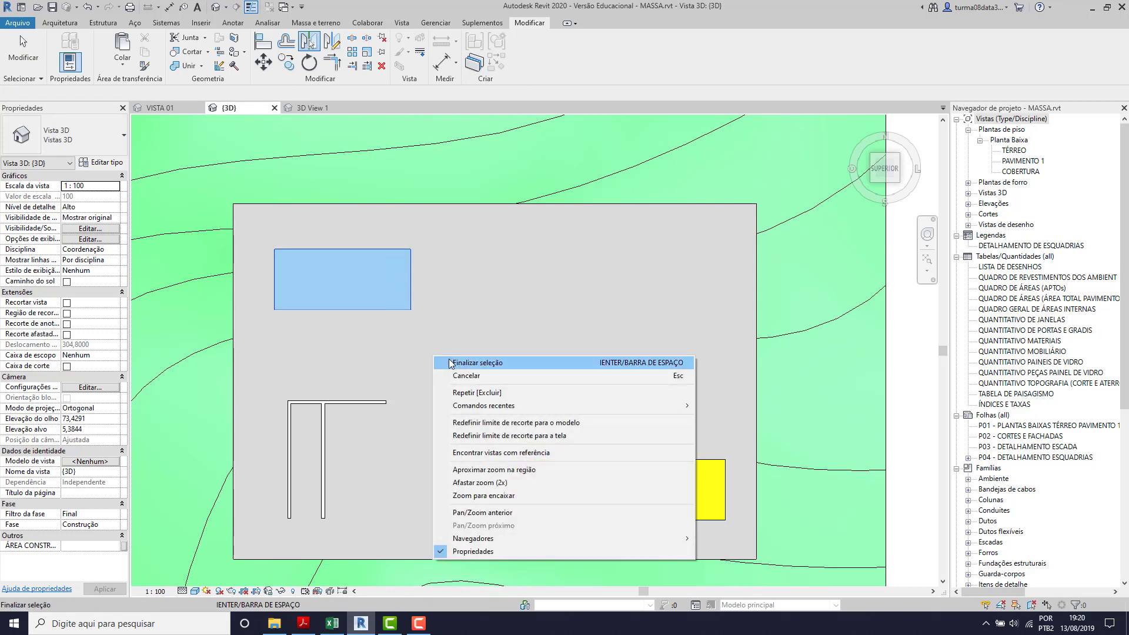
click(456, 362)
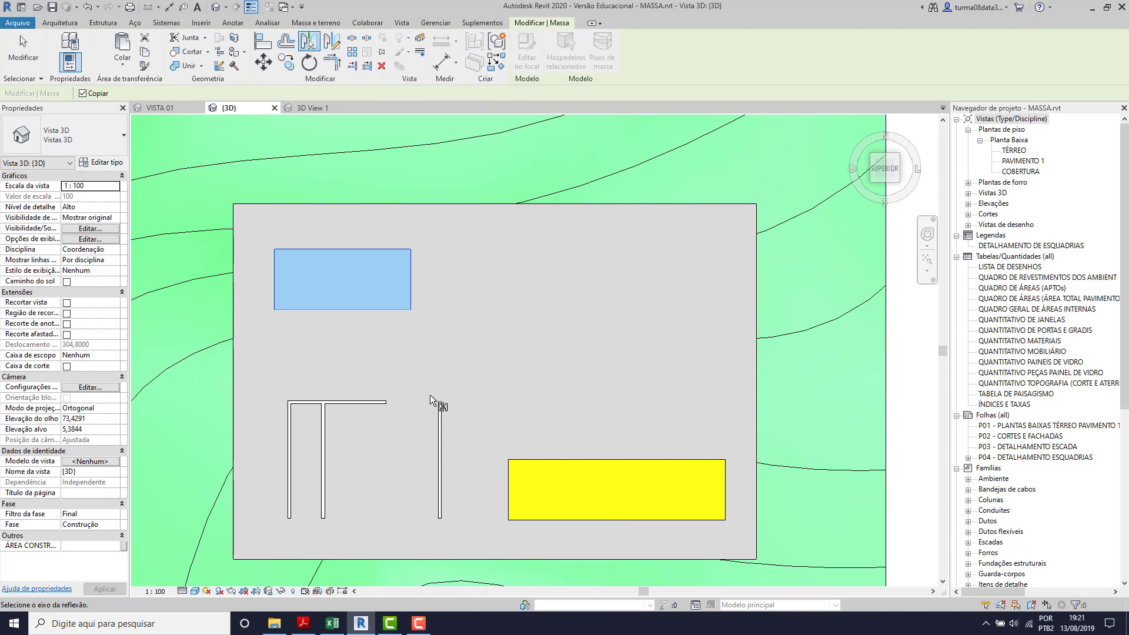
click(440, 414)
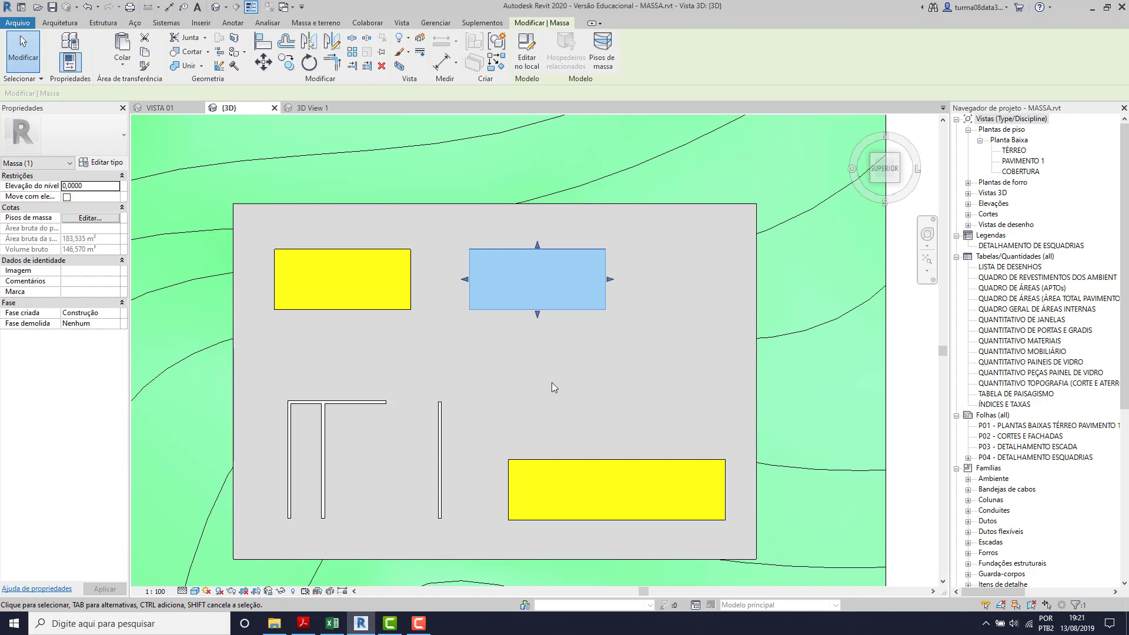
key(Escape)
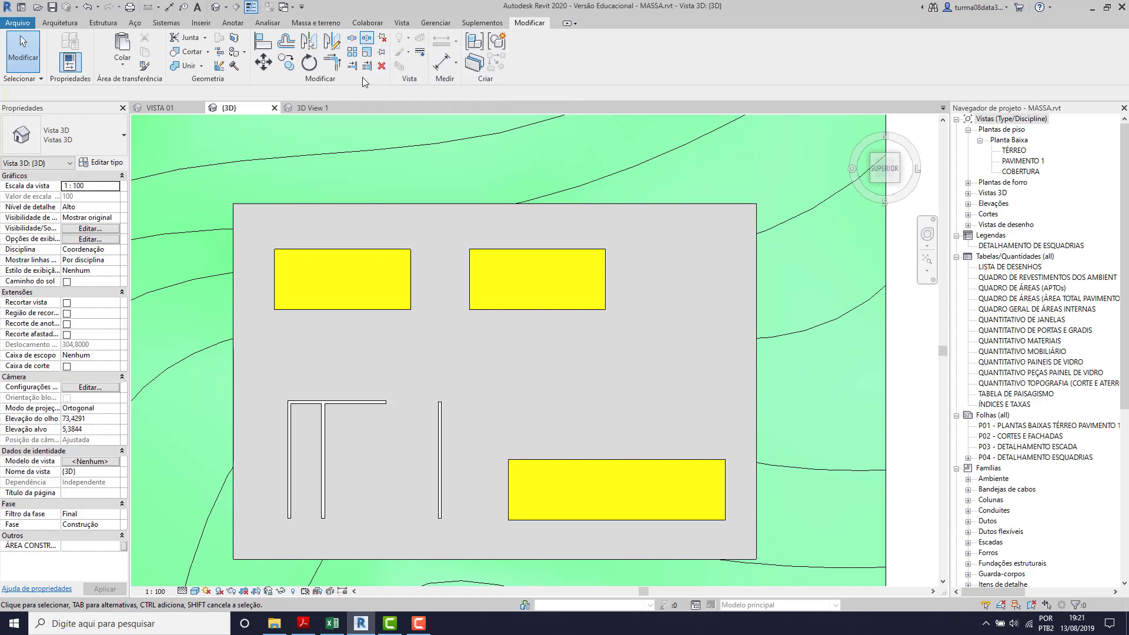
Split the horizontal wall about 1.11 m from its free right end with Split Element
scroll(353, 441, up, 5)
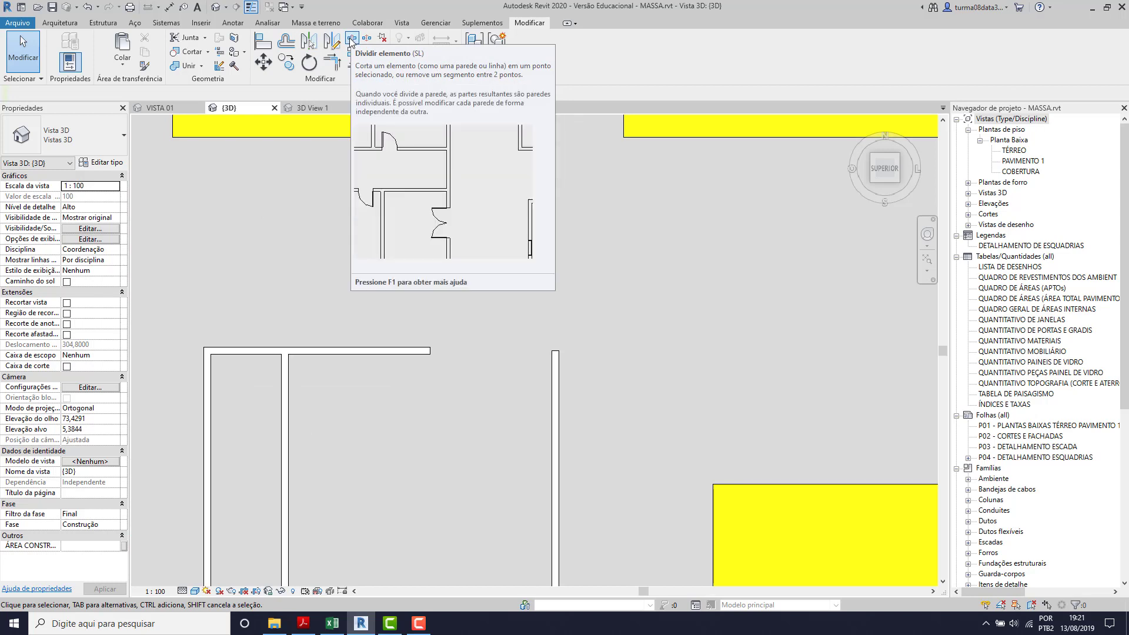
click(351, 39)
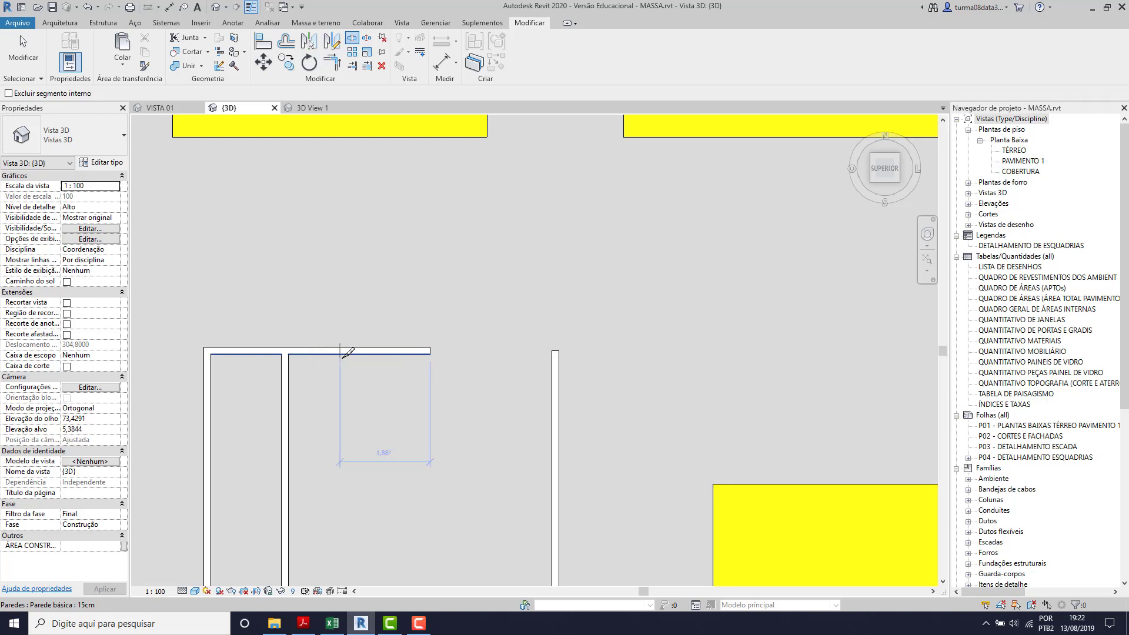
click(378, 354)
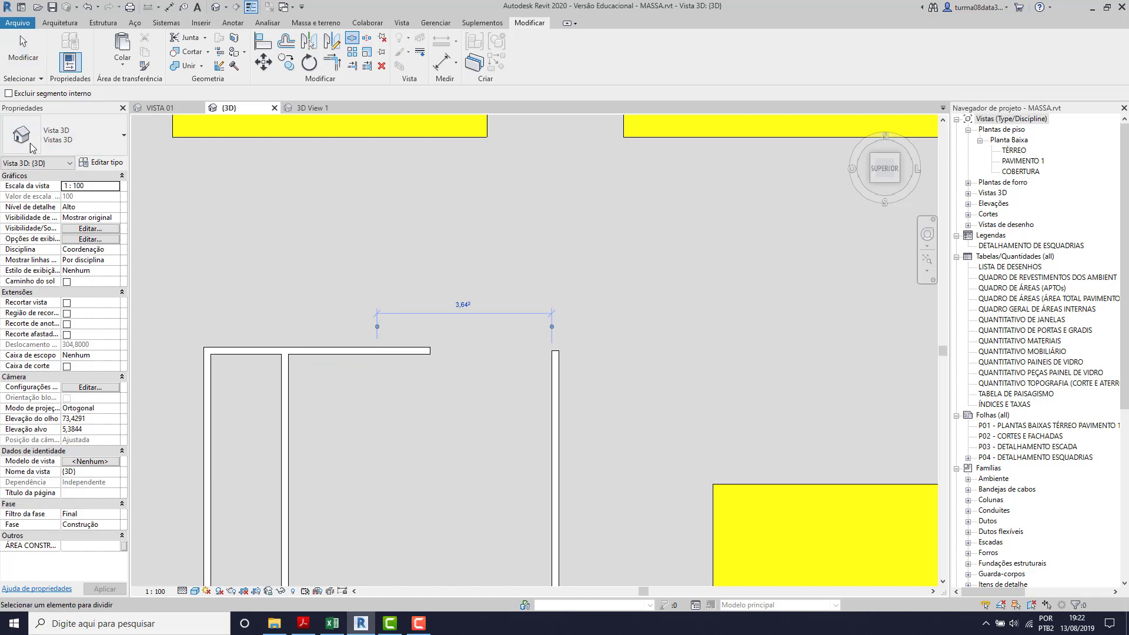
click(23, 52)
Select the two segments of the split horizontal wall in turn to check that they are separate, and clear the selection
click(401, 350)
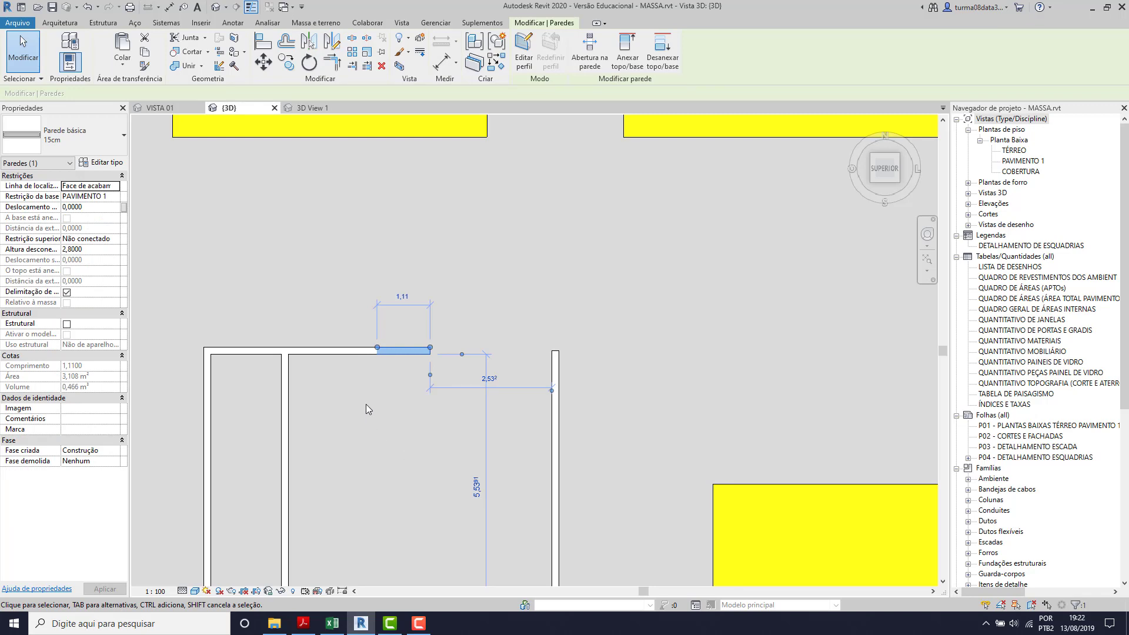
click(365, 352)
click(403, 351)
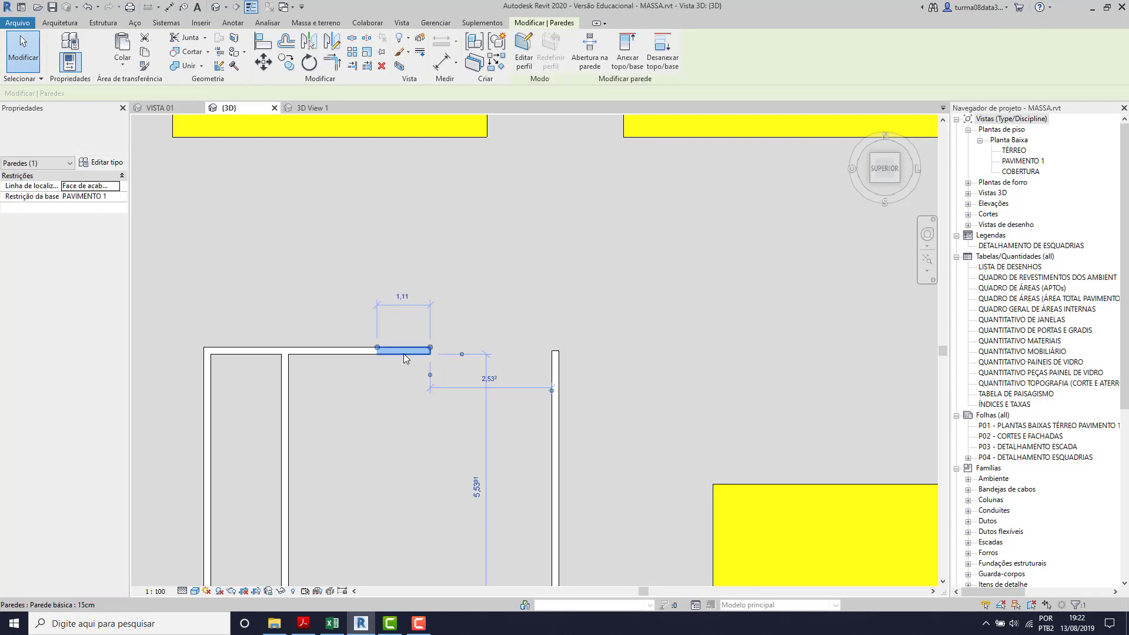
click(371, 248)
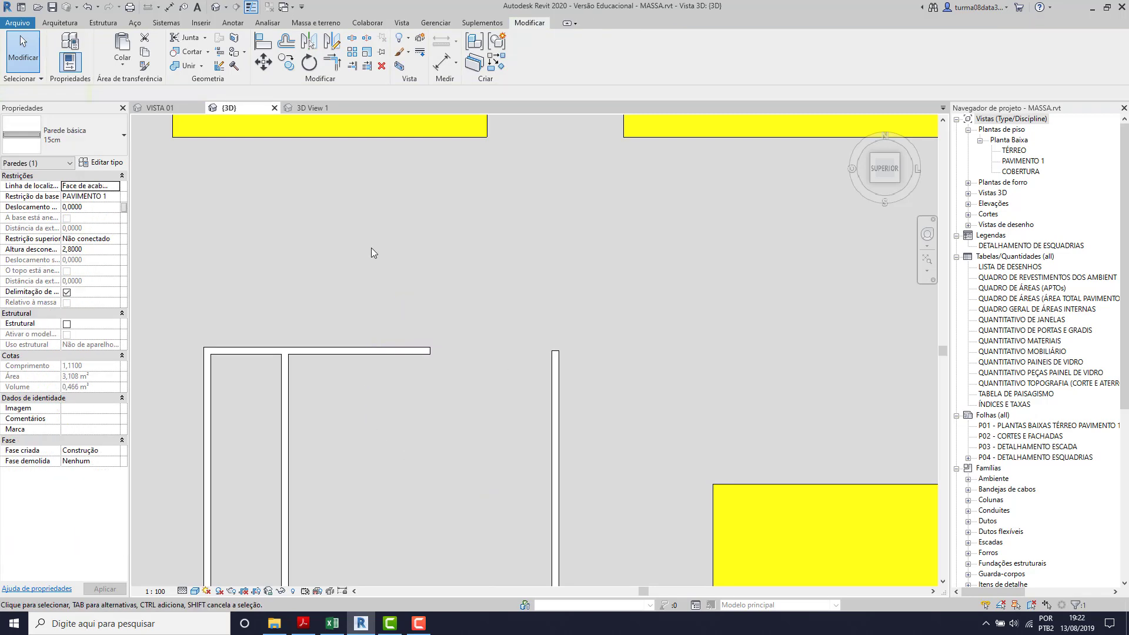
Split the detached vertical wall about 0.86 m from its upper end with Split Element and select the short segment to check it
click(555, 364)
scroll(427, 166, down, 2)
scroll(566, 361, up, 2)
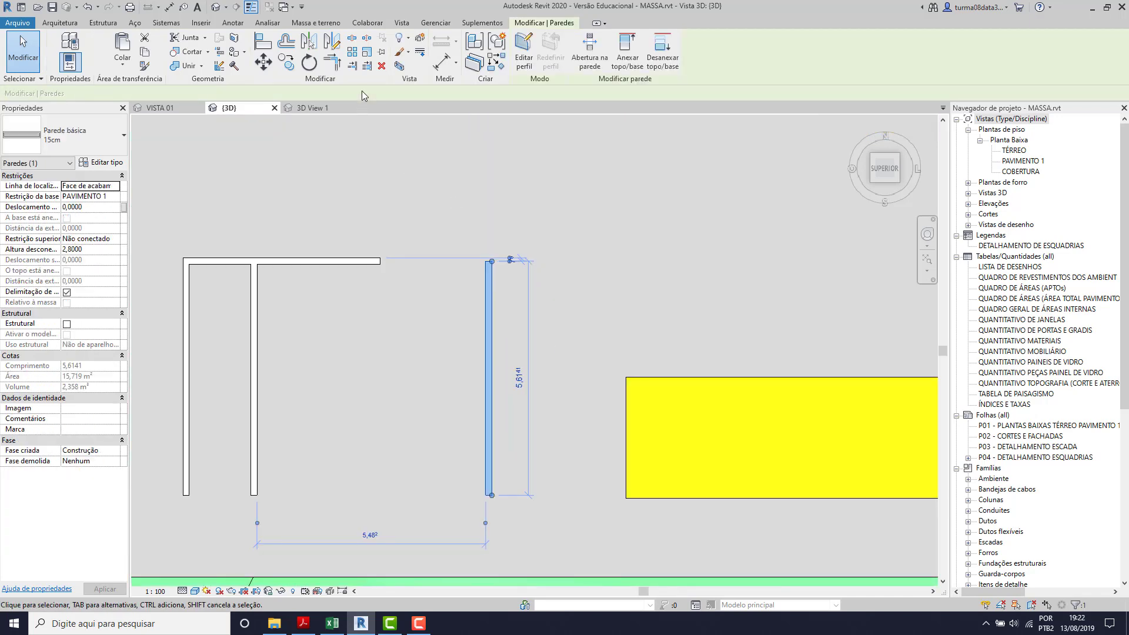
click(353, 41)
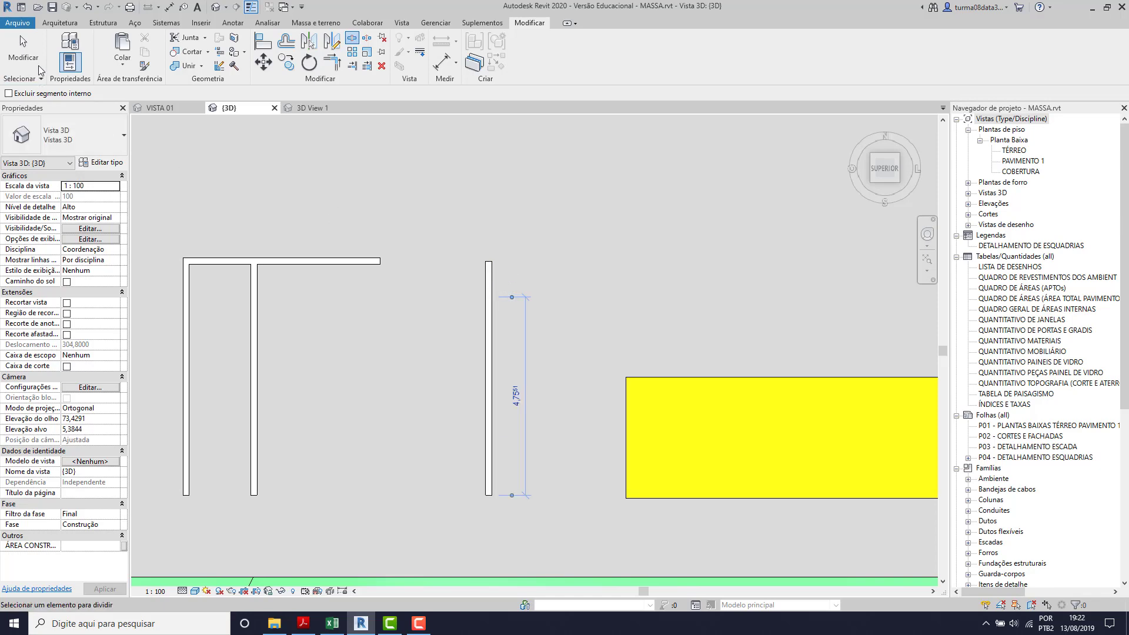
key(Escape)
click(489, 276)
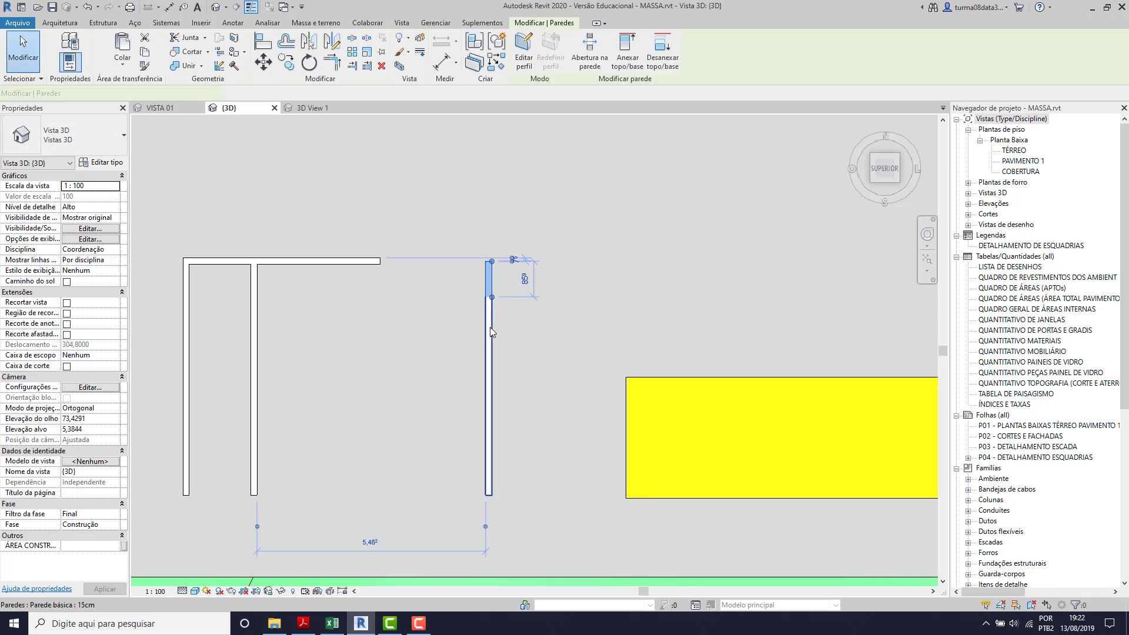
click(215, 127)
Split the middle vertical wall about 1.1 m below the horizontal wall using Split with Gap with a joint gap of 0.1
scroll(209, 150, up, 2)
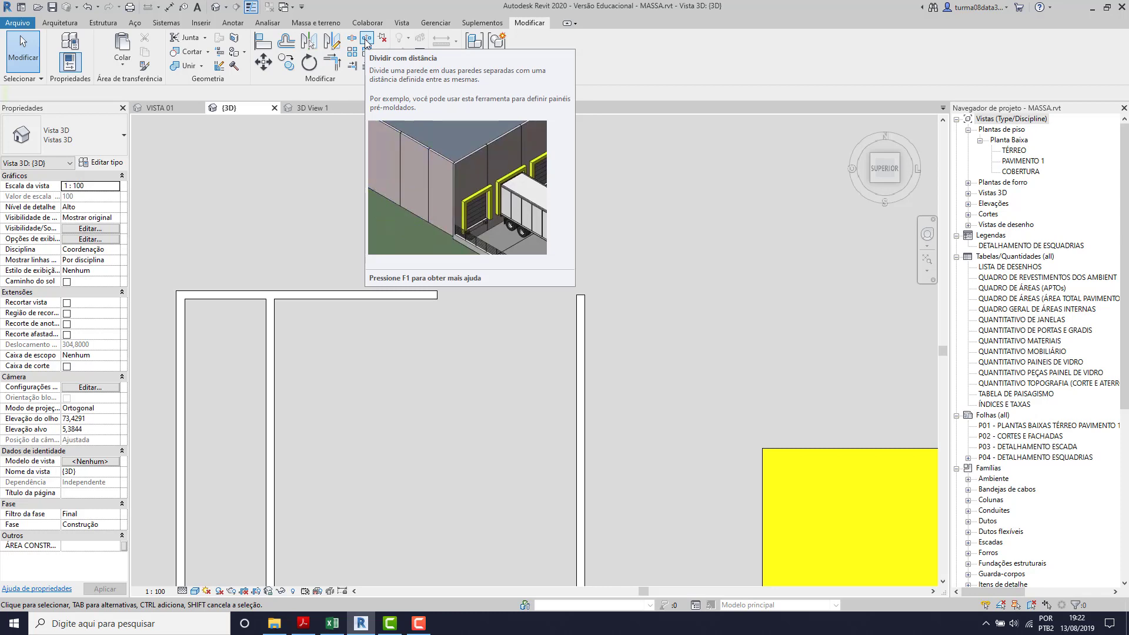
click(318, 297)
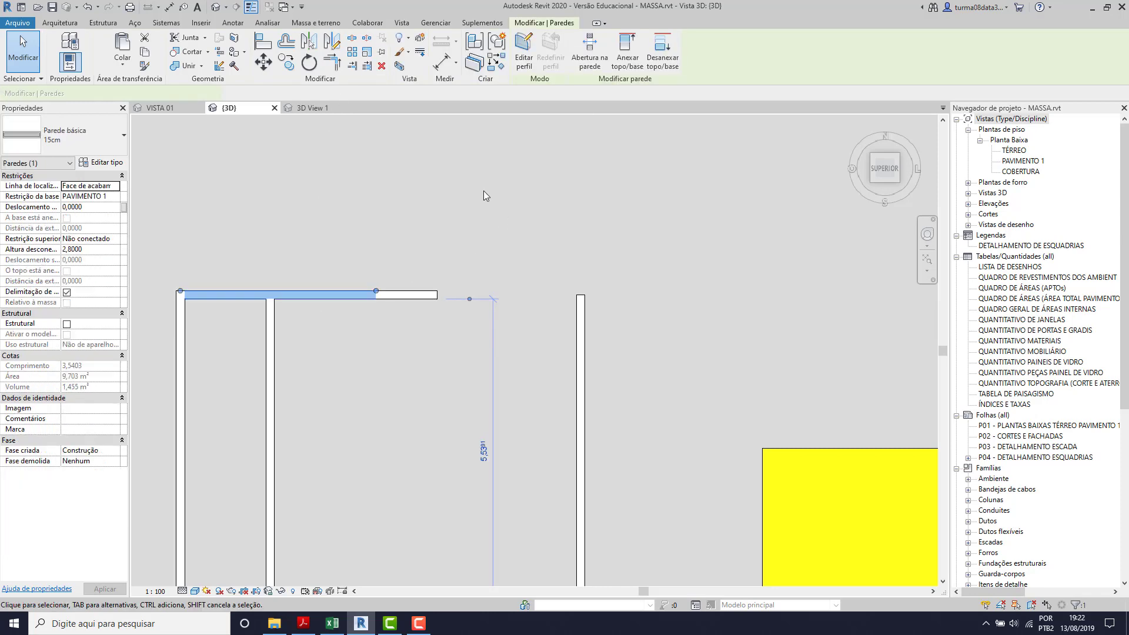
scroll(483, 191, down, 3)
scroll(332, 412, up, 2)
click(384, 318)
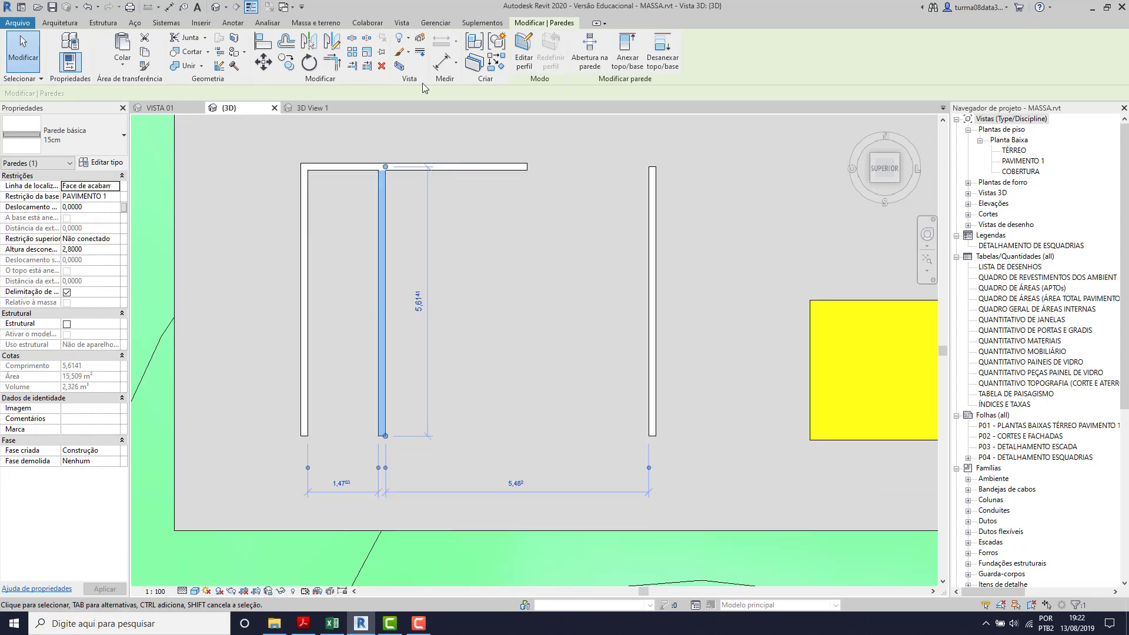
click(367, 39)
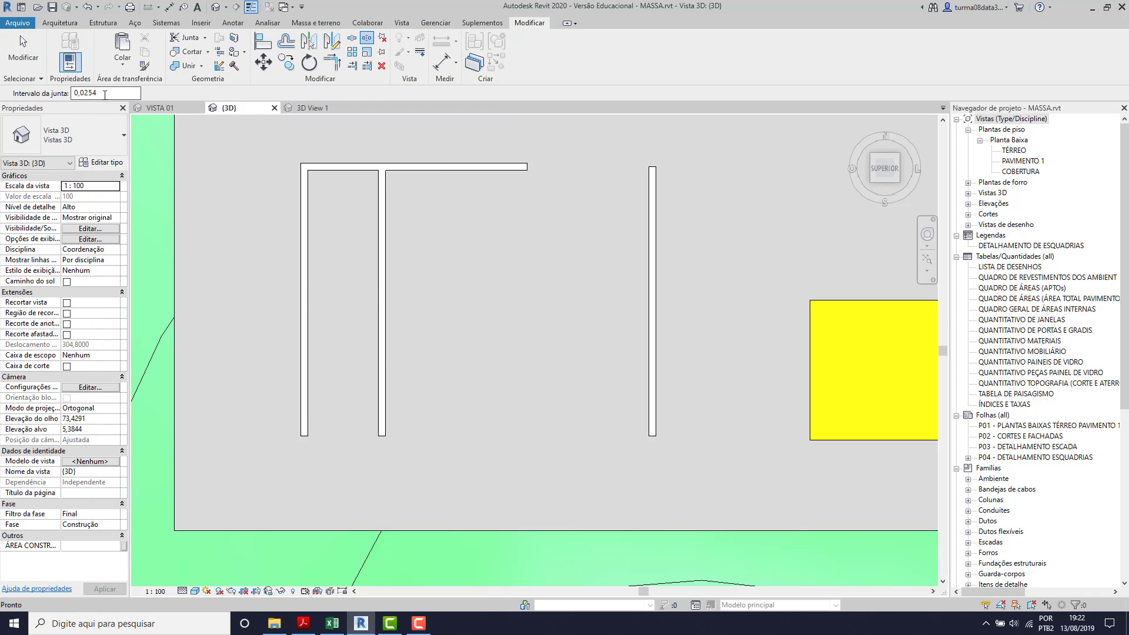
drag(104, 93, 51, 94)
text(,1)
key(Return)
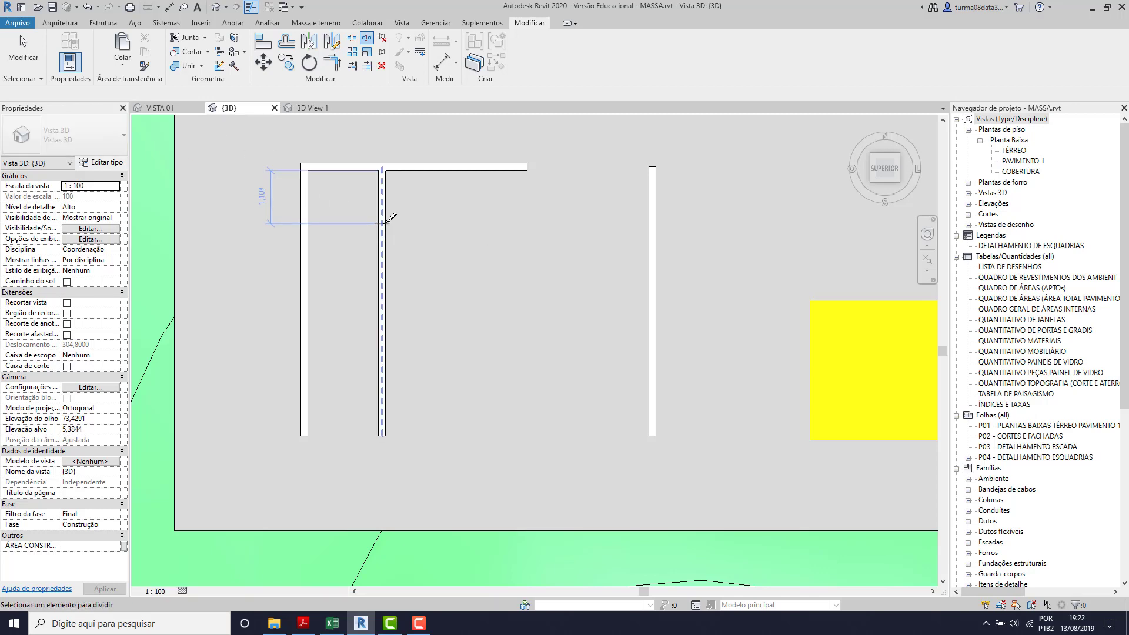
click(381, 222)
Split the lower part of the middle wall at two more points with the same 0.1 joint gap
scroll(388, 221, up, 3)
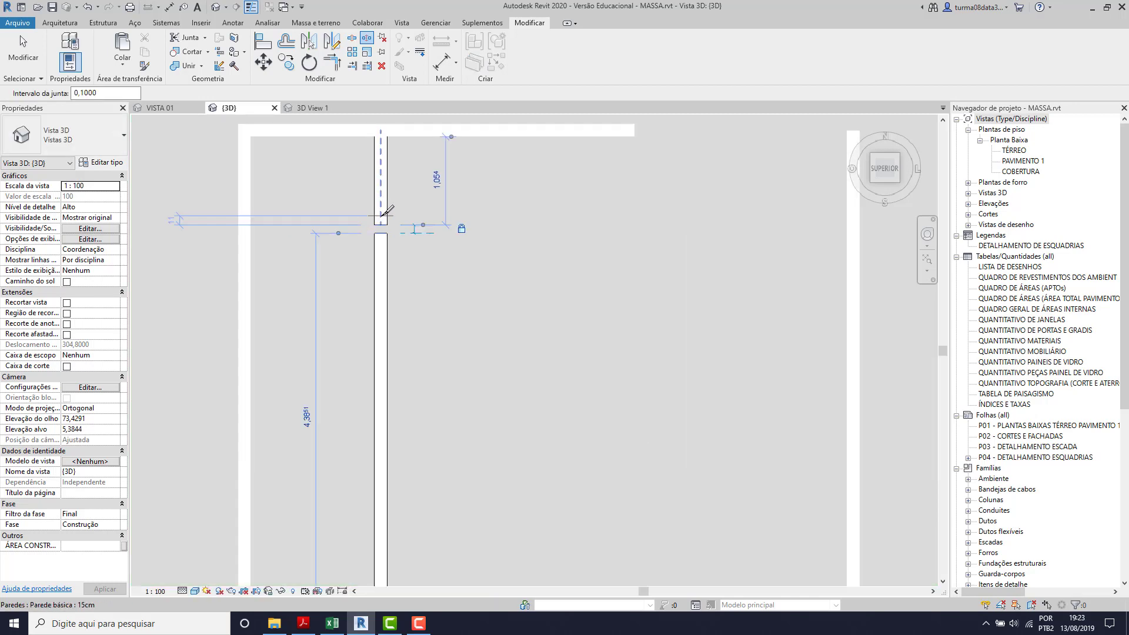
click(369, 297)
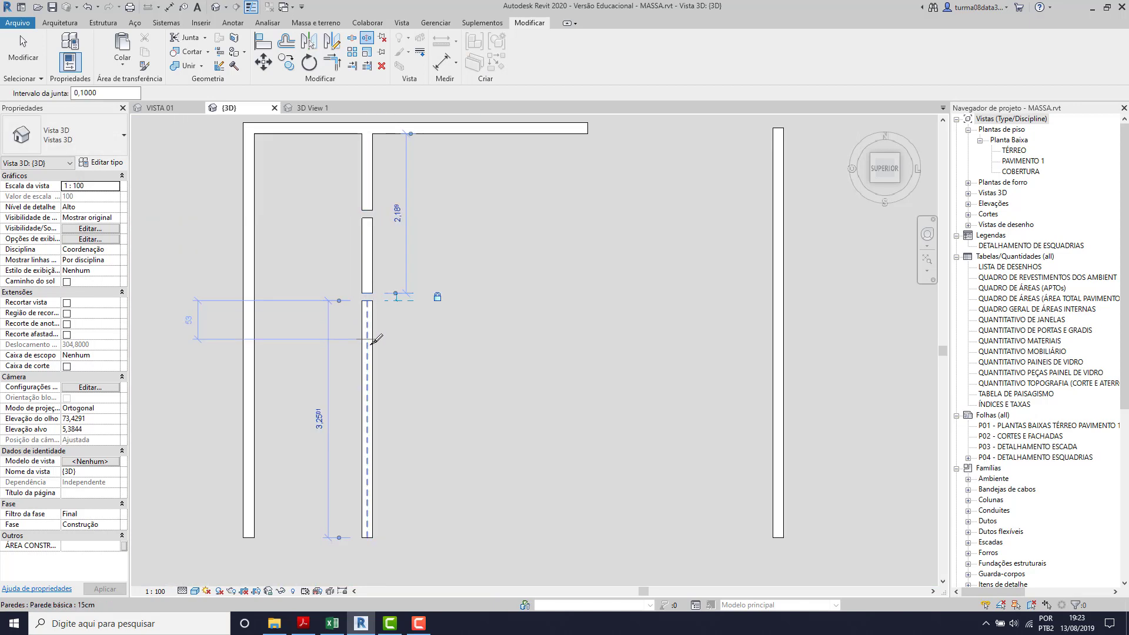
click(368, 372)
key(Escape)
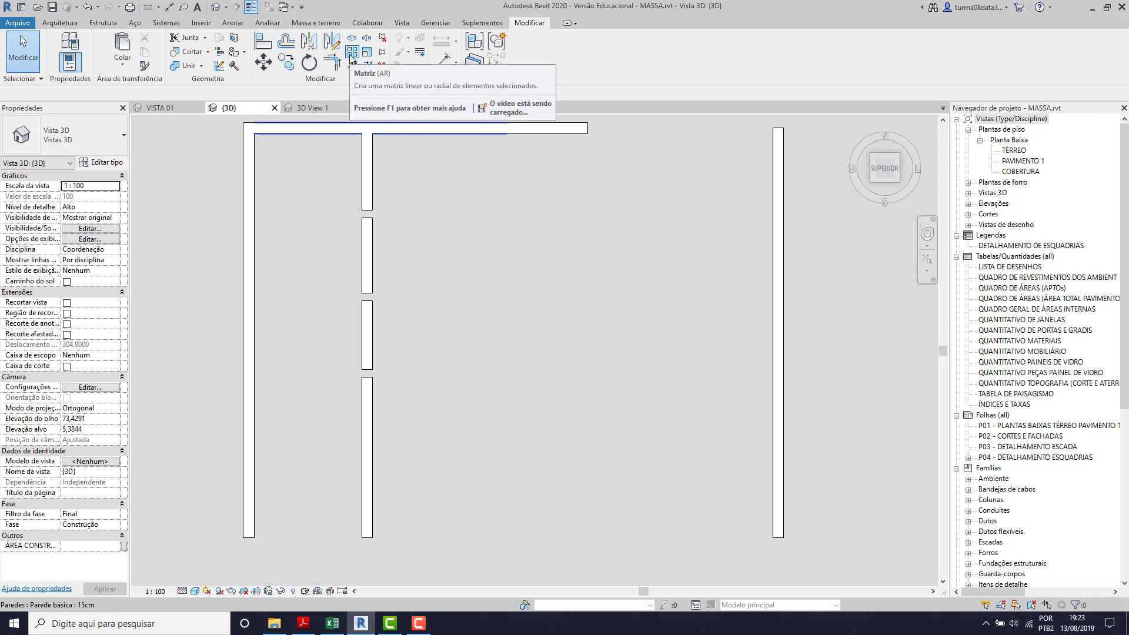
Delete all four segments of the split middle vertical wall one after another
click(367, 52)
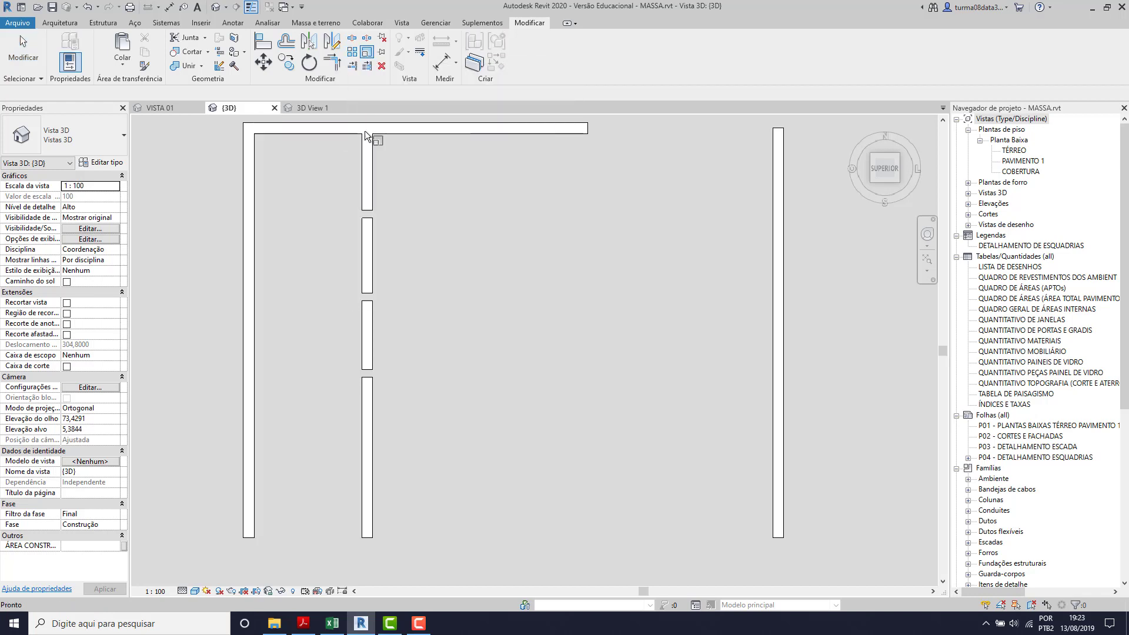
click(20, 35)
scroll(433, 305, down, 3)
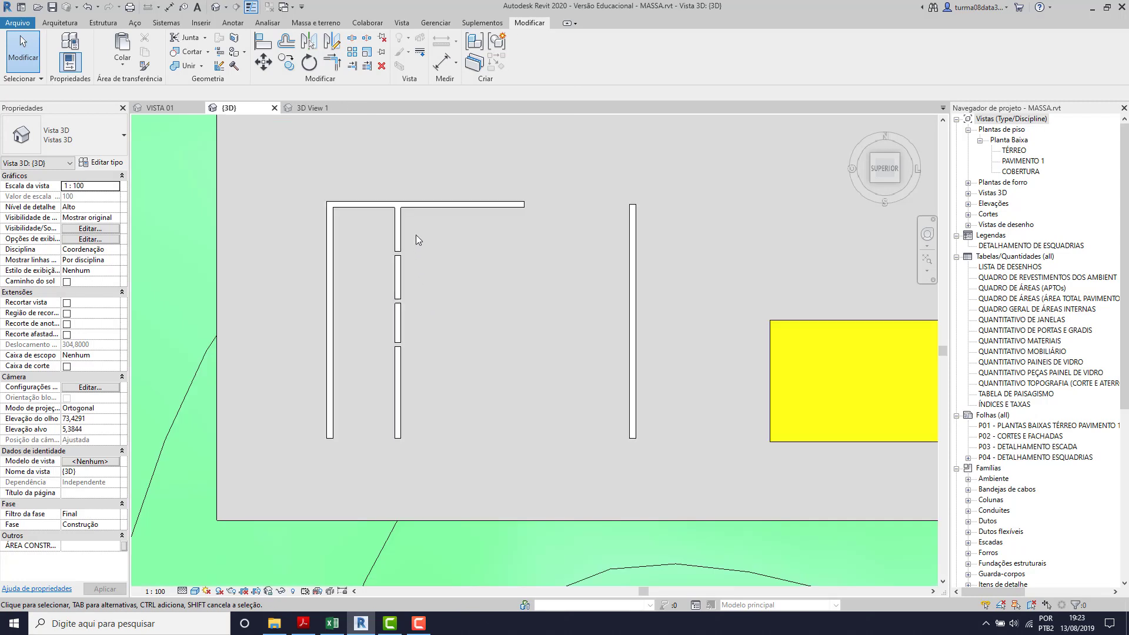
click(397, 233)
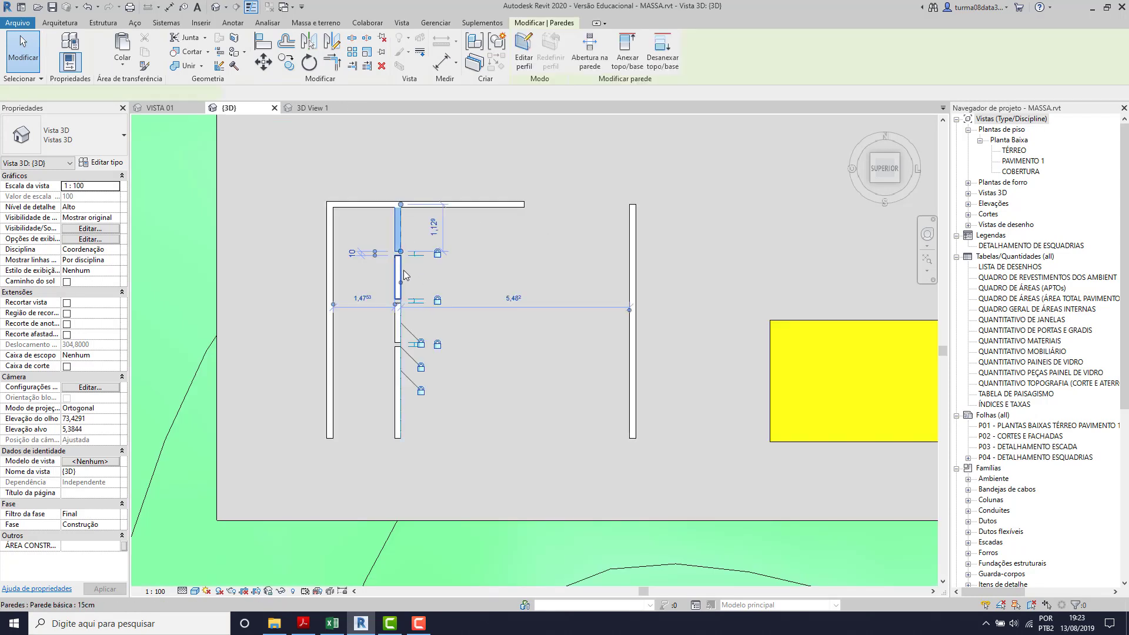
key(Delete)
click(401, 285)
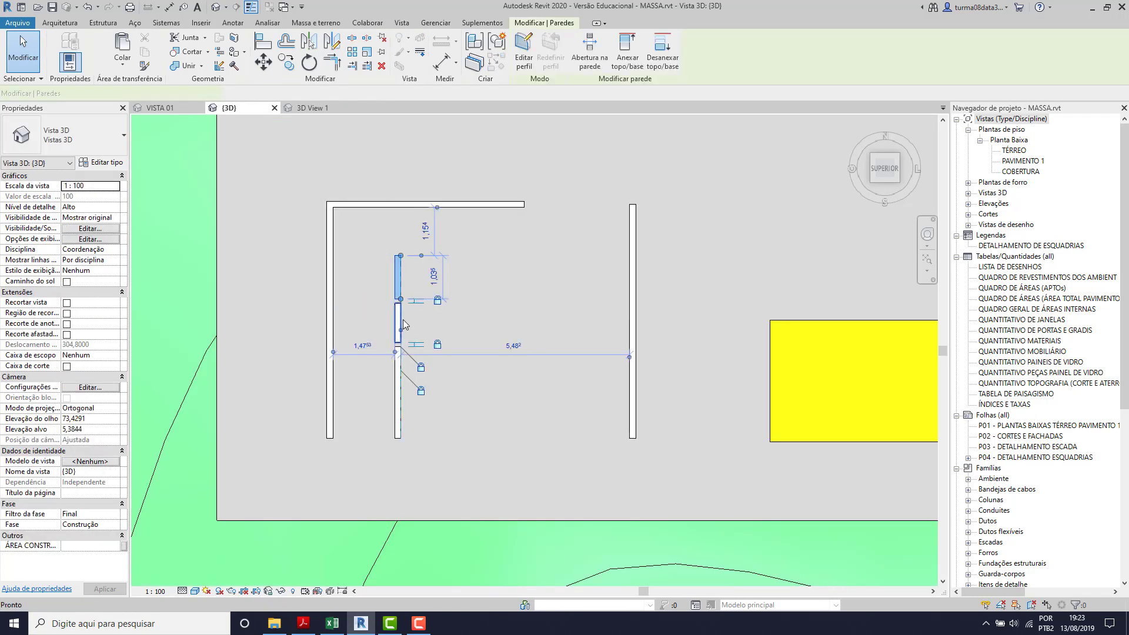
key(Delete)
click(396, 323)
key(Delete)
click(398, 388)
key(Delete)
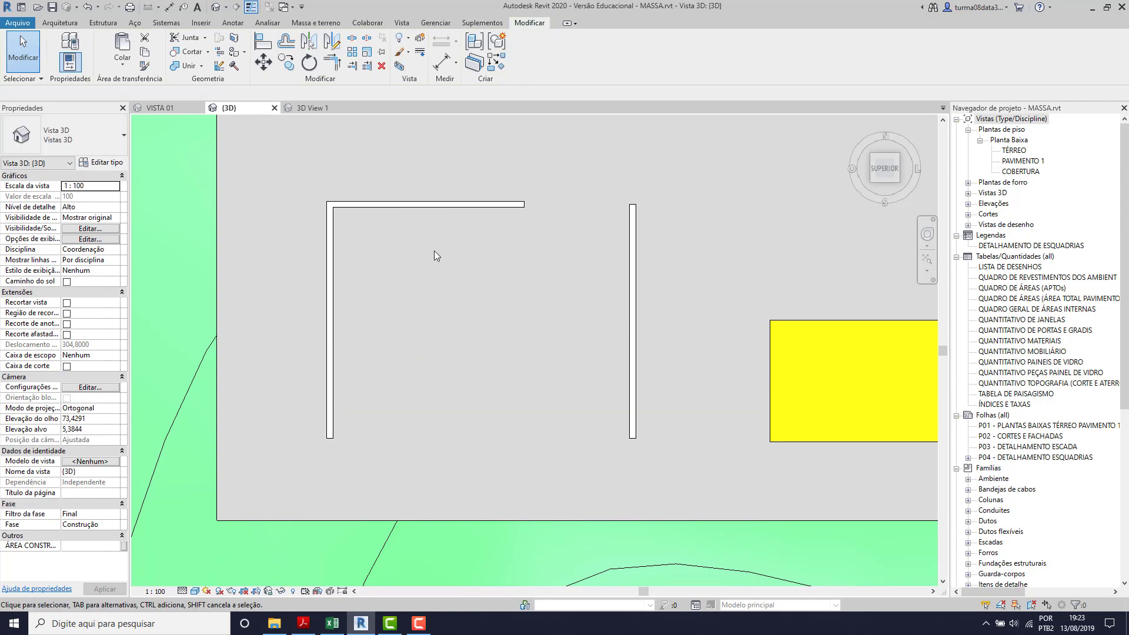
Delete the short segment at the free right end of the horizontal wall
click(429, 205)
click(498, 204)
key(Delete)
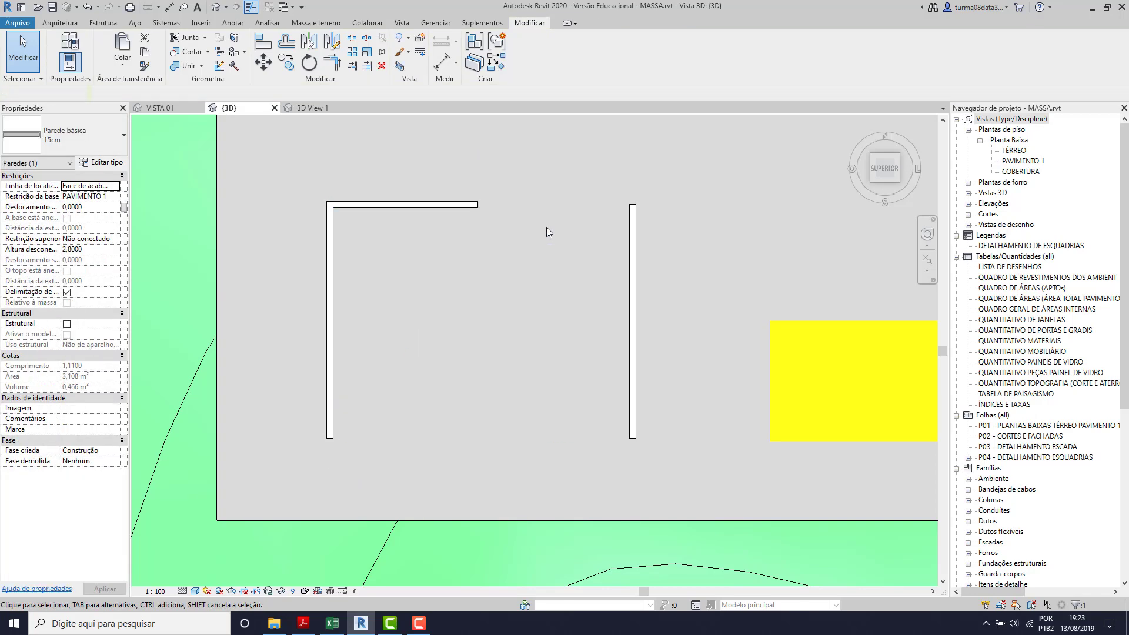
Move the remaining horizontal wall down about 1.6 m and delete the left vertical wall joined to it
click(430, 205)
drag(425, 209, 412, 275)
click(334, 316)
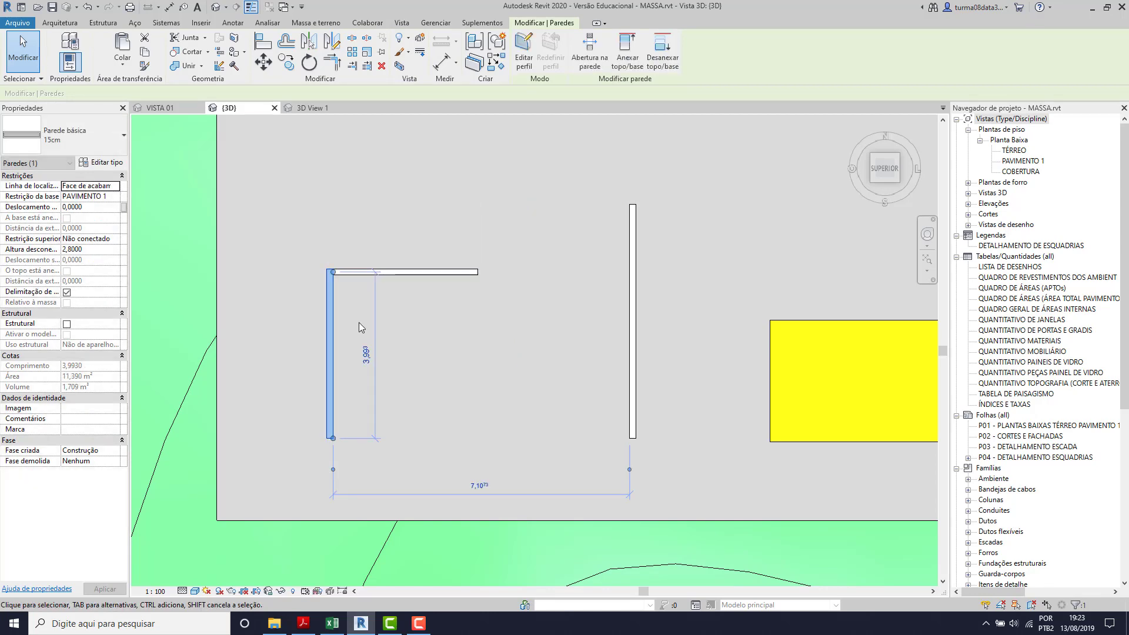
key(Delete)
Draw a 15cm basic wall about 5.9 m long, parallel to the remaining horizontal wall and about 1.6 m above it
click(59, 22)
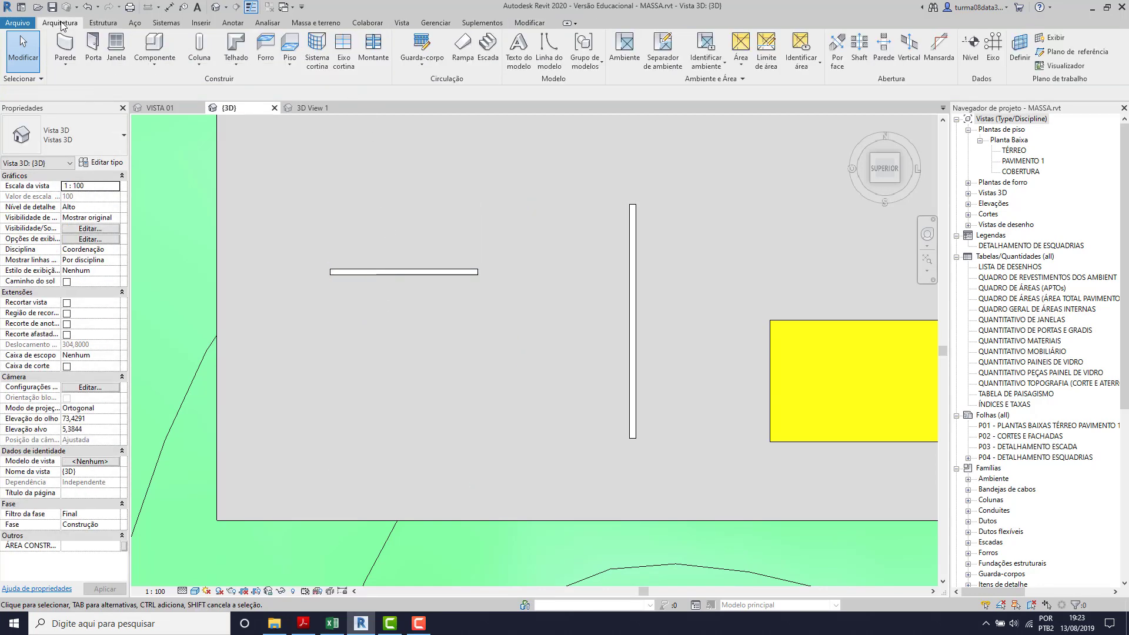
click(65, 47)
click(330, 198)
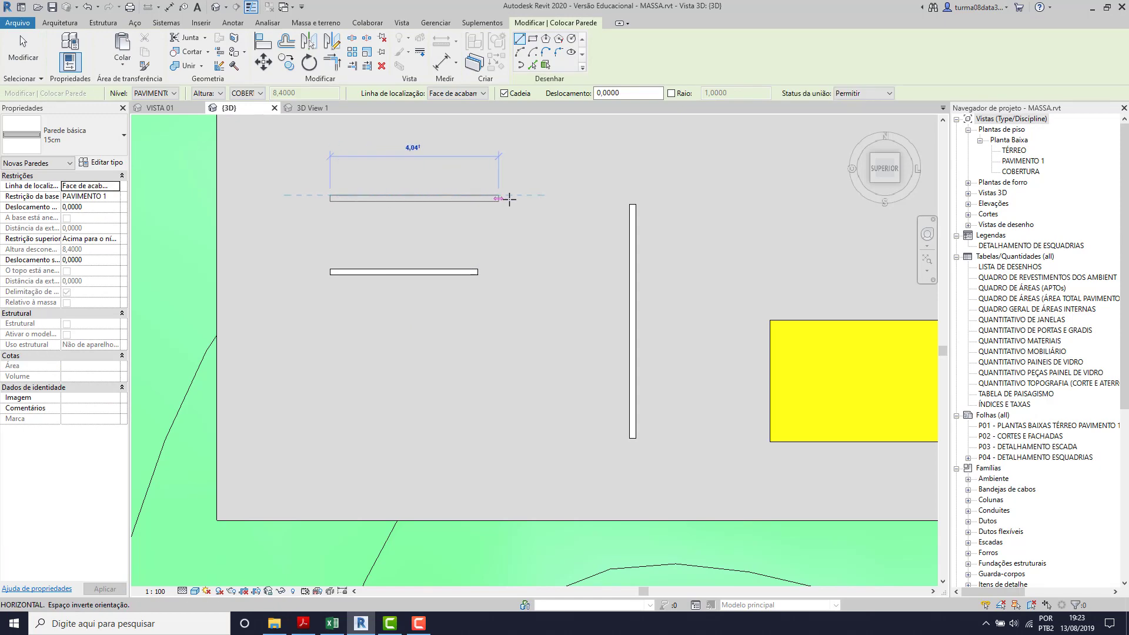
click(575, 198)
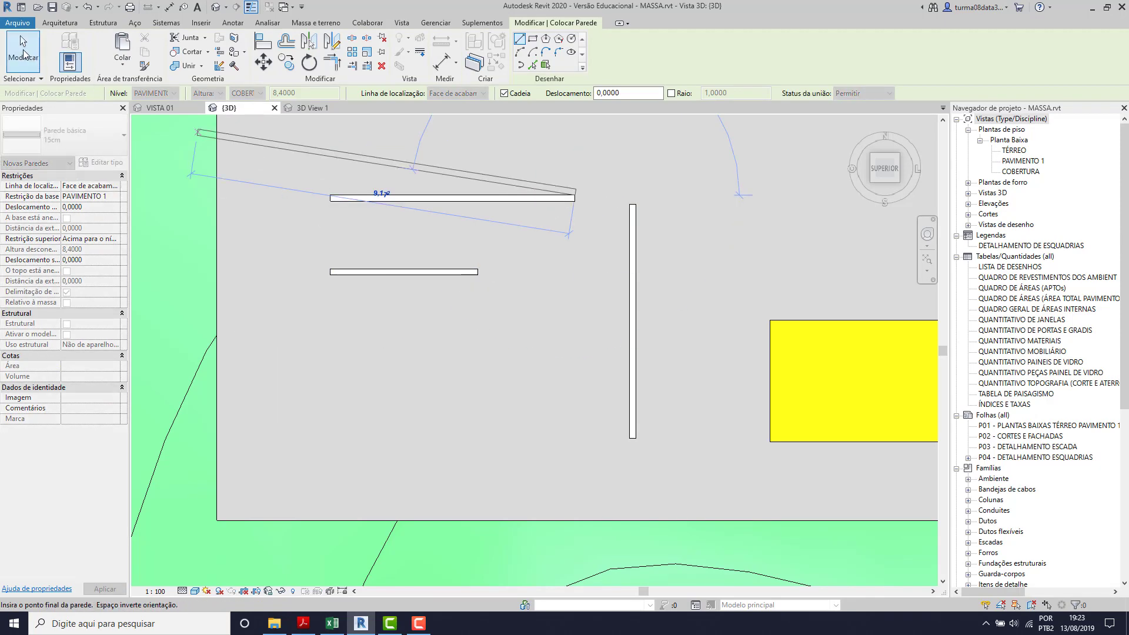
key(Escape)
key(Escape)
Copy the lower horizontal wall's properties to the new upper wall with Match Type and compare their heights in 3D
click(334, 272)
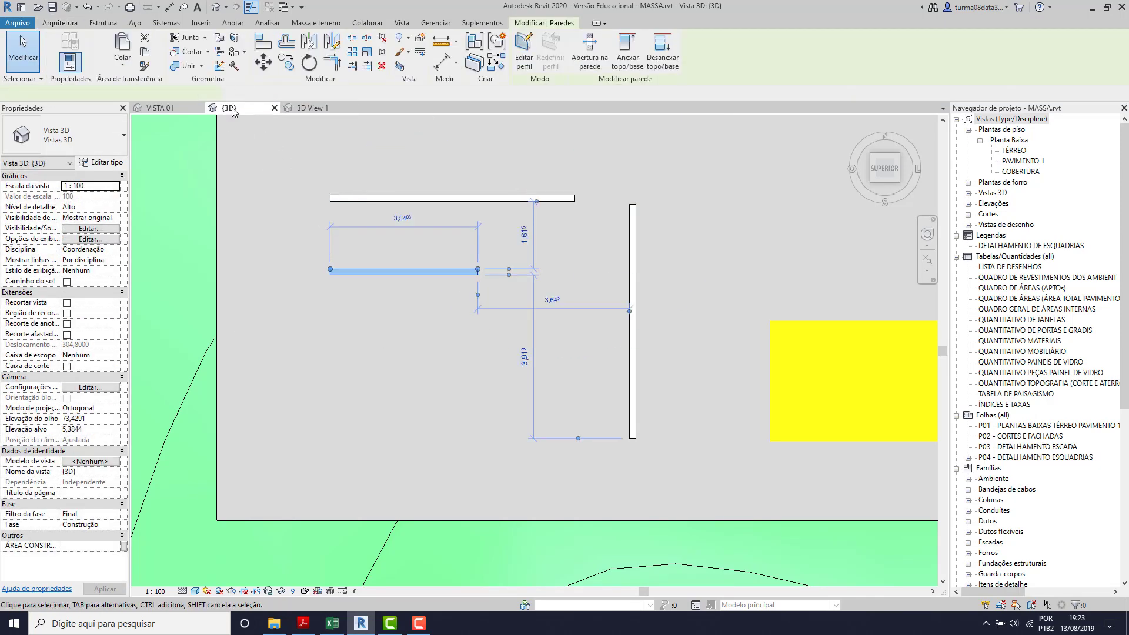
click(145, 67)
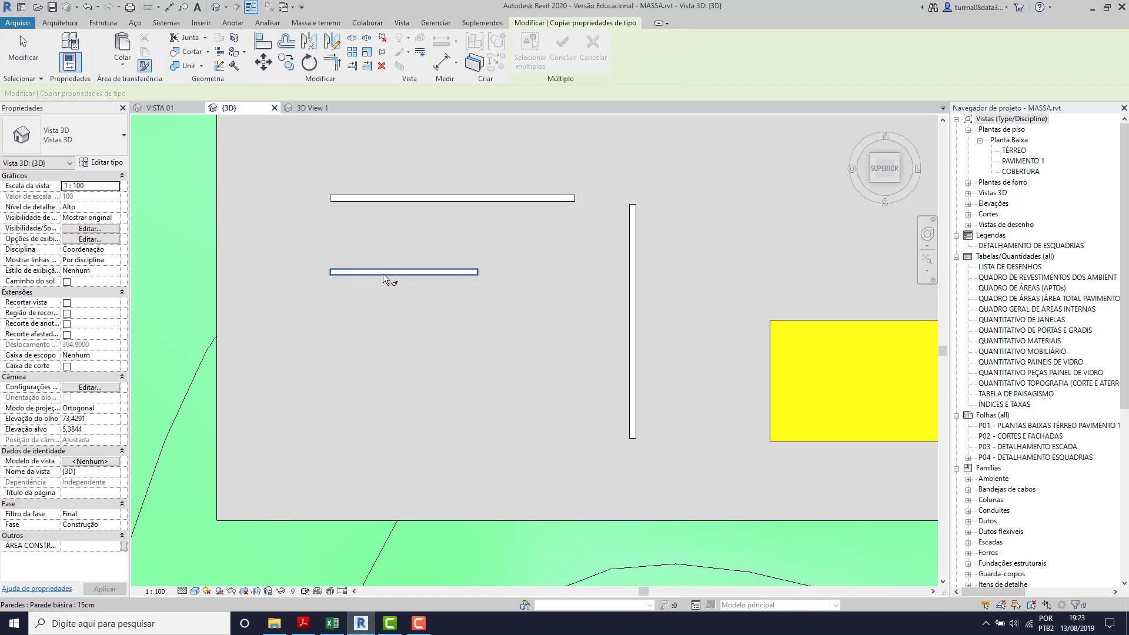
click(393, 198)
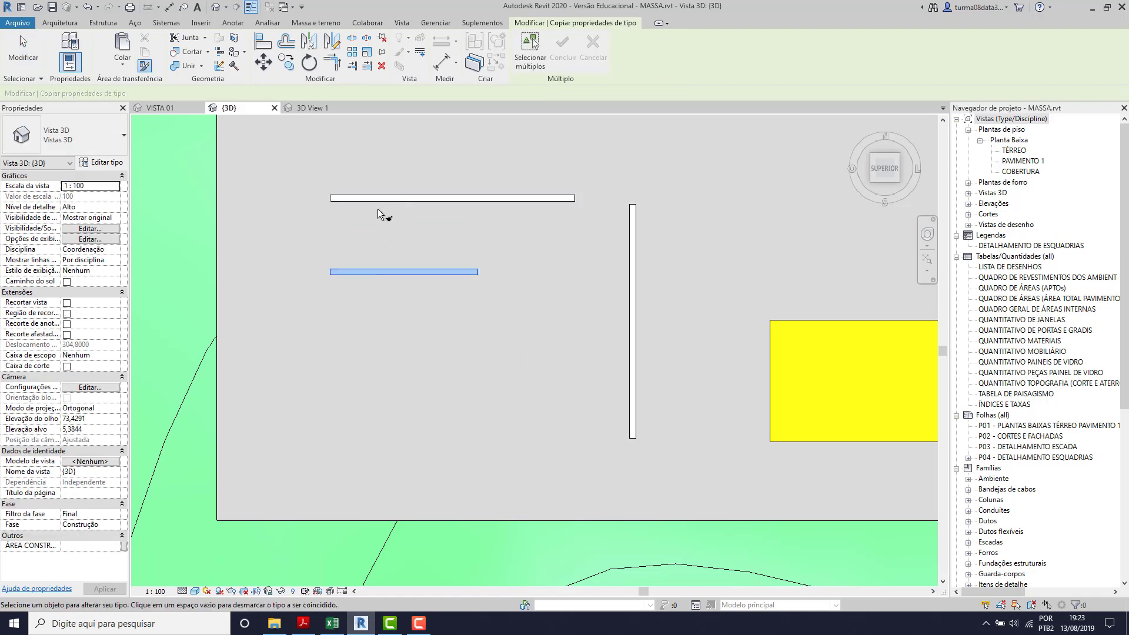
click(23, 50)
scroll(441, 318, down, 1)
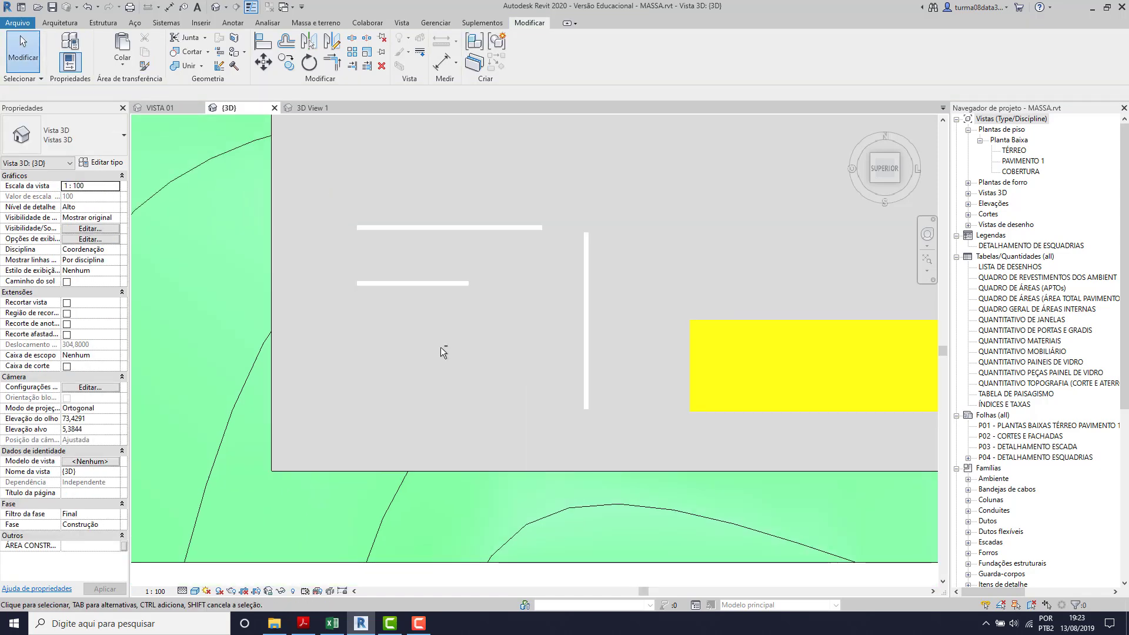
shift+middle_drag(440, 347, 444, 308)
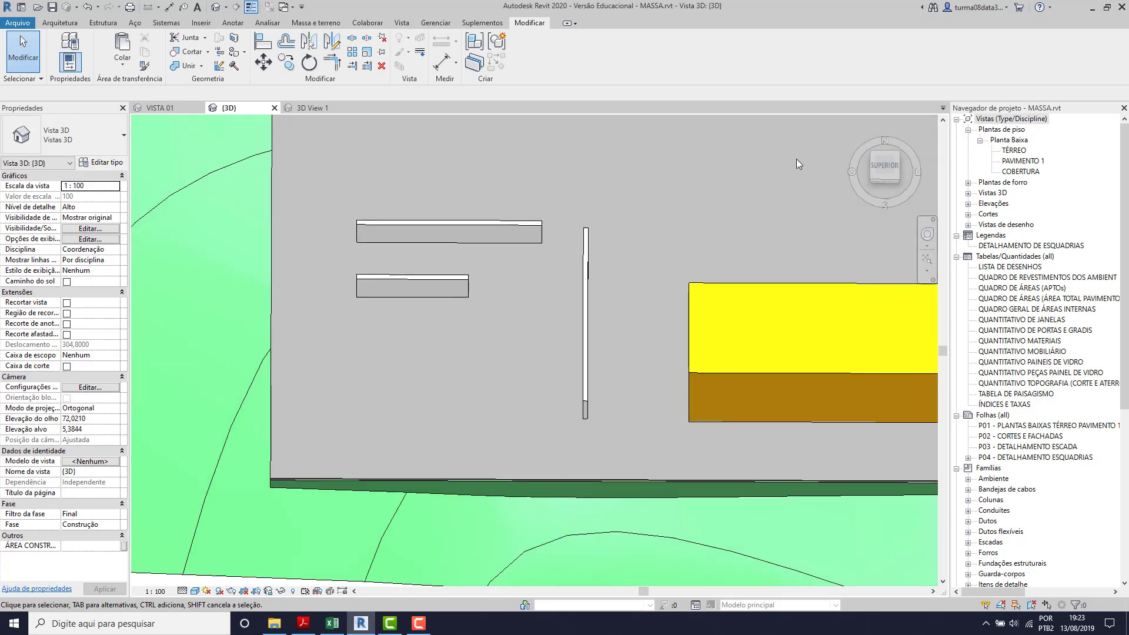
click(885, 166)
Delete the short upper segment of the split vertical wall
scroll(471, 433, up, 2)
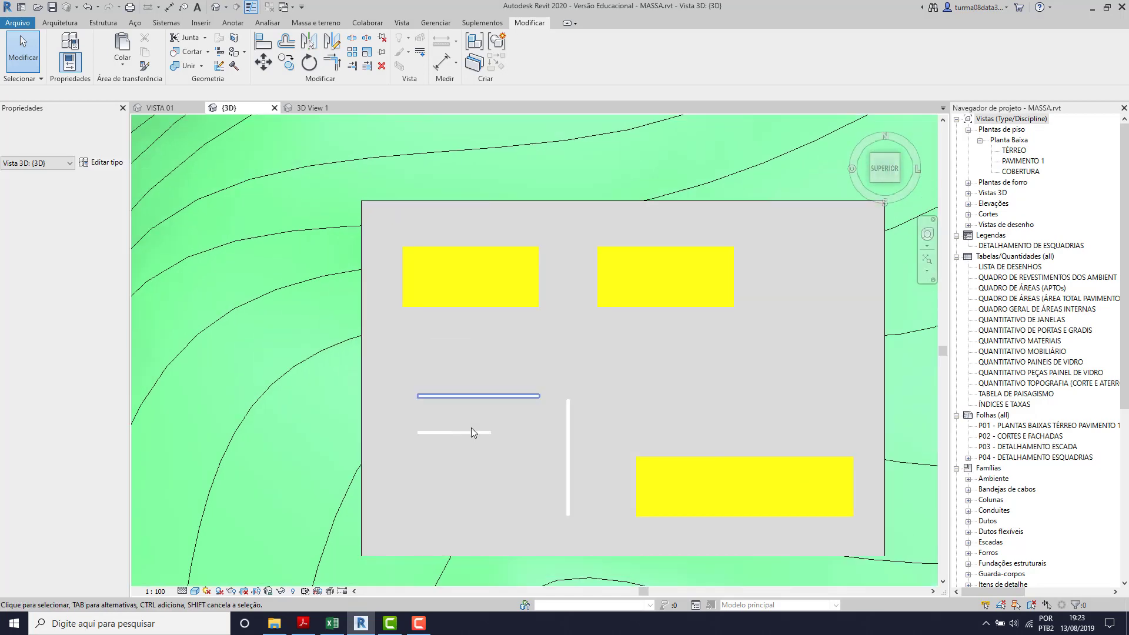
scroll(471, 433, up, 3)
scroll(334, 311, down, 2)
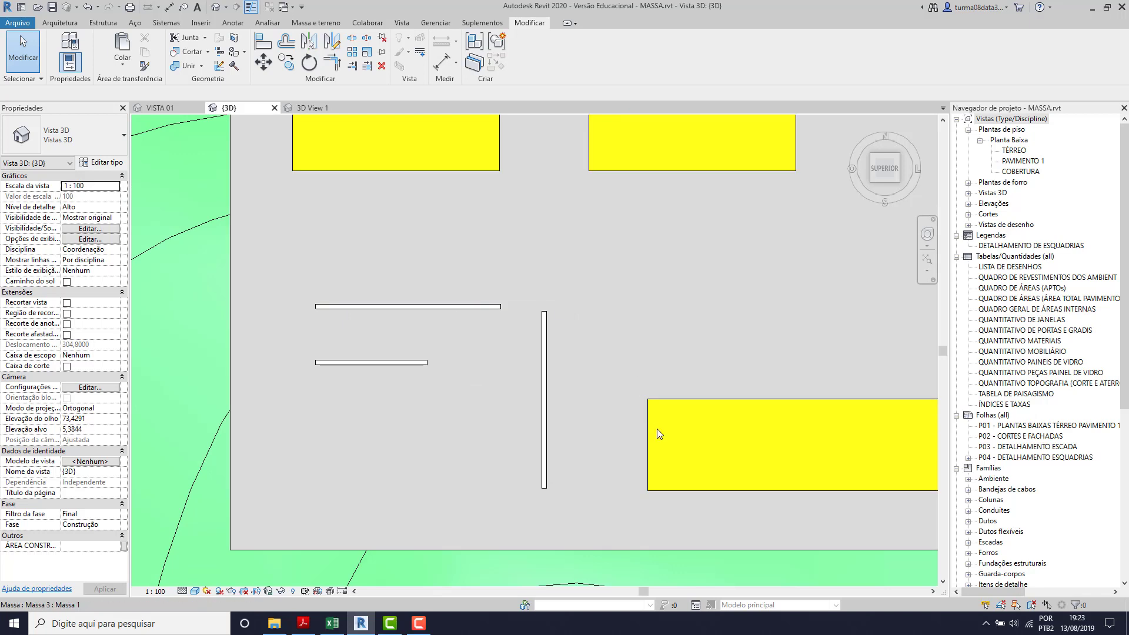
scroll(658, 434, up, 1)
scroll(206, 163, down, 2)
scroll(467, 250, up, 2)
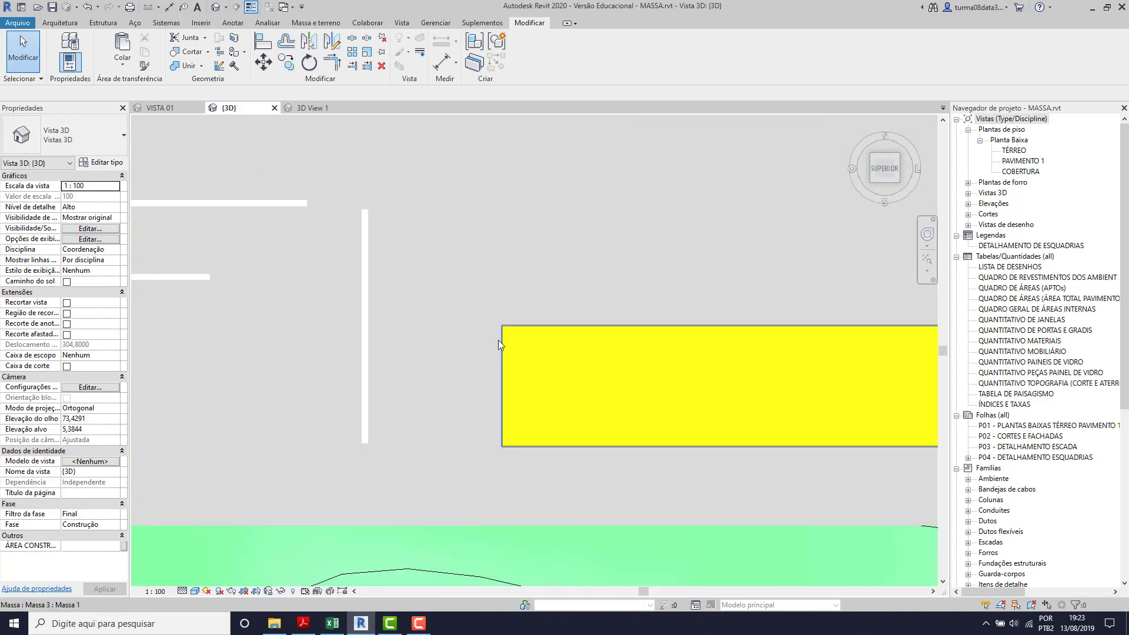
click(367, 255)
click(367, 235)
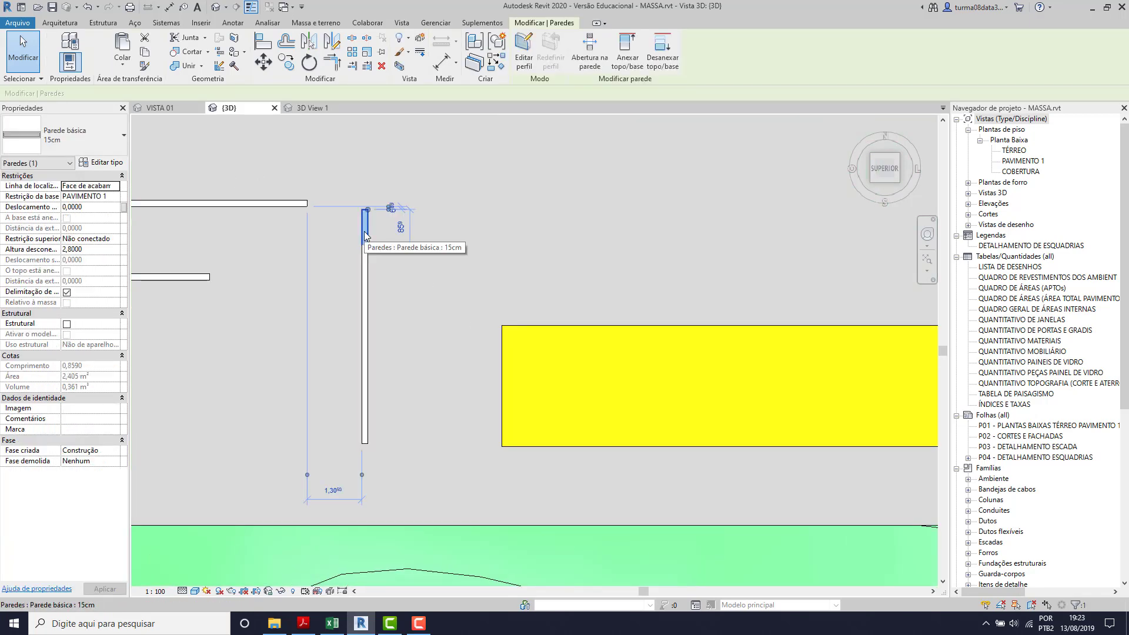
key(Delete)
Move the remaining vertical wall about 0.9 m right and 3 m up, and shorten it from its lower end to about 3.11 m
click(368, 282)
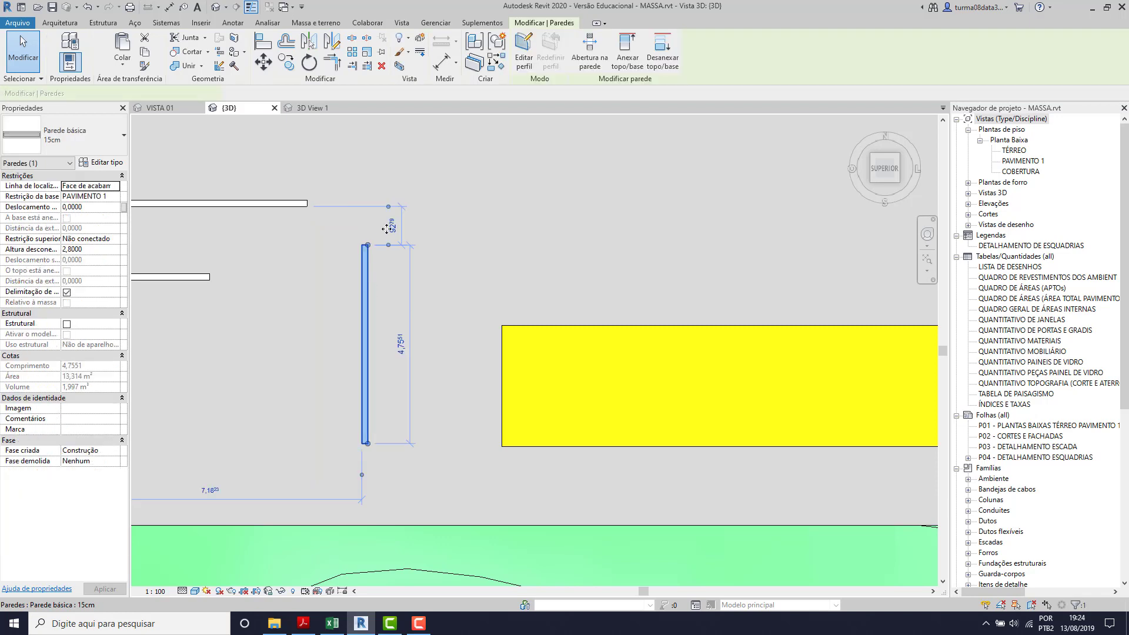
drag(386, 229, 416, 149)
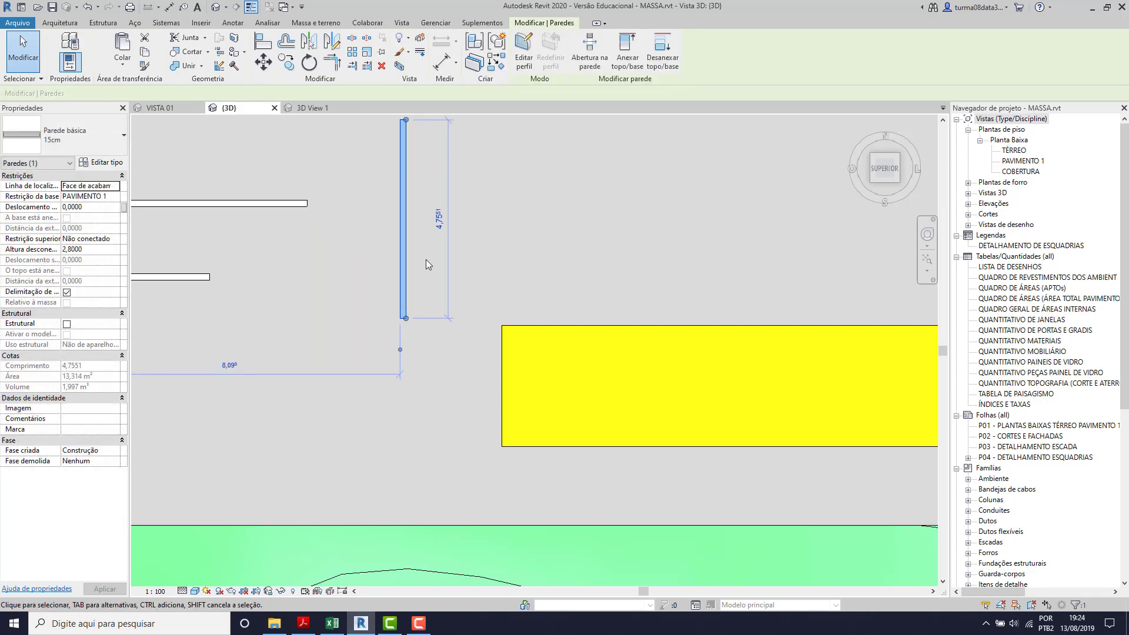
scroll(417, 305, down, 1)
drag(408, 315, 408, 264)
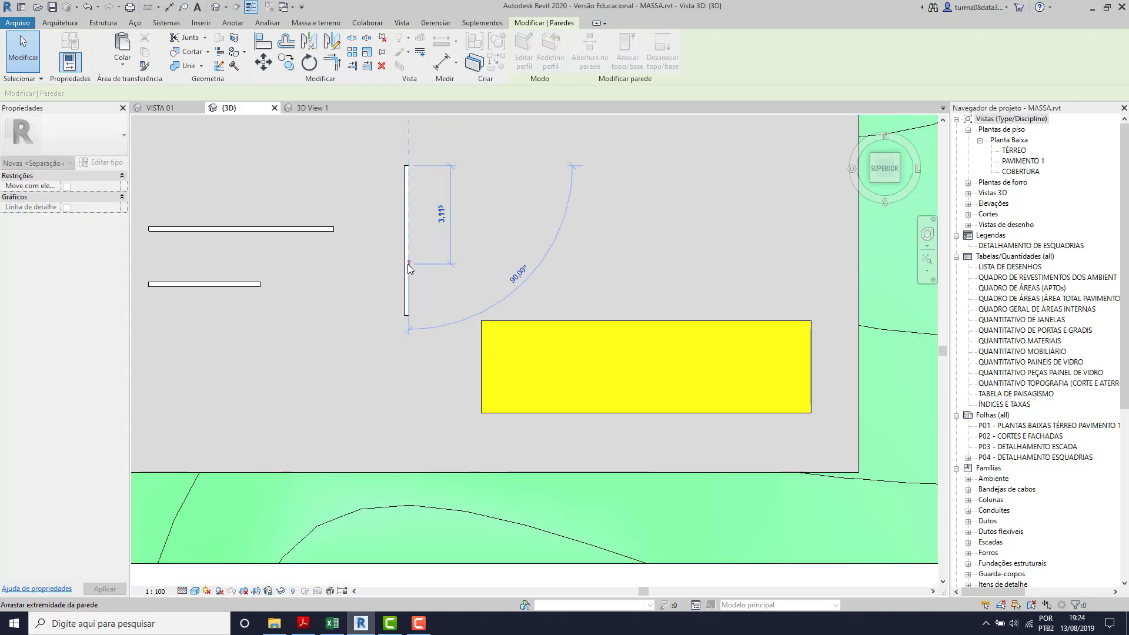
click(482, 221)
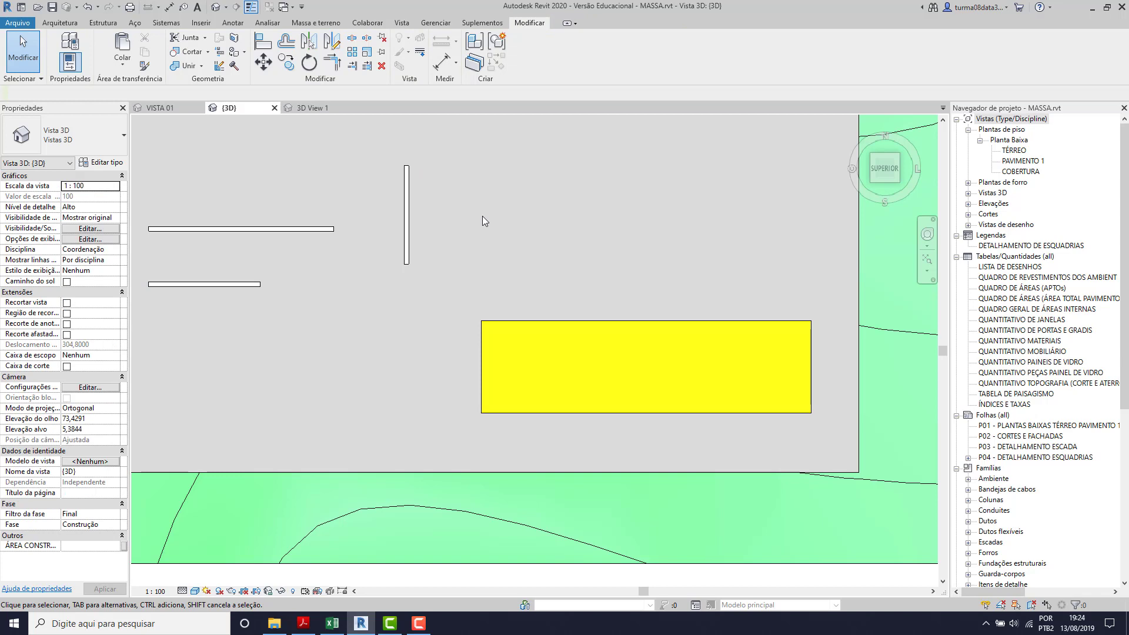
Create a grouped linear array of 5 from the vertical wall, spacing the copies about 1.82 m apart horizontally
click(354, 54)
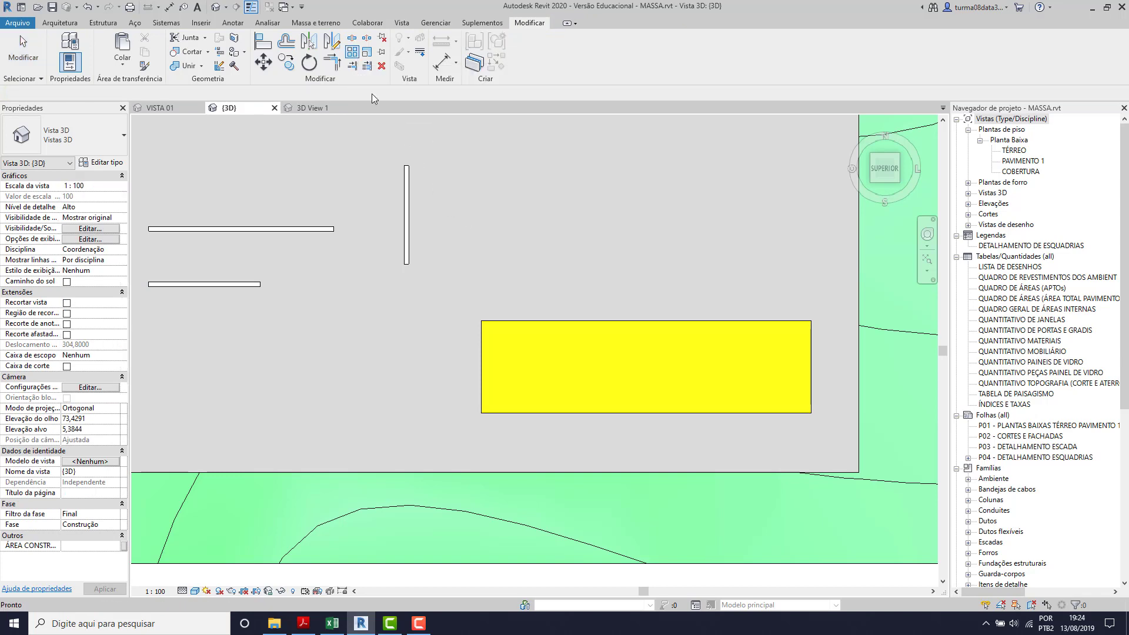
right_click(409, 190)
click(450, 196)
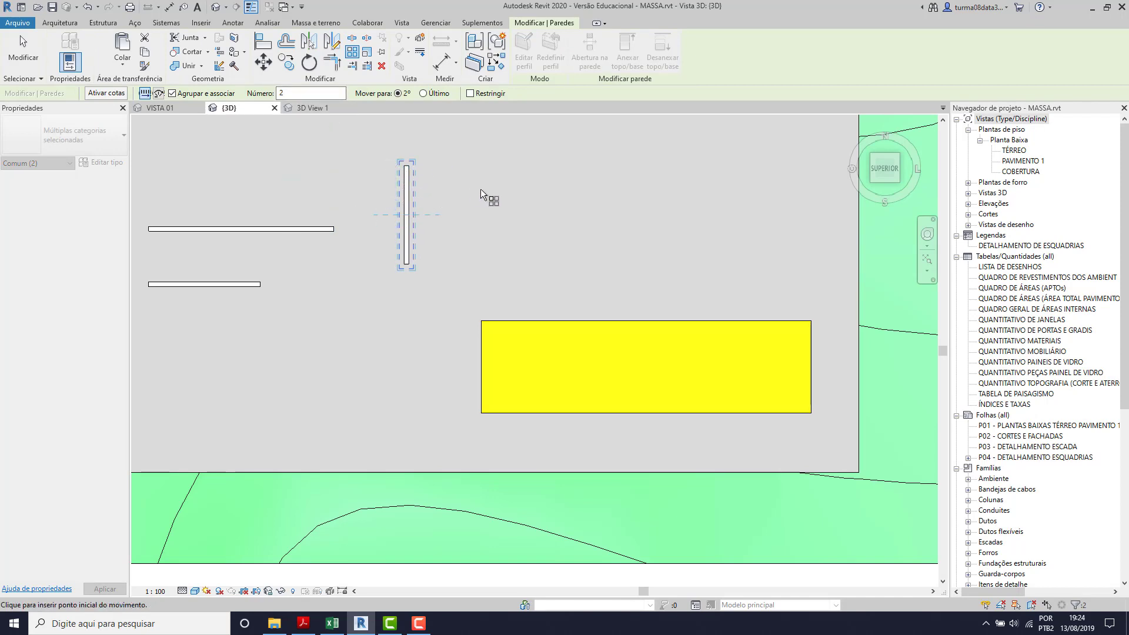
double_click(280, 93)
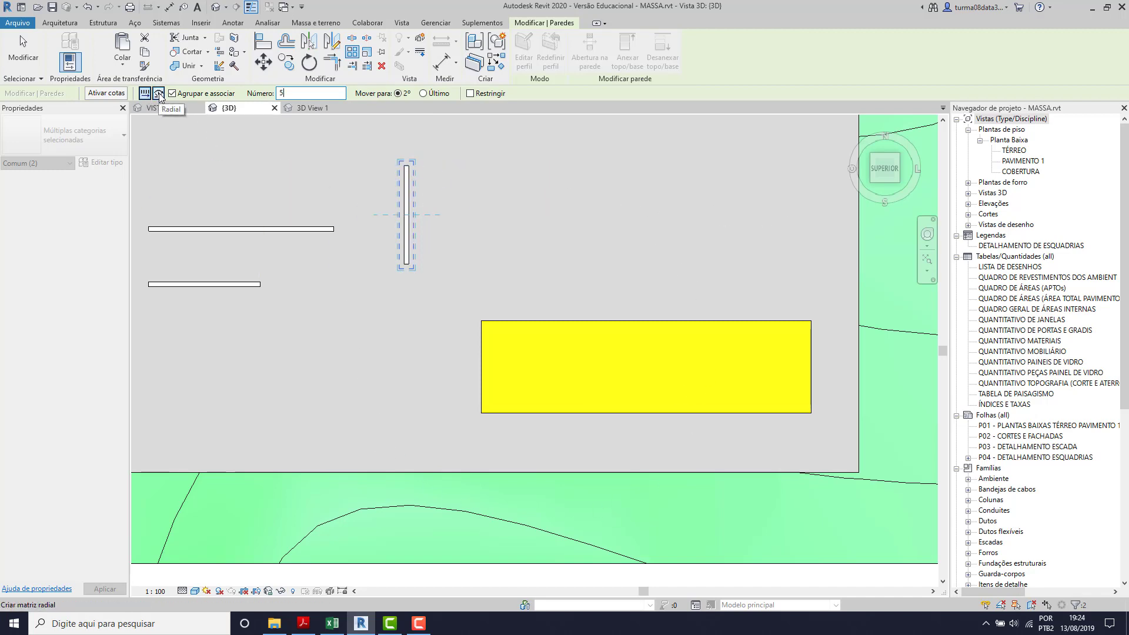
click(409, 202)
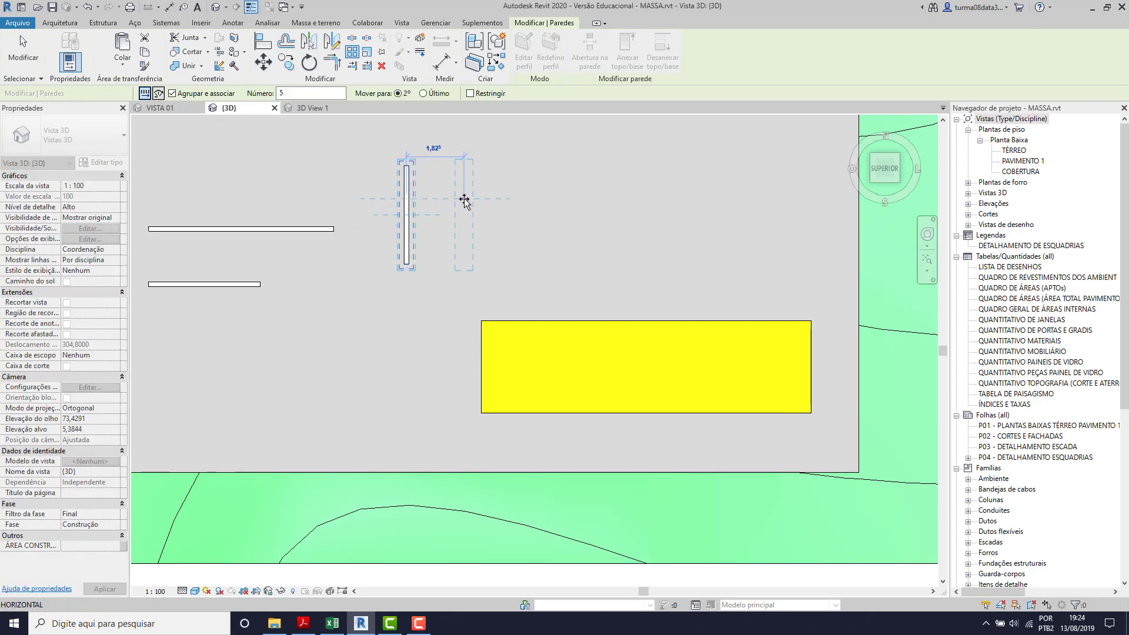
click(463, 202)
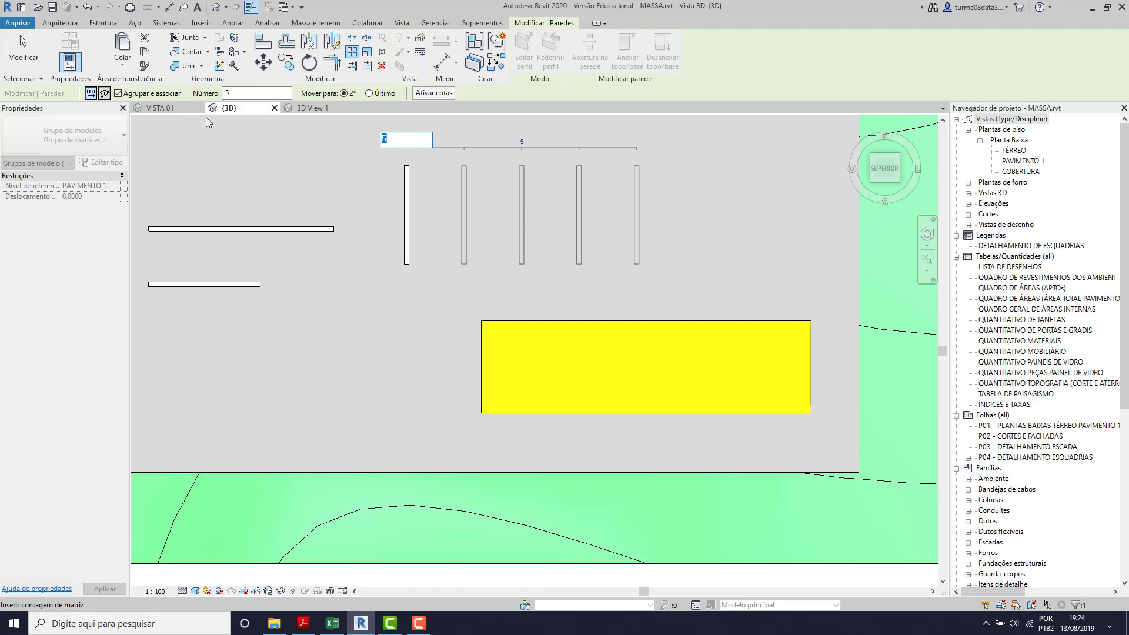
click(24, 59)
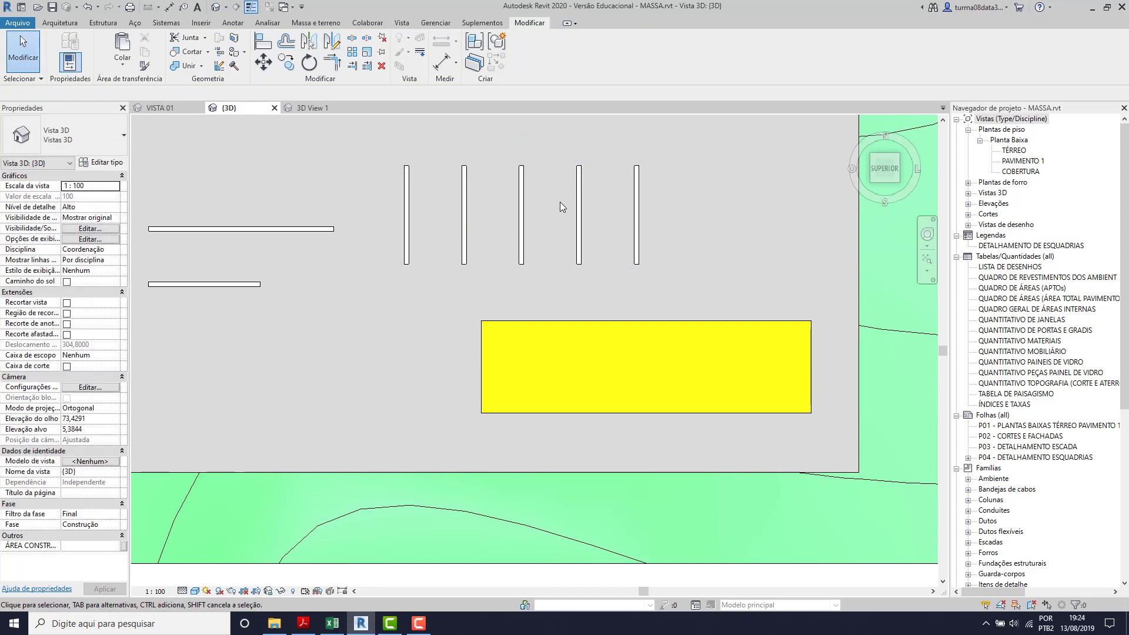
Change the vertical wall array's item count to 7, and reduce it to 2
click(523, 182)
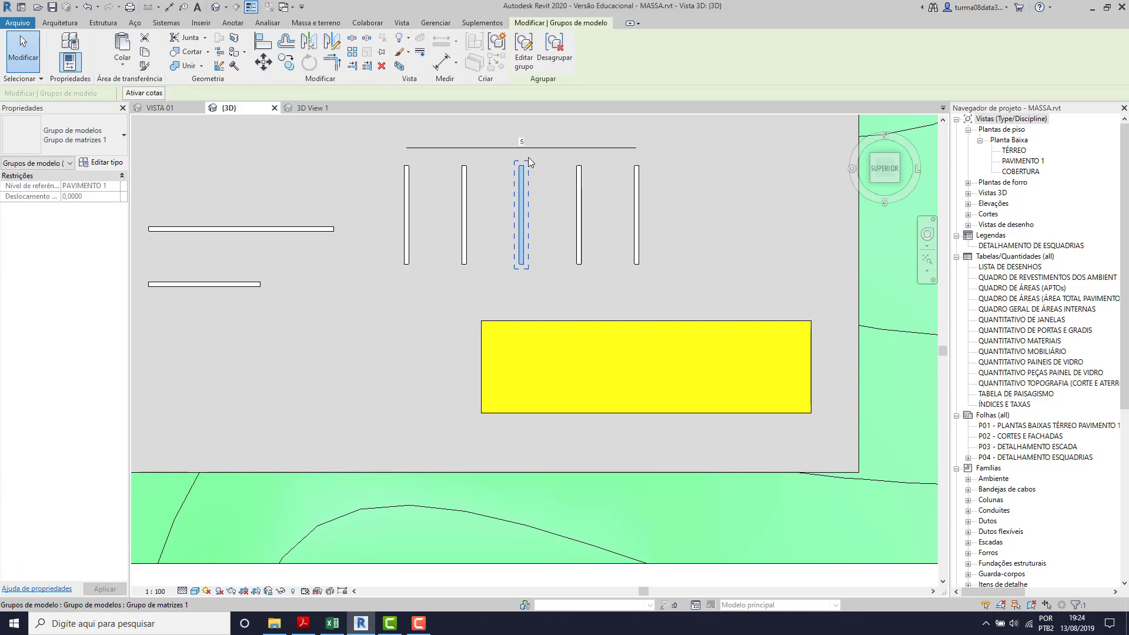
click(522, 144)
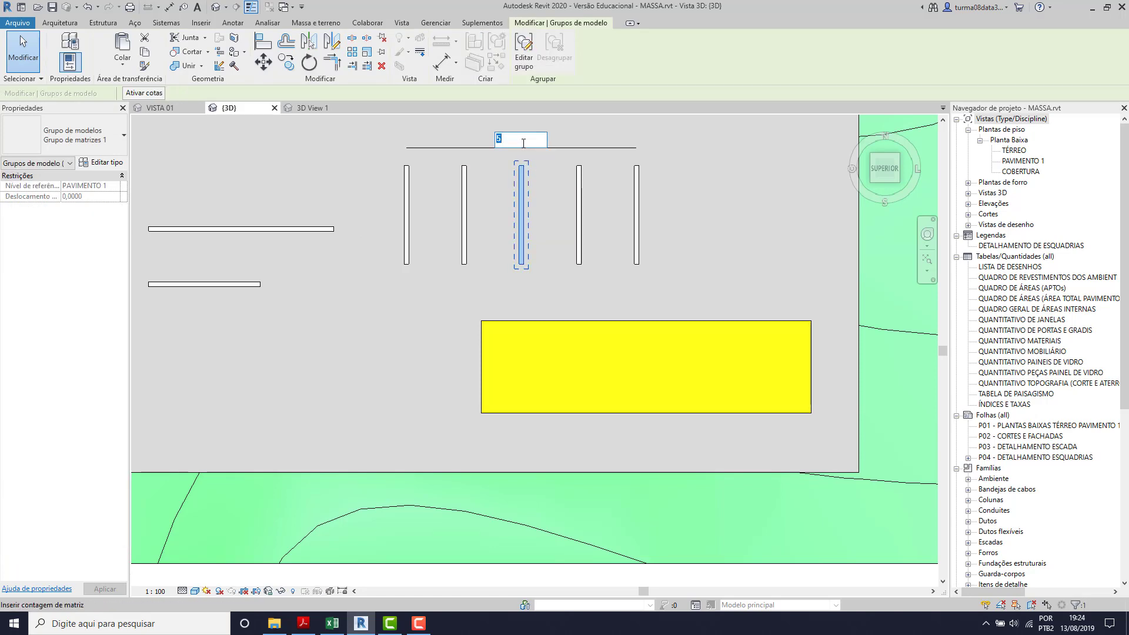
text(7)
key(Return)
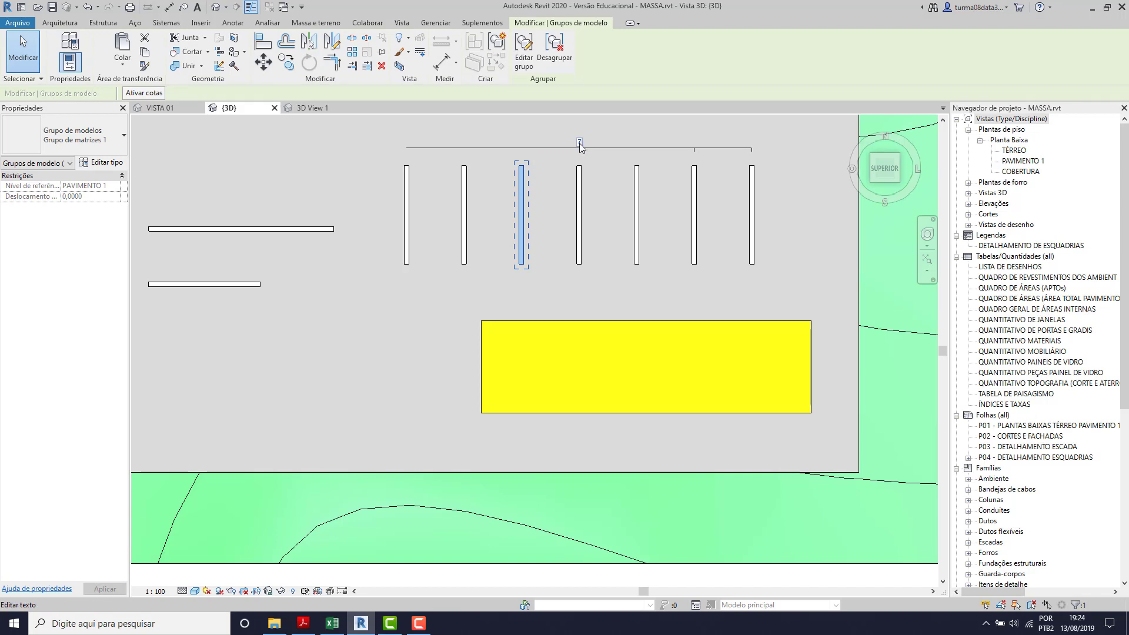
click(580, 143)
key(Return)
click(526, 265)
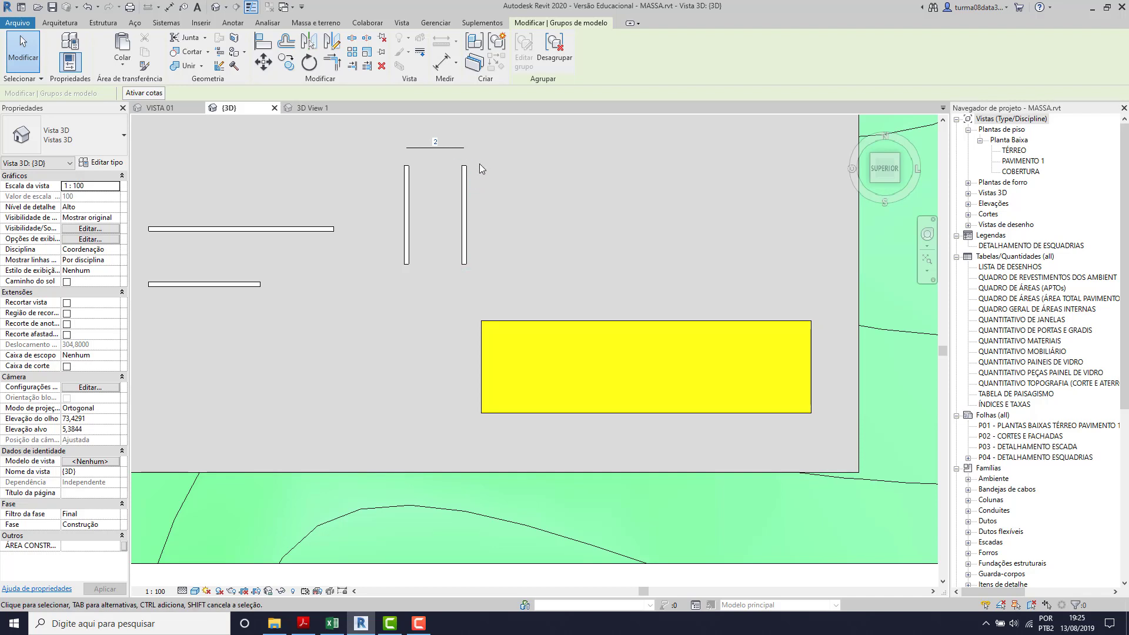
scroll(544, 212, down, 2)
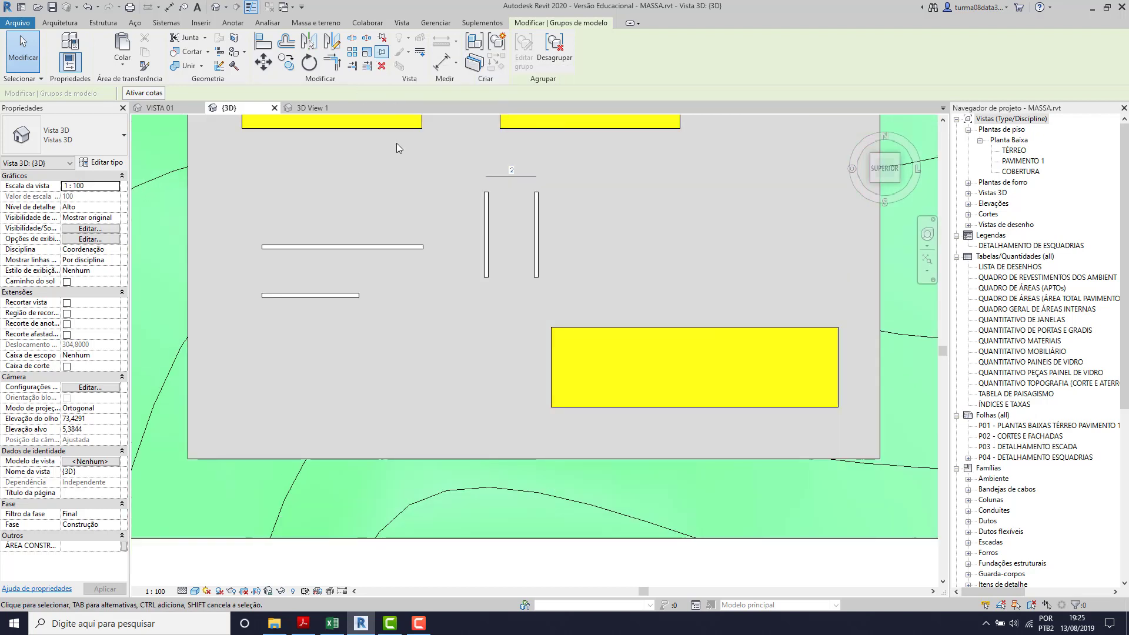
click(157, 591)
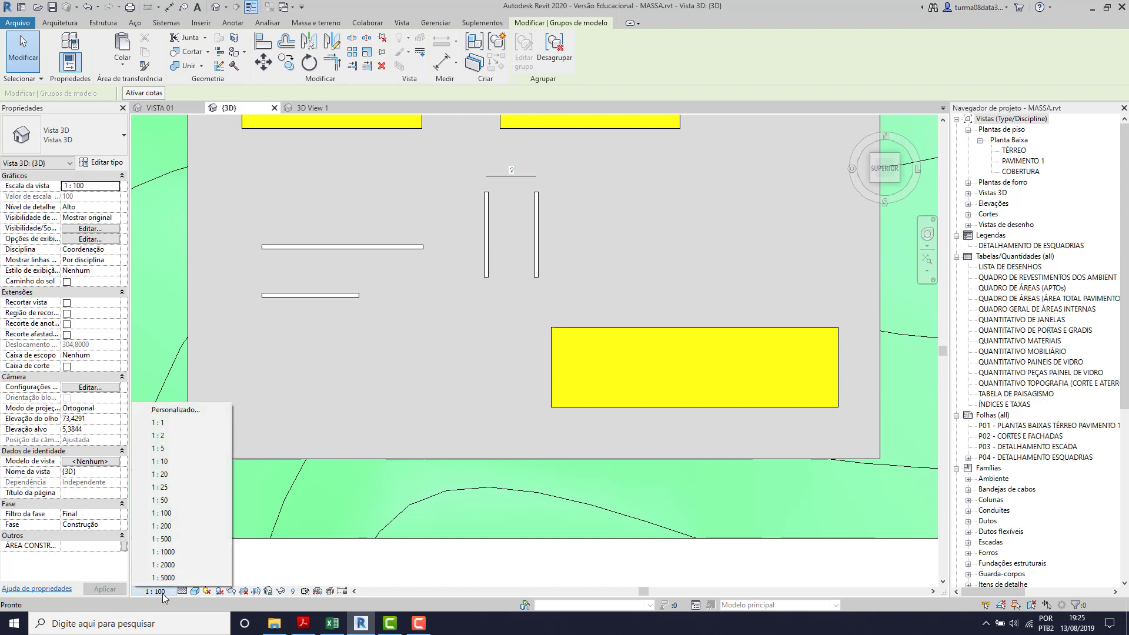
click(348, 167)
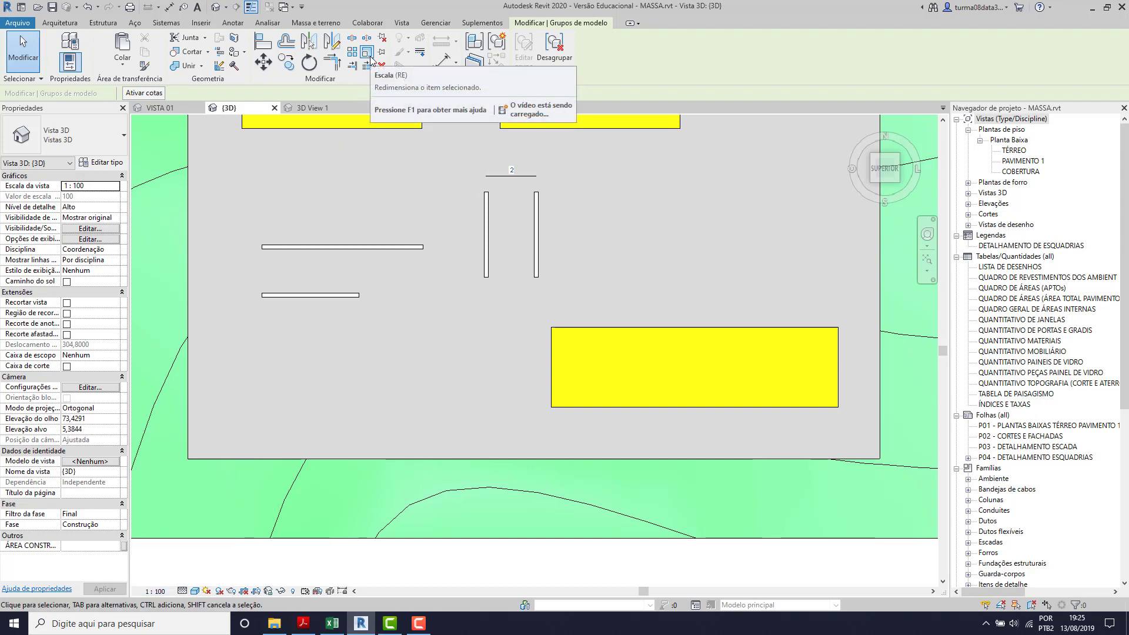
Delete both remaining vertical walls of the array
click(537, 234)
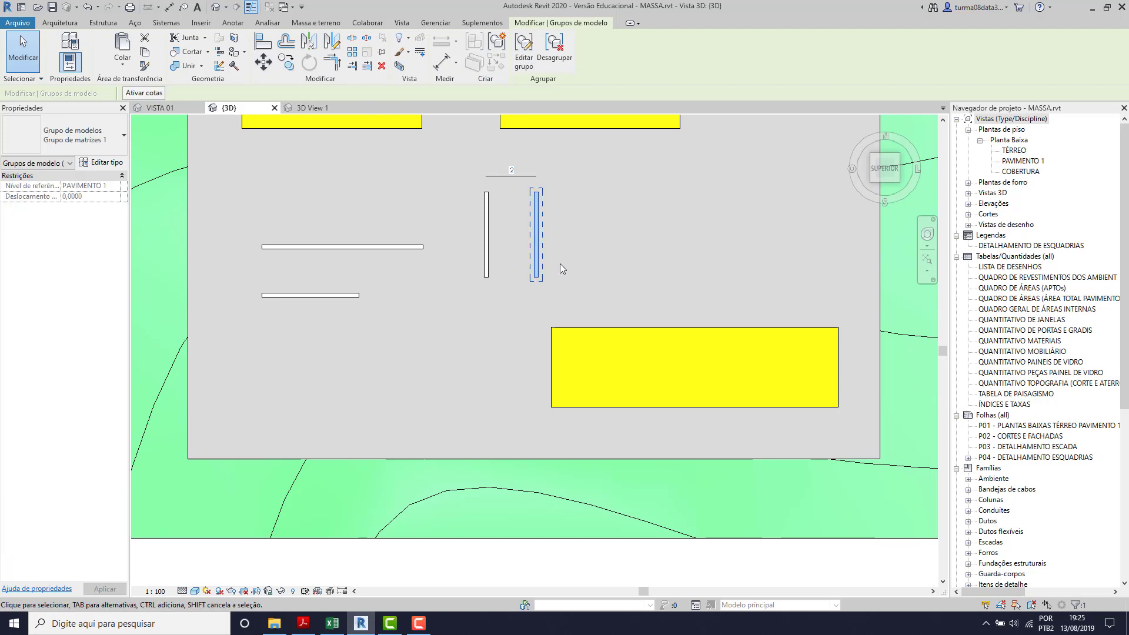
key(Delete)
click(485, 222)
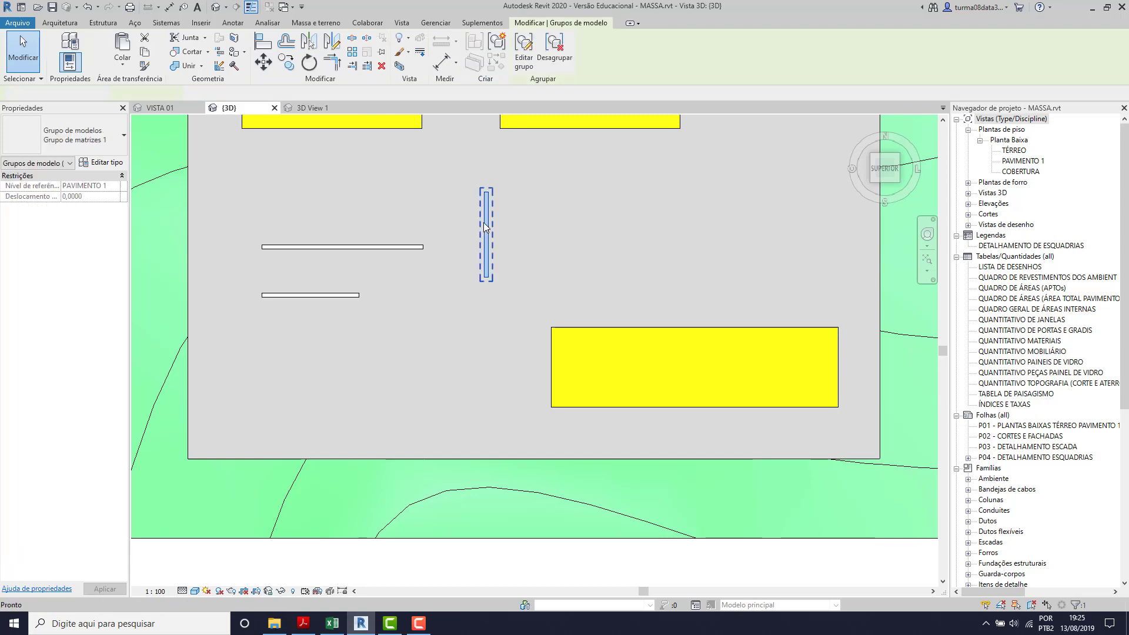
key(Delete)
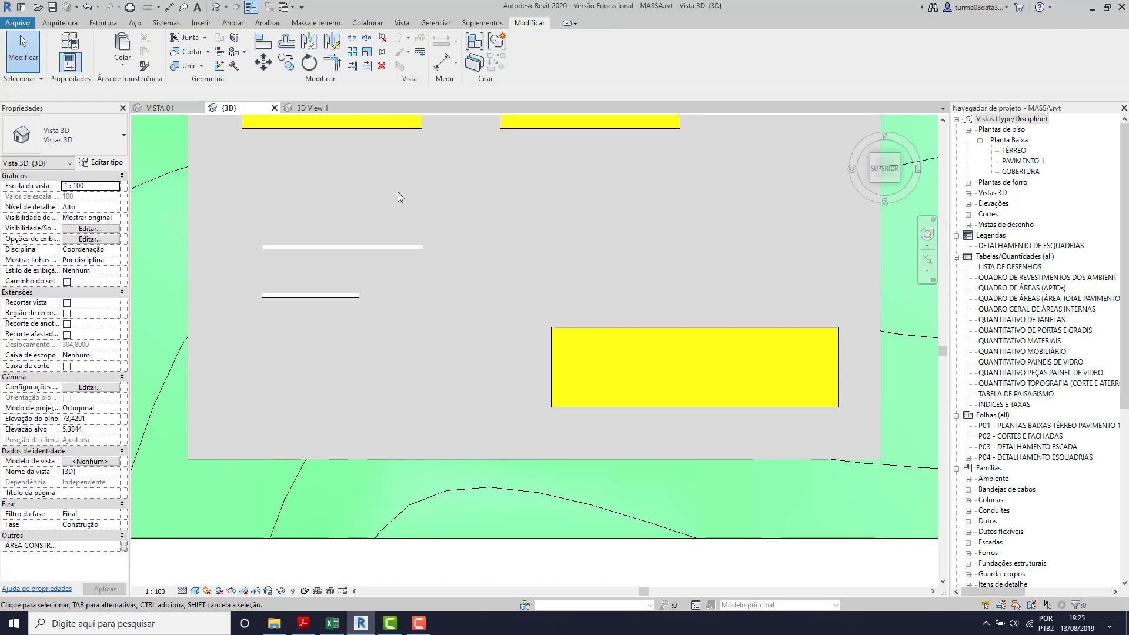
scroll(319, 175, up, 3)
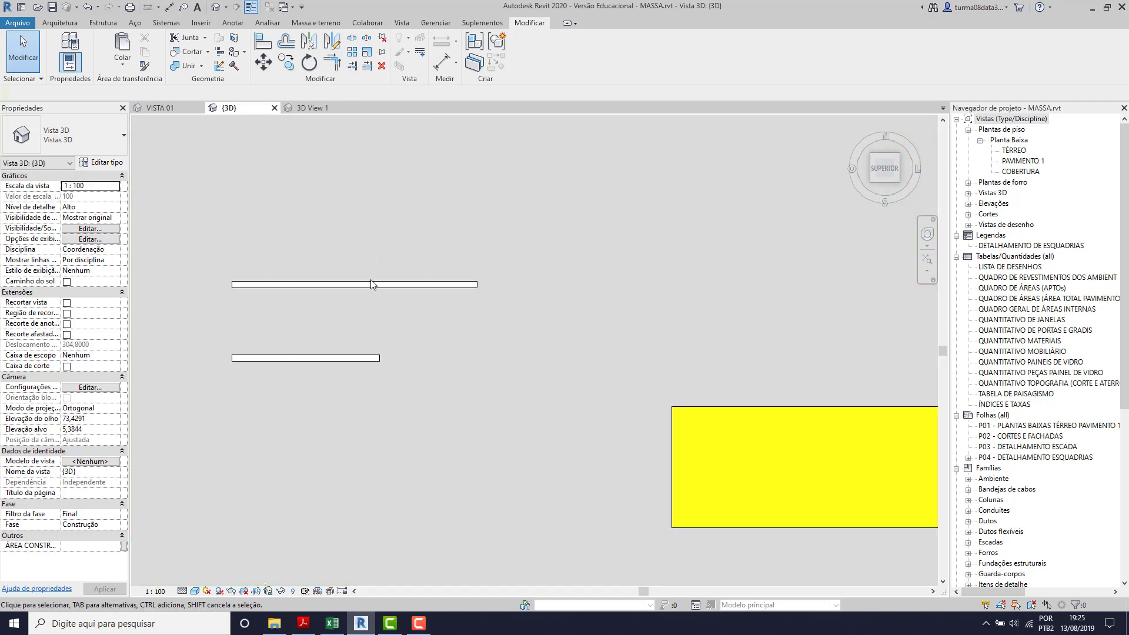
click(366, 56)
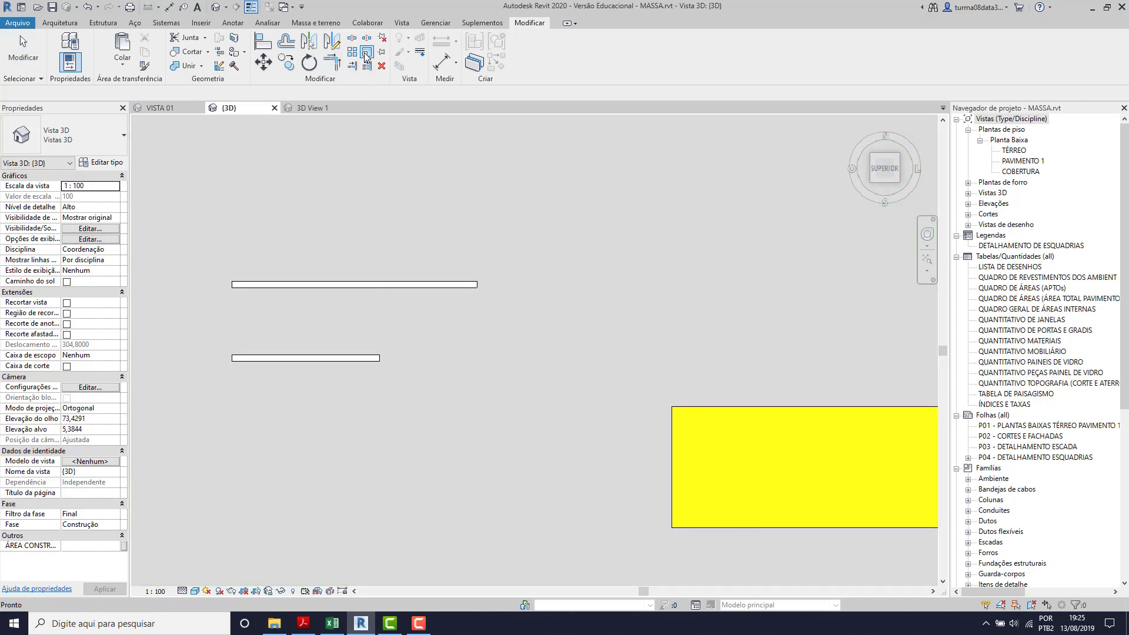
click(312, 359)
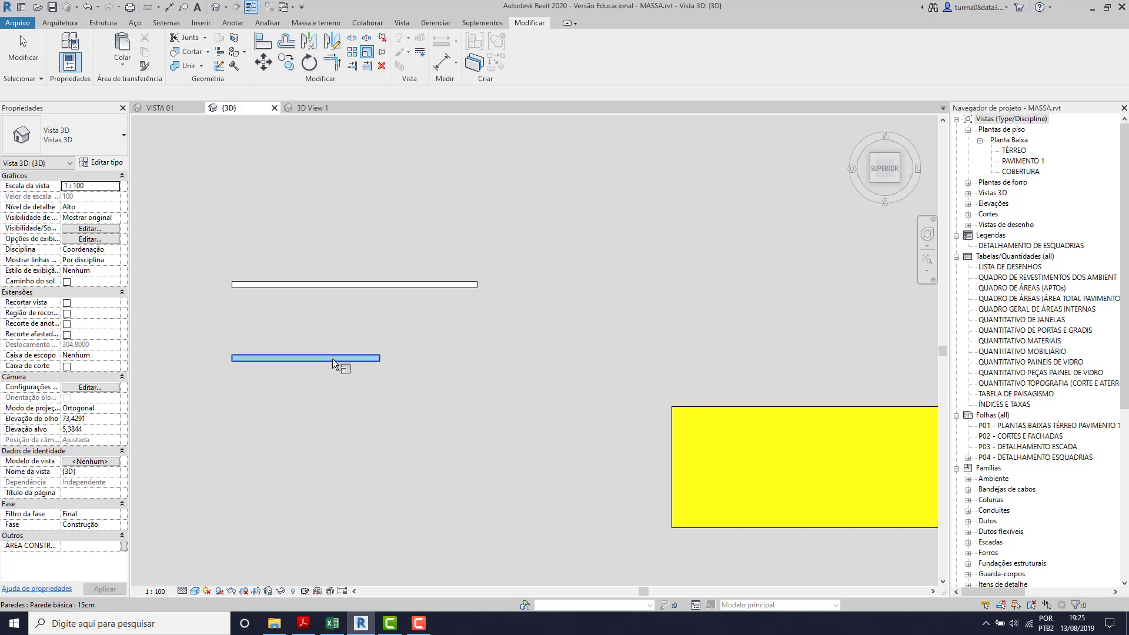
scroll(354, 333, down, 3)
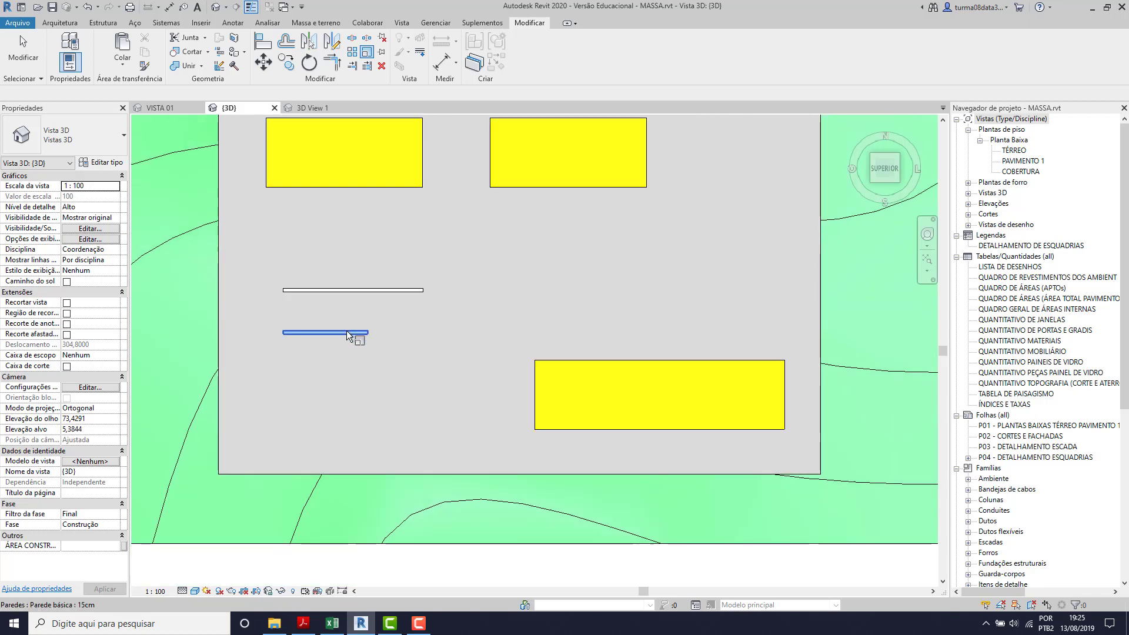
right_click(346, 335)
click(376, 340)
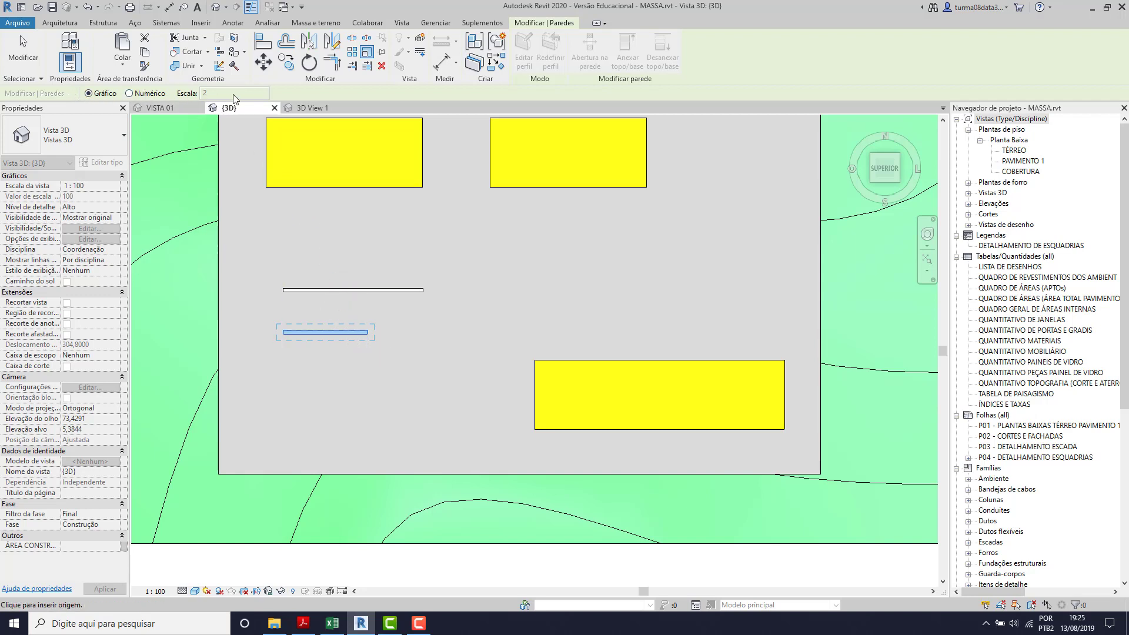
click(326, 268)
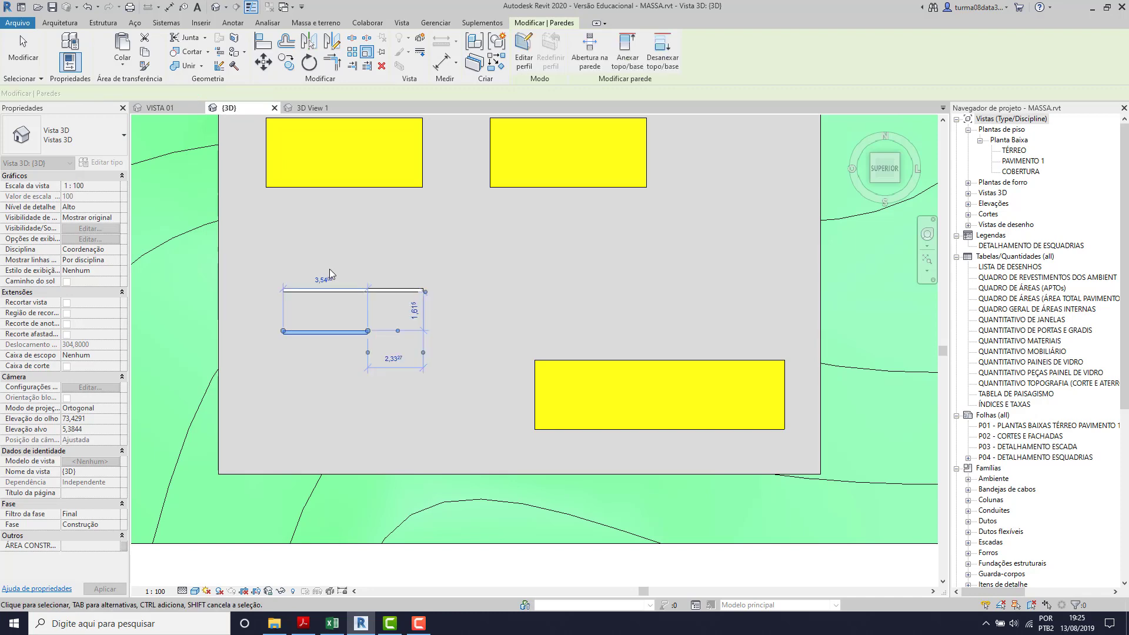
key(Escape)
key(Escape)
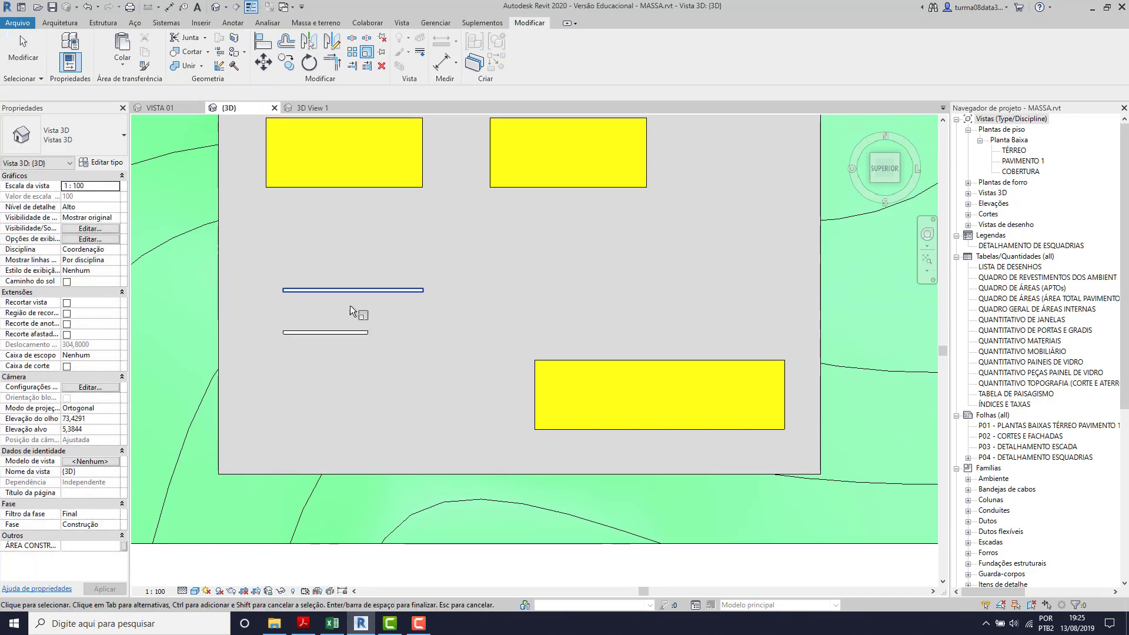
Scale the lower horizontal wall numerically by a factor of 1, with the origin just above it
right_click(333, 332)
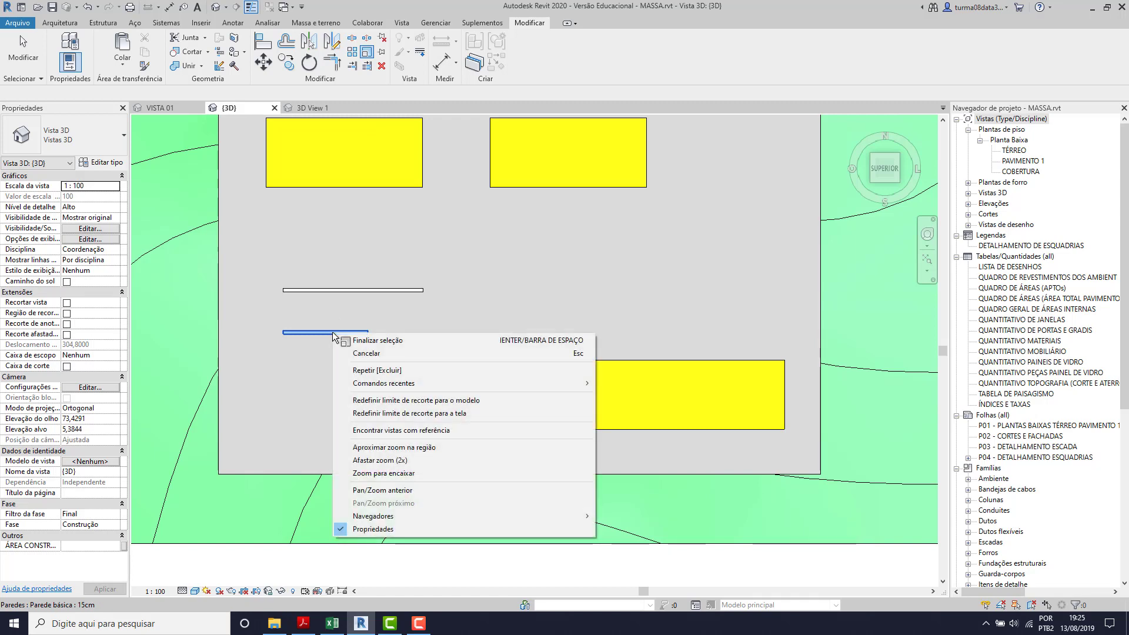
click(371, 341)
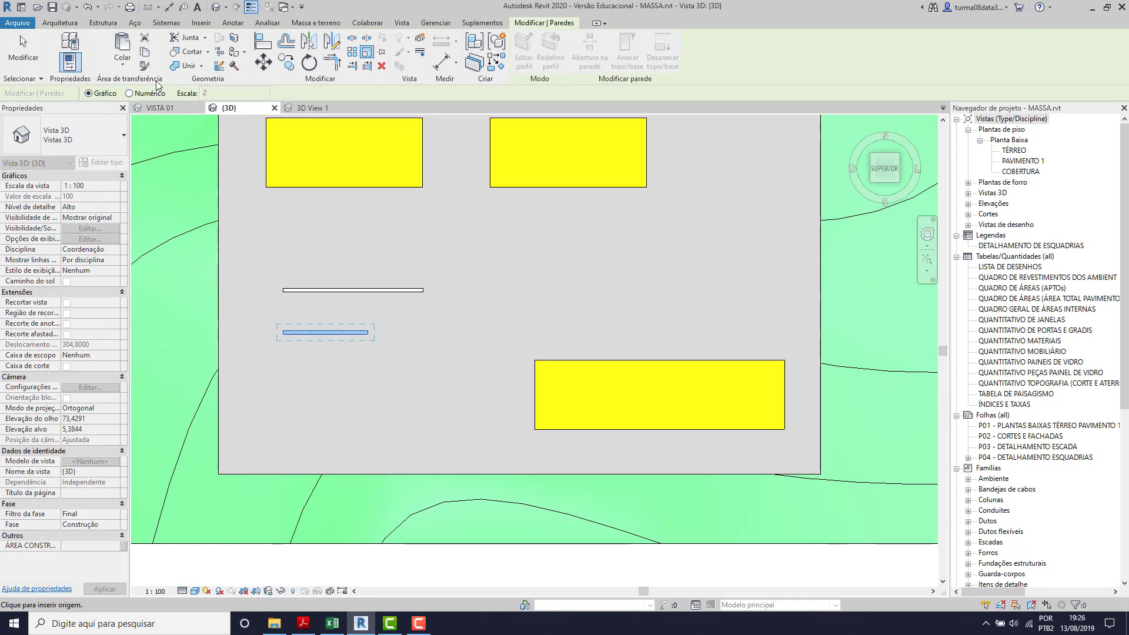
click(129, 93)
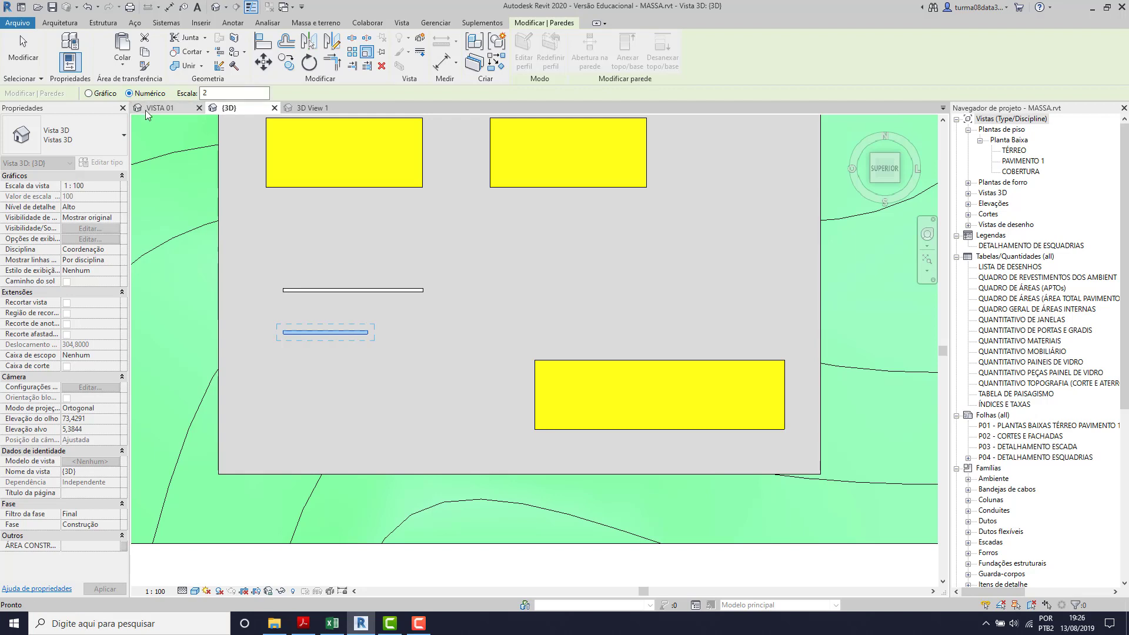
scroll(252, 227, up, 2)
double_click(200, 94)
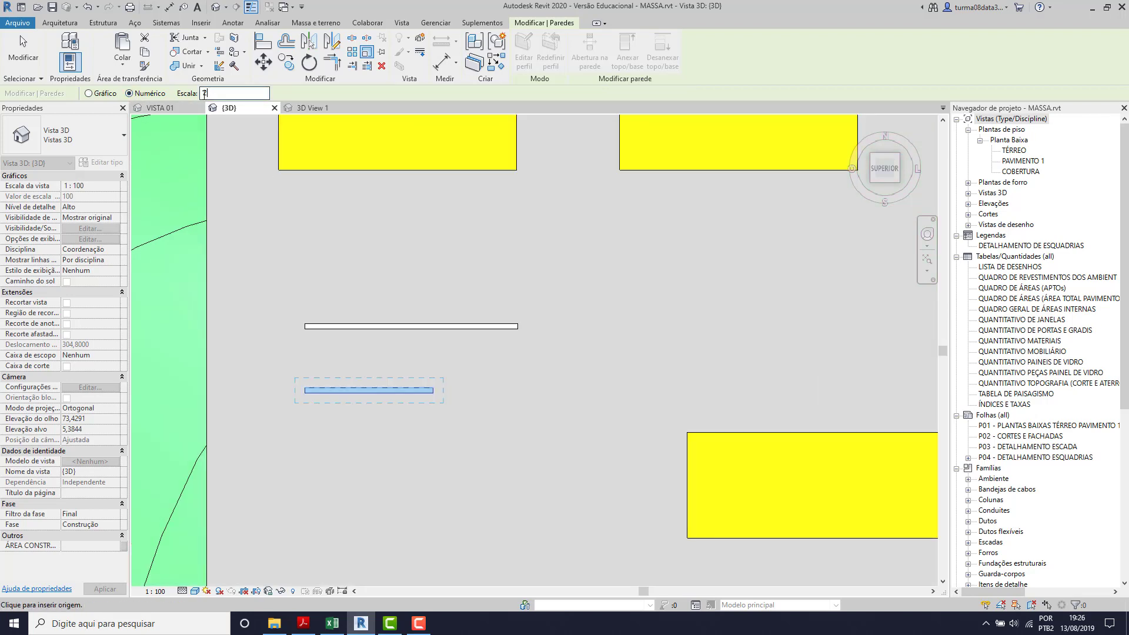
text(1)
click(317, 348)
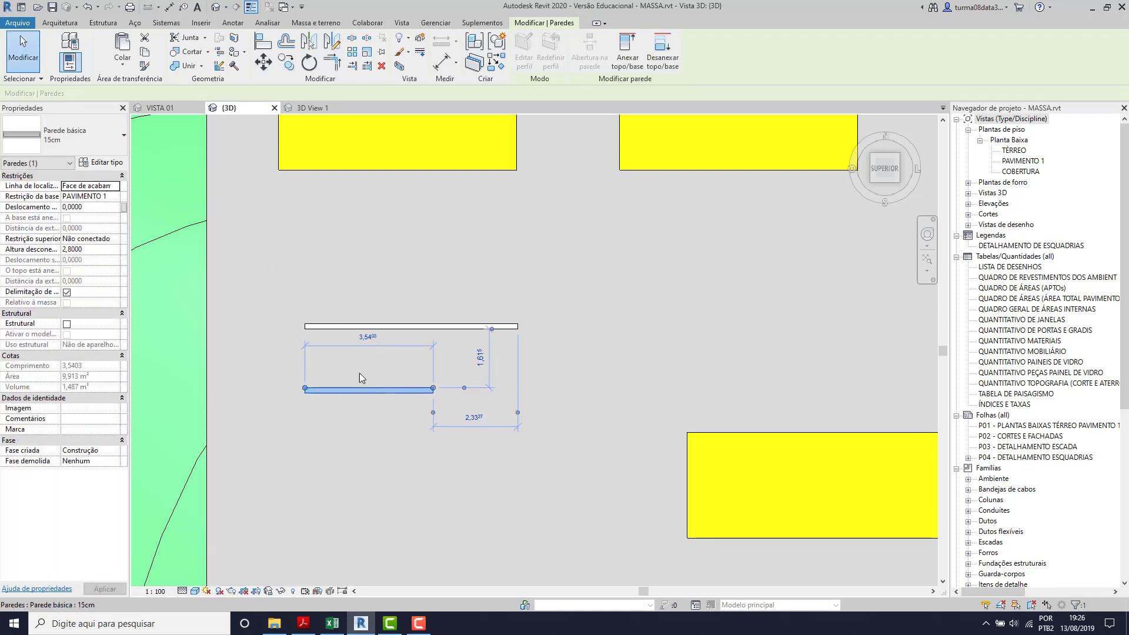
Scale the lower horizontal wall numerically by a factor of 2 and move it to about 1.17 m below the upper wall
key(r)
key(e)
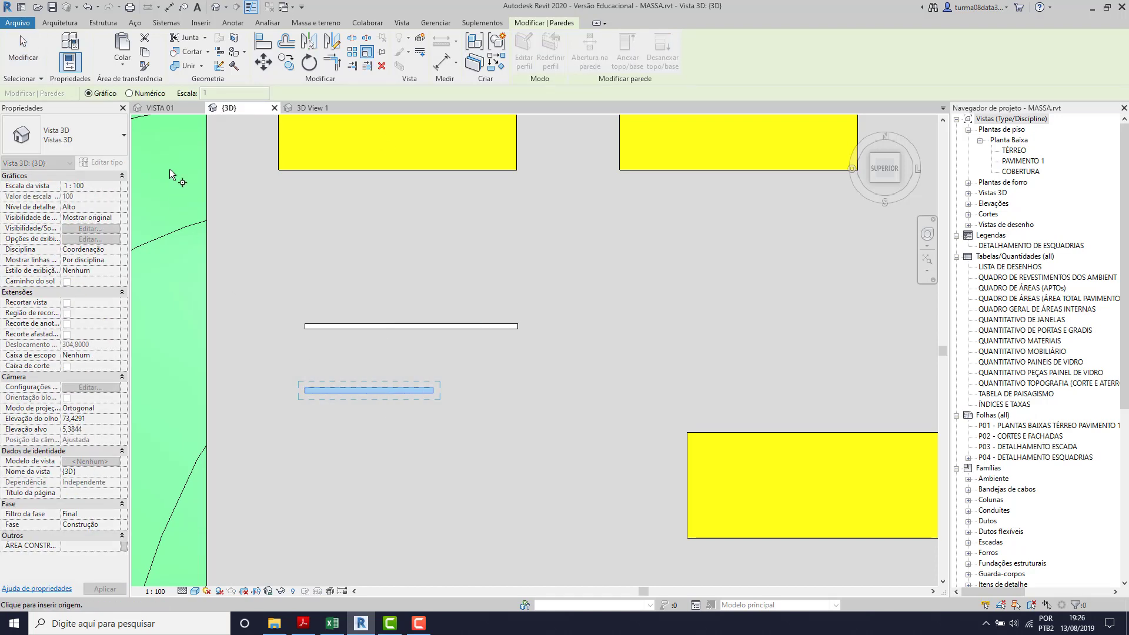
click(140, 94)
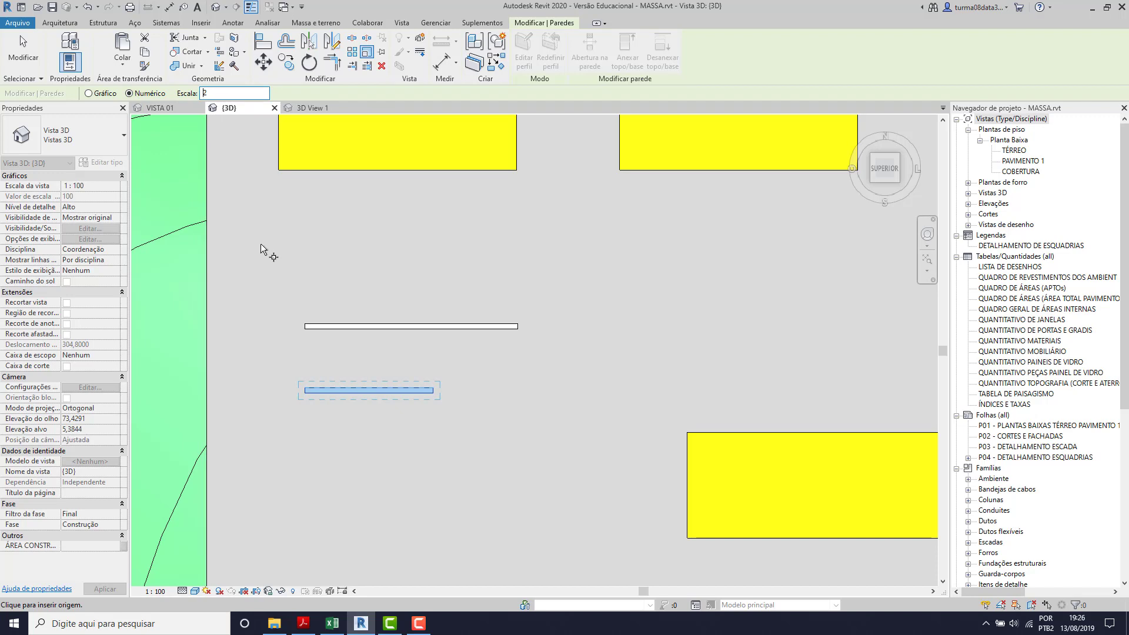
click(369, 421)
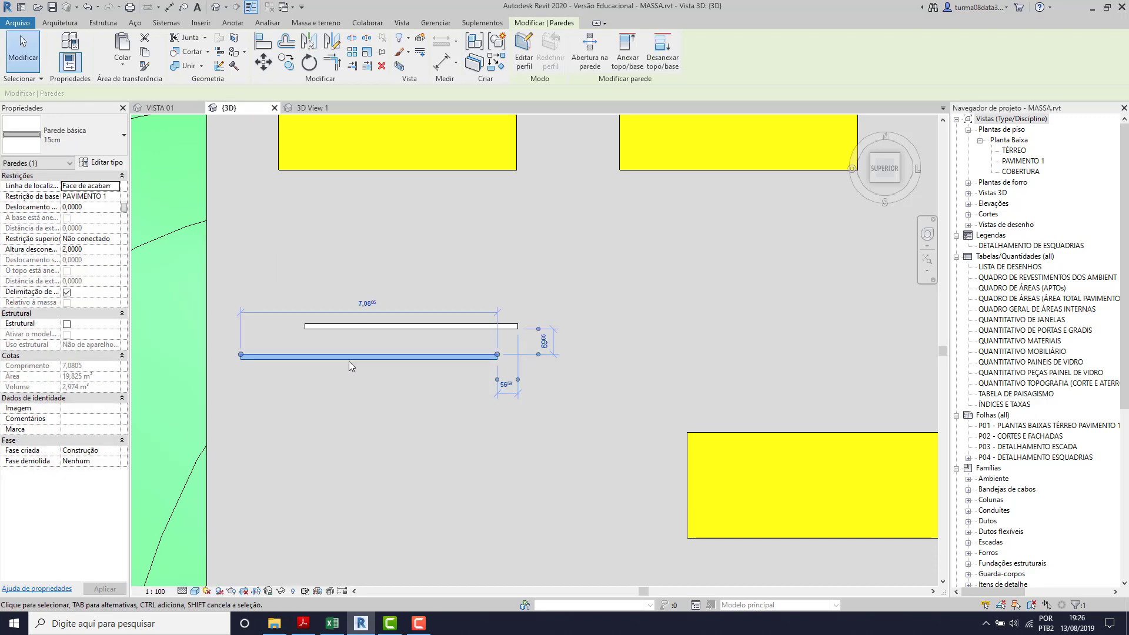
drag(396, 365, 455, 375)
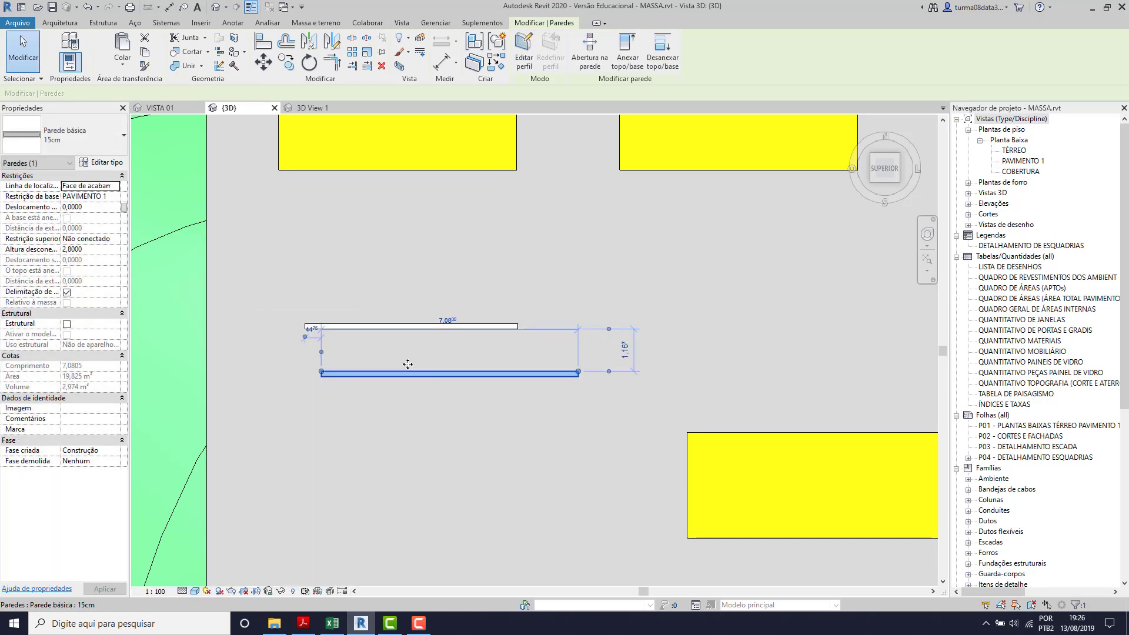
click(367, 52)
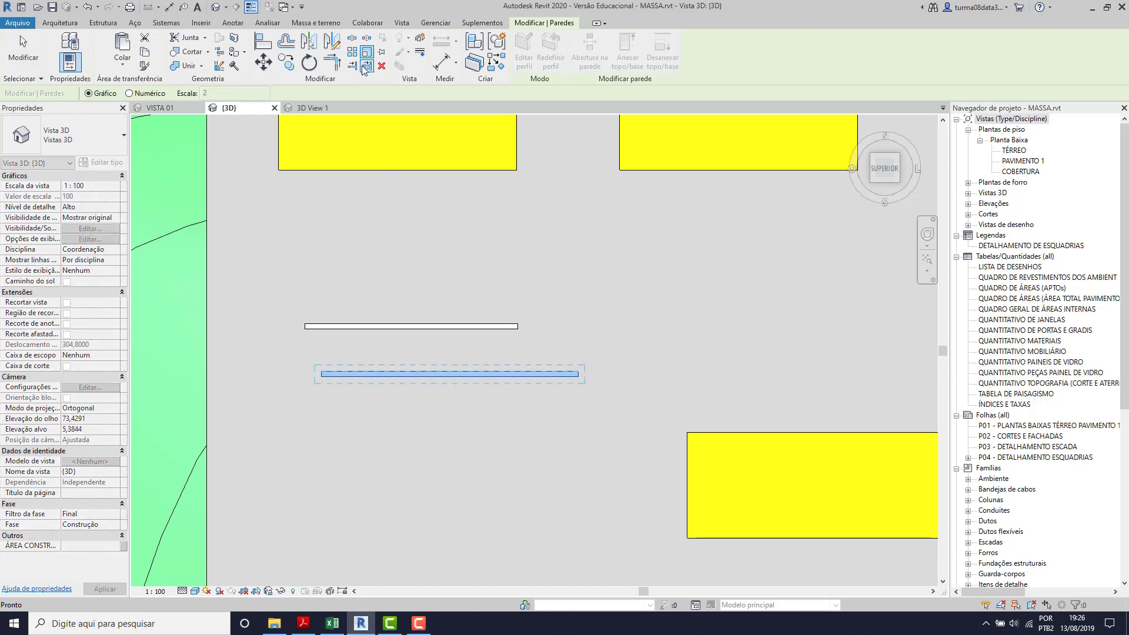
click(129, 93)
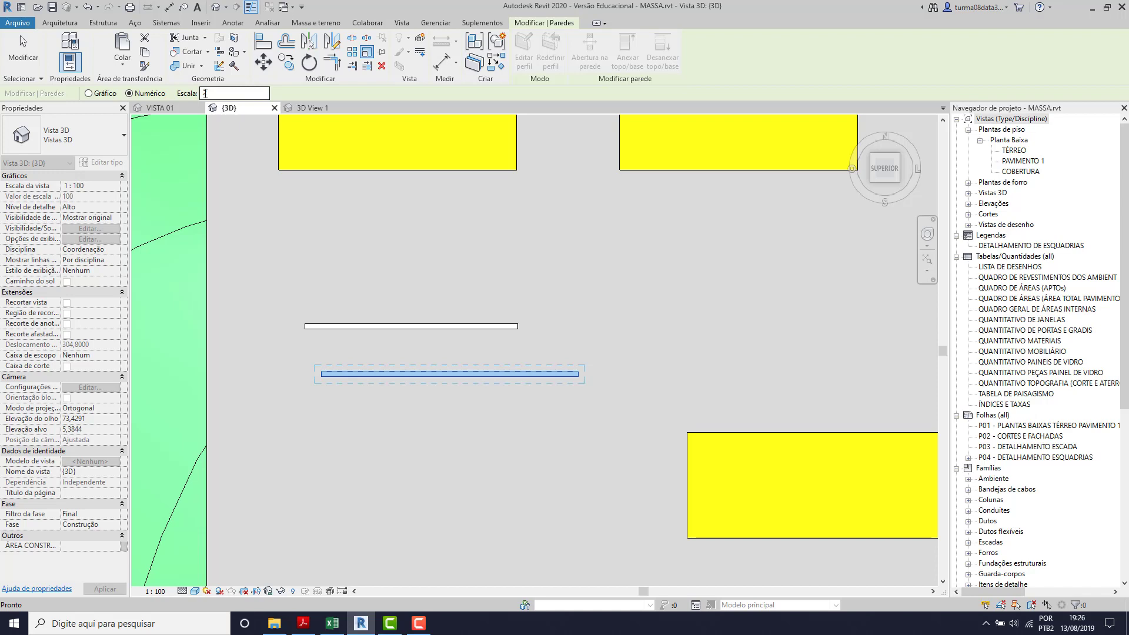
scroll(325, 383, up, 6)
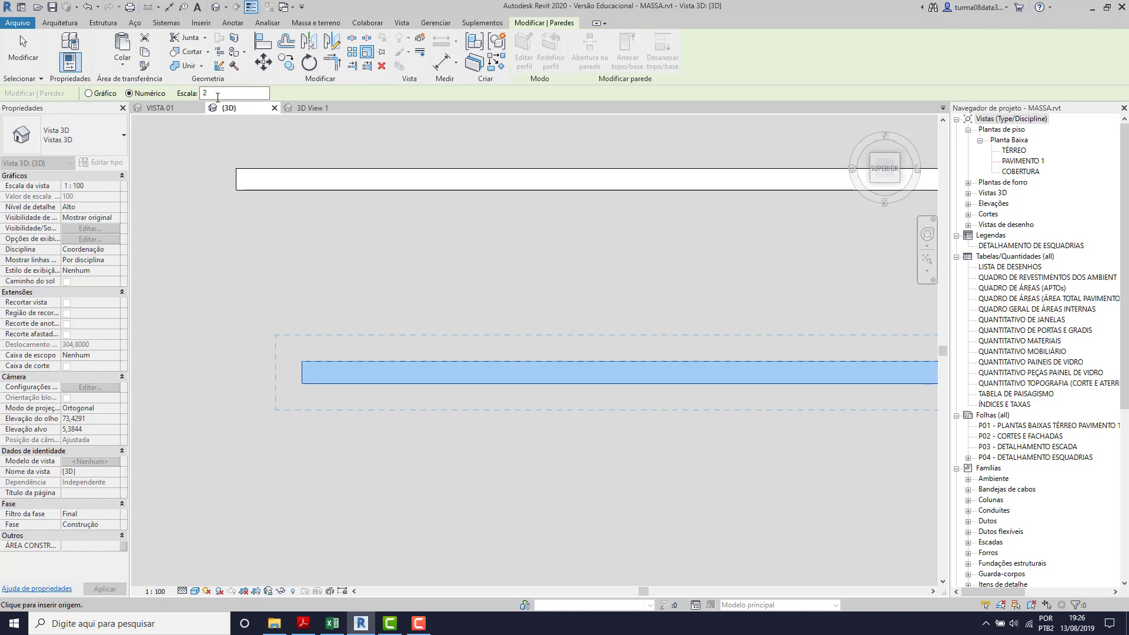
drag(211, 92, 203, 93)
scroll(276, 322, down, 2)
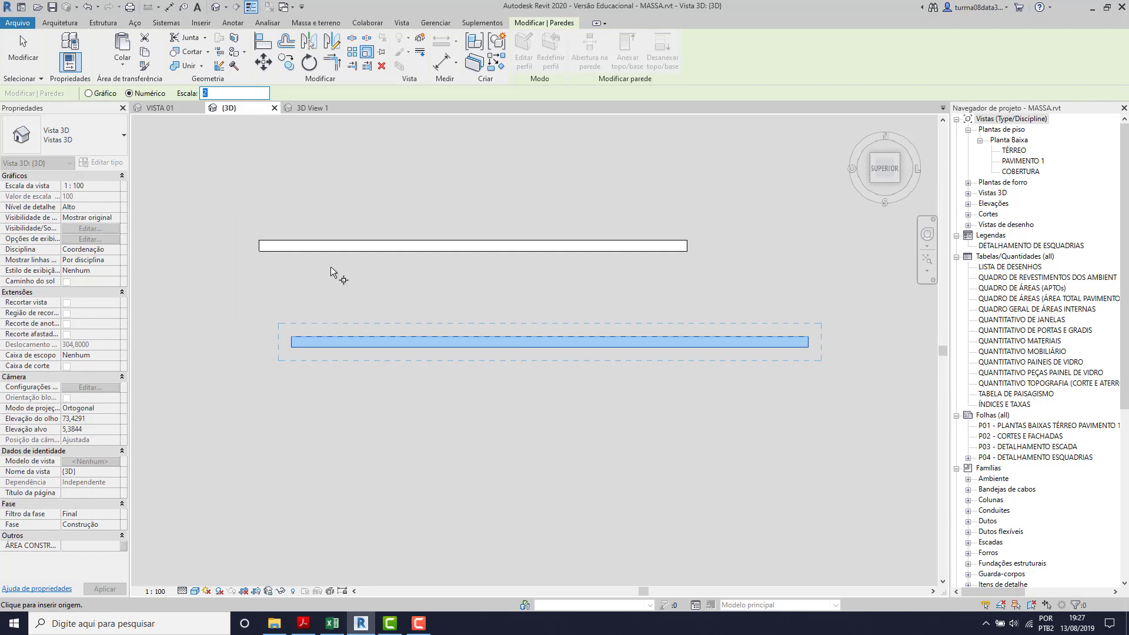
scroll(331, 295, down, 1)
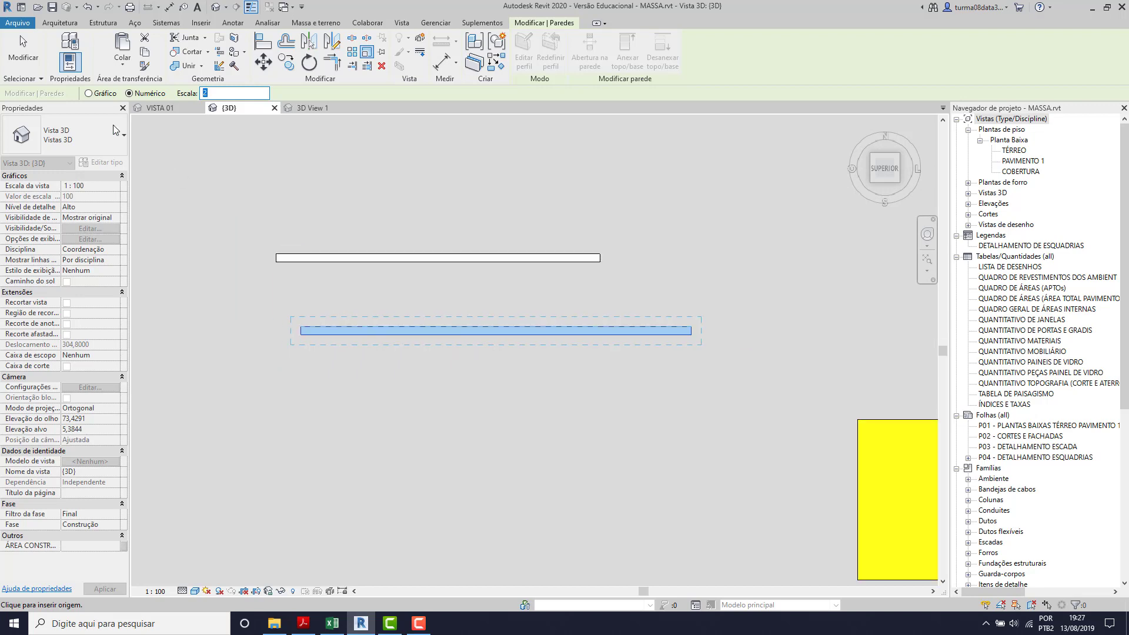
click(23, 50)
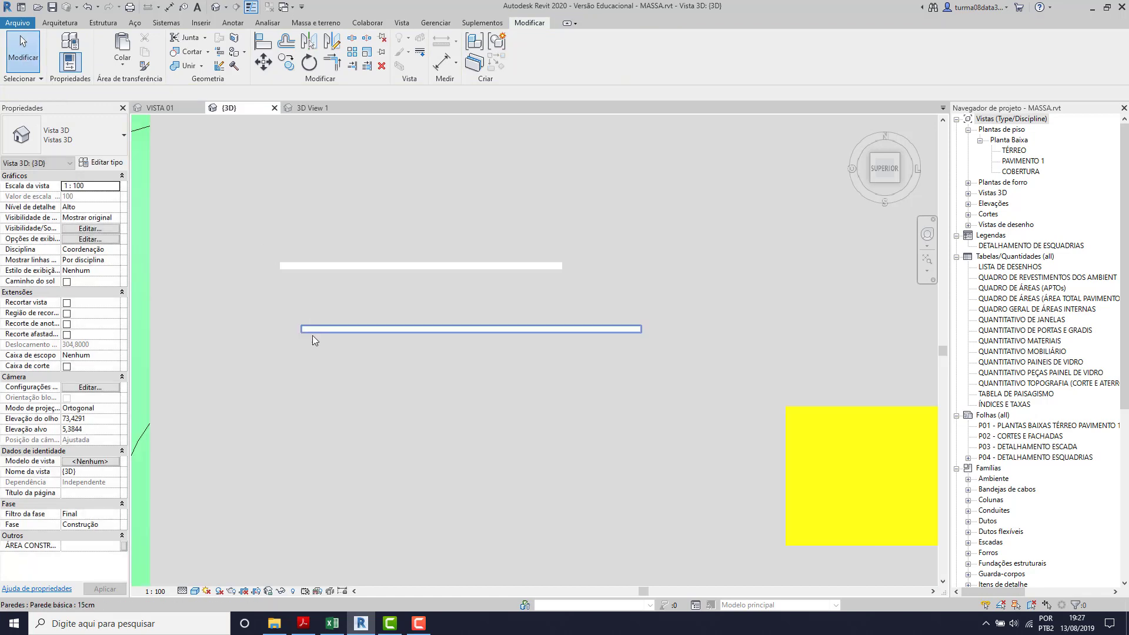
Try to start the Scale tool on the upper-right yellow mass
scroll(321, 353, down, 3)
scroll(472, 231, up, 3)
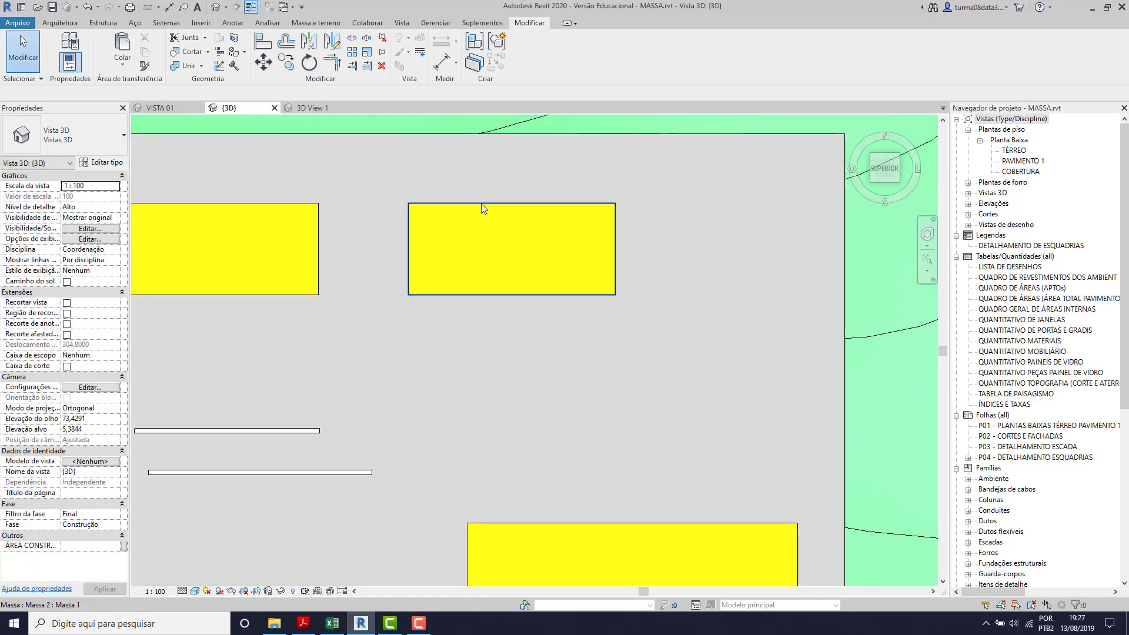
click(481, 204)
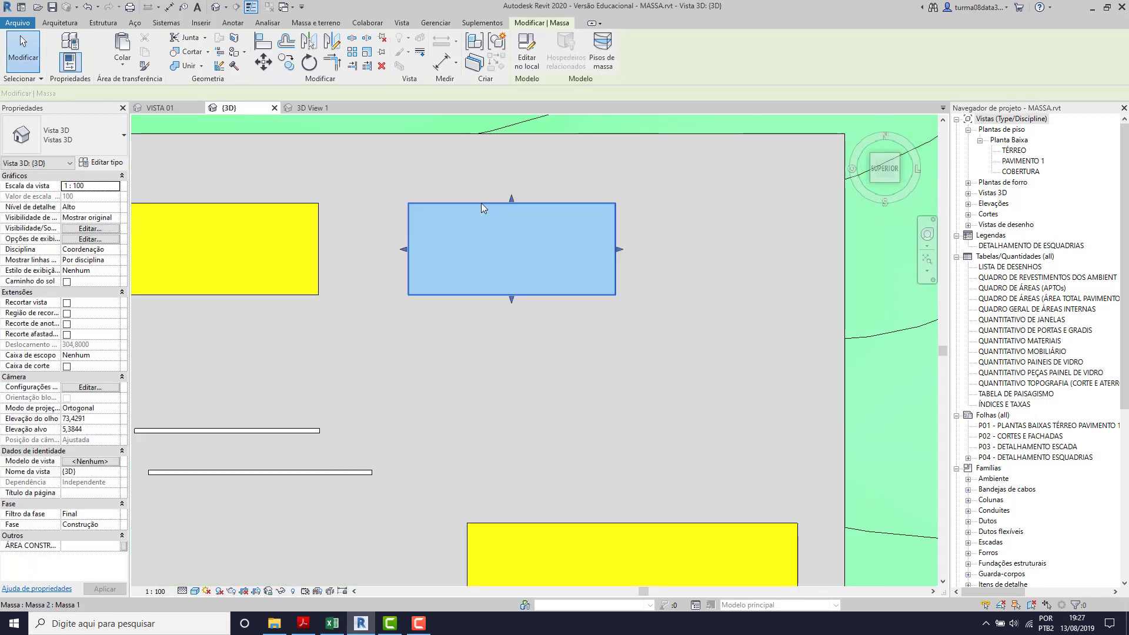
click(353, 223)
key(r)
key(e)
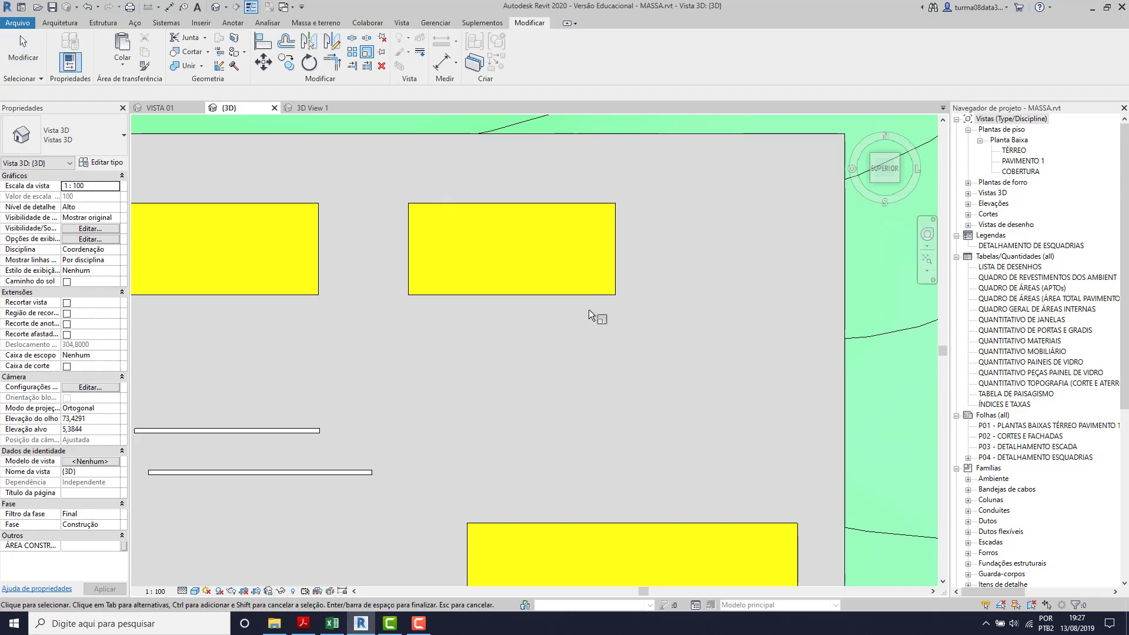
scroll(586, 313, down, 2)
shift+middle_drag(555, 367, 598, 182)
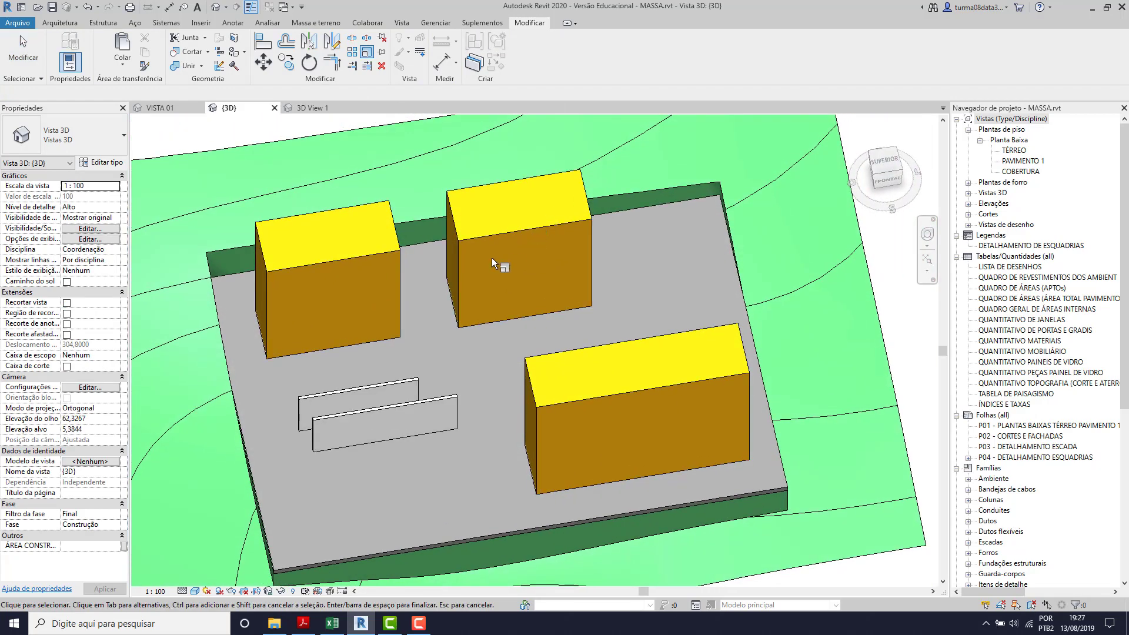
key(Escape)
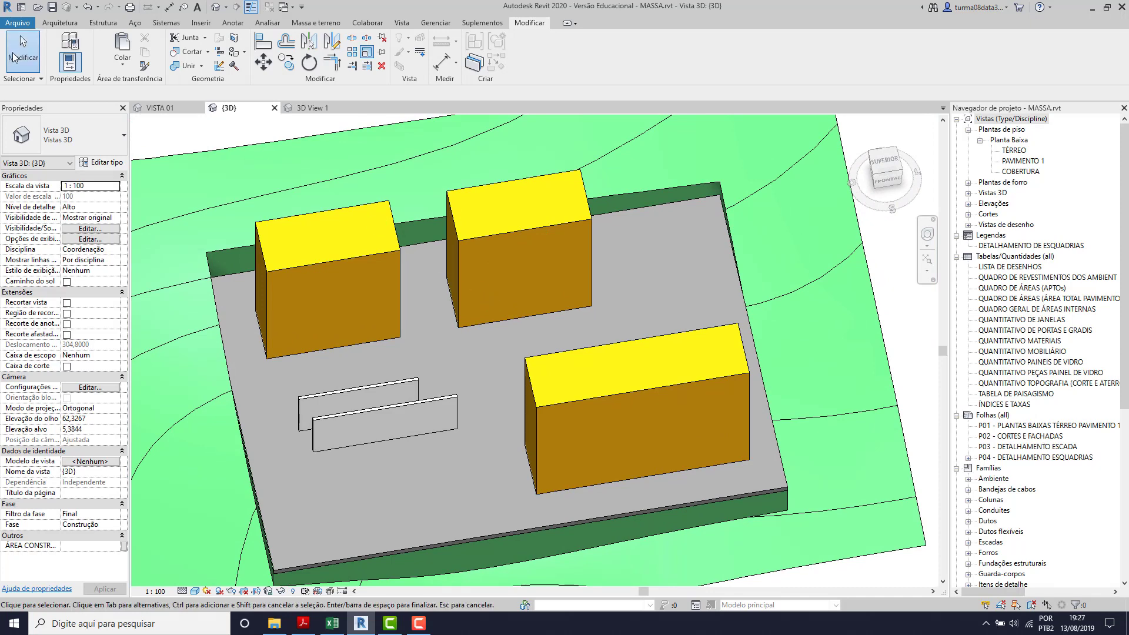
Open the upper-right mass for in-place editing and select its front top edge
scroll(491, 227, up, 1)
click(501, 241)
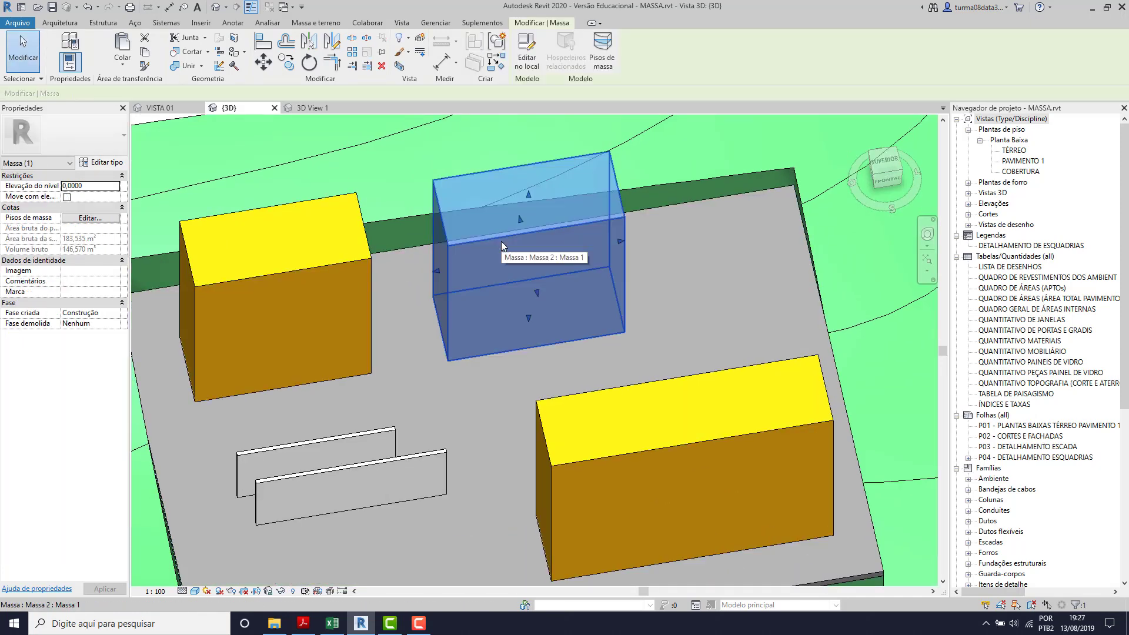
scroll(500, 212, up, 2)
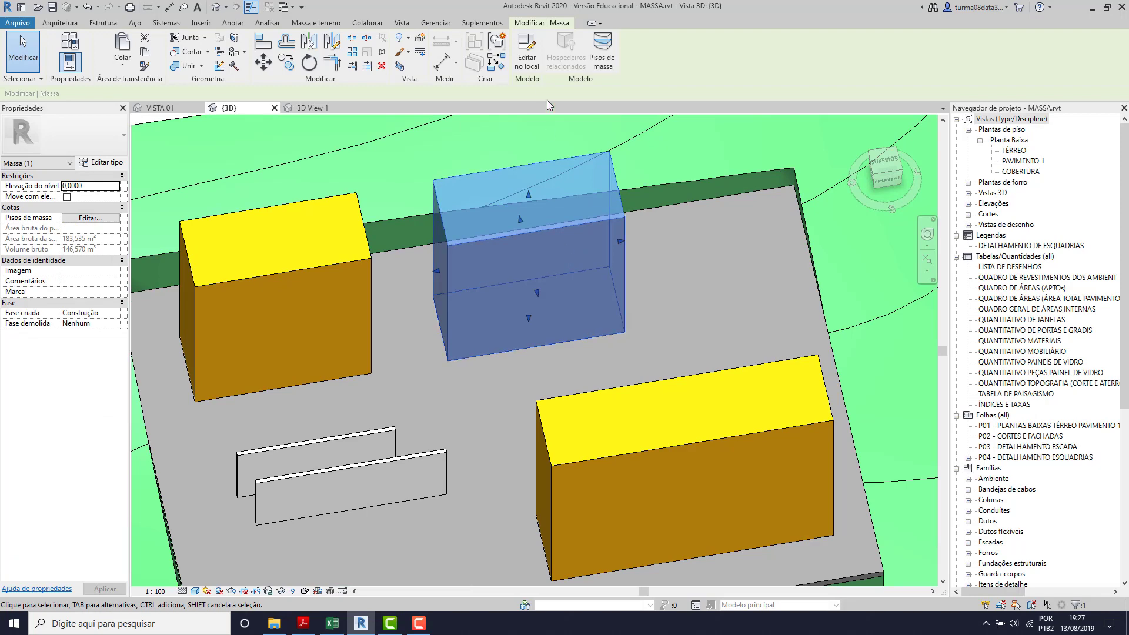
click(527, 50)
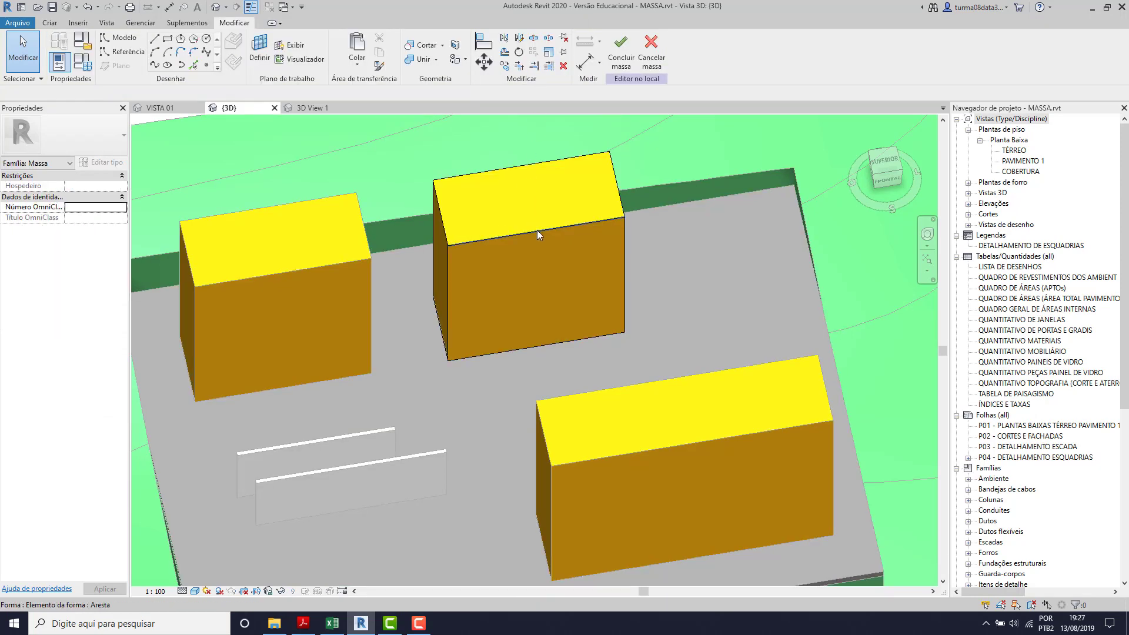
click(539, 232)
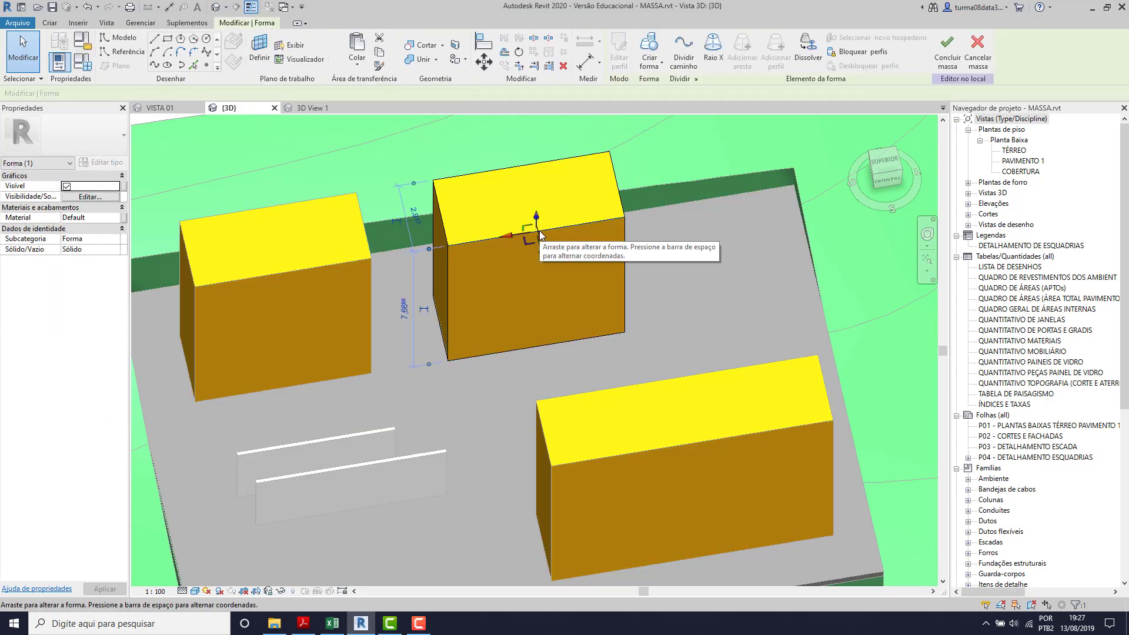
key(Escape)
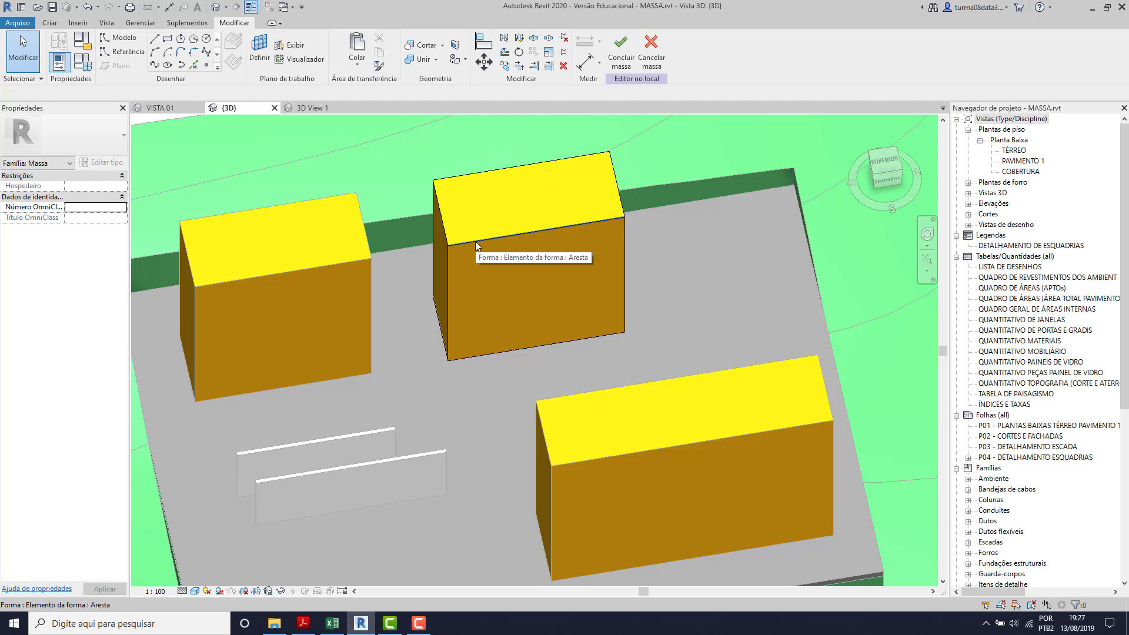
Select the entire form of the upper-right mass and finish the in-place mass edit
key(Tab)
key(Tab)
key(Tab)
key(Tab)
key(Tab)
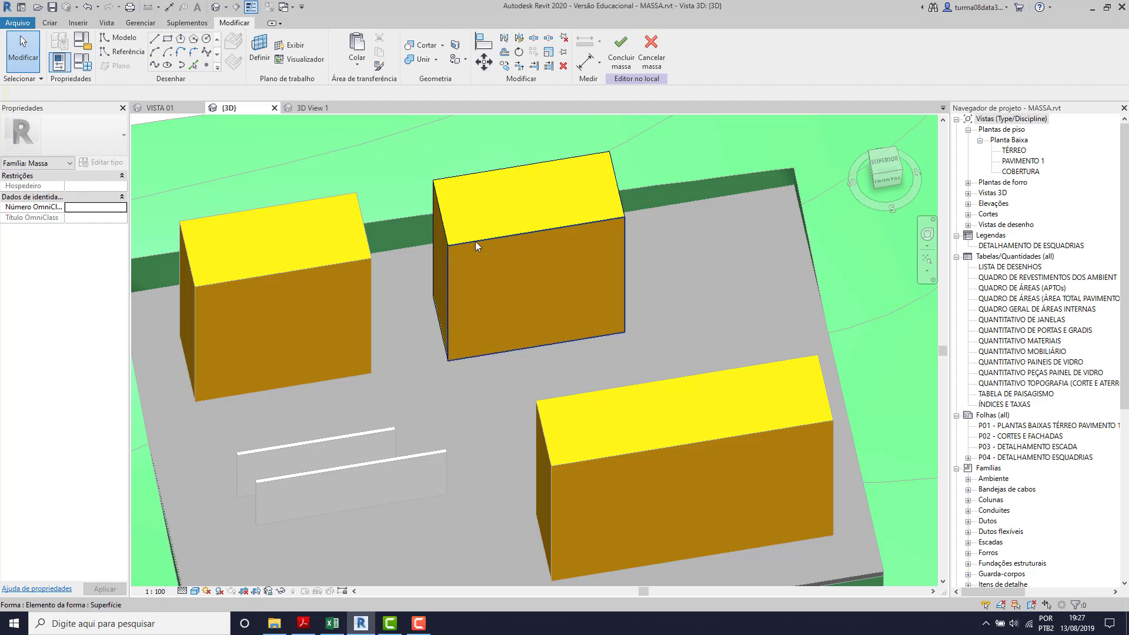
click(476, 244)
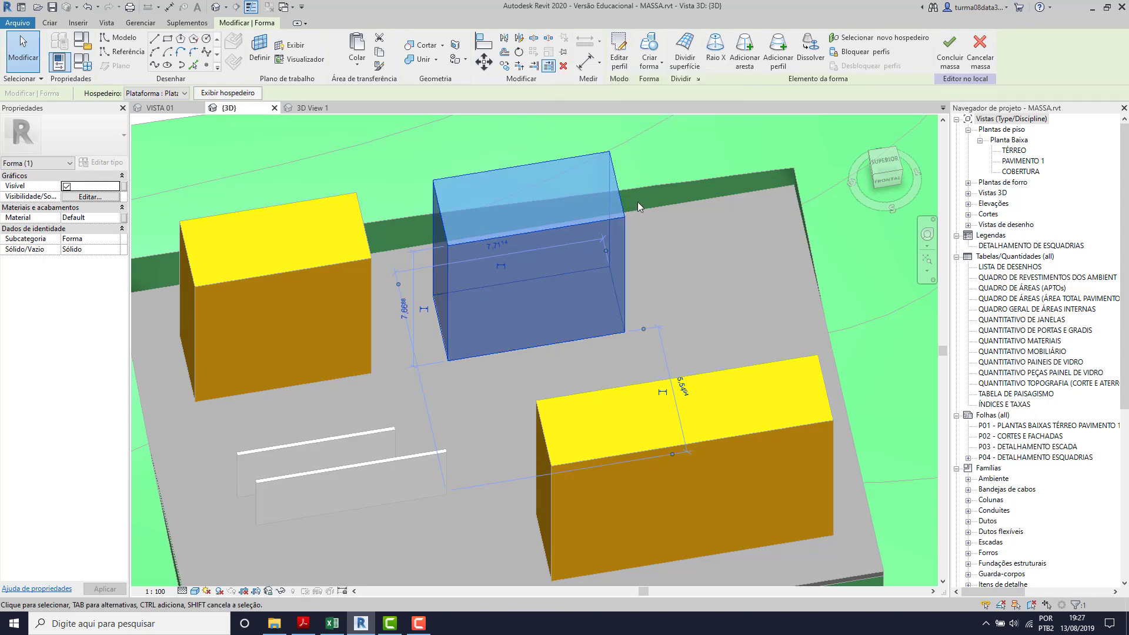
click(952, 52)
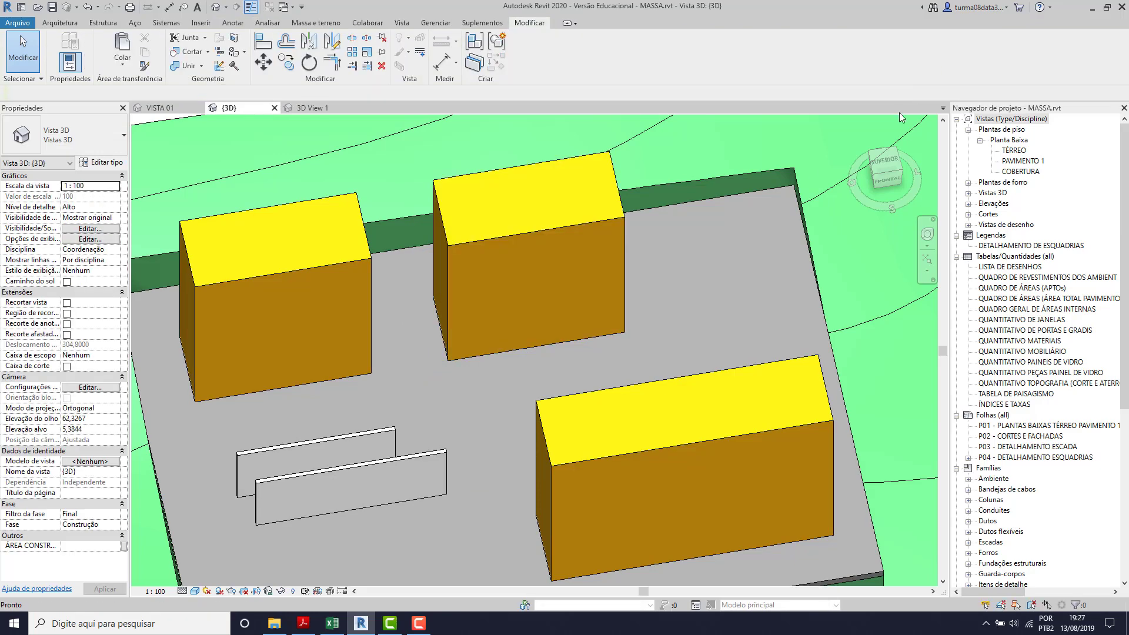
Select the upper-right mass and return the 3D view to the top orientation to examine the masses and walls
click(517, 239)
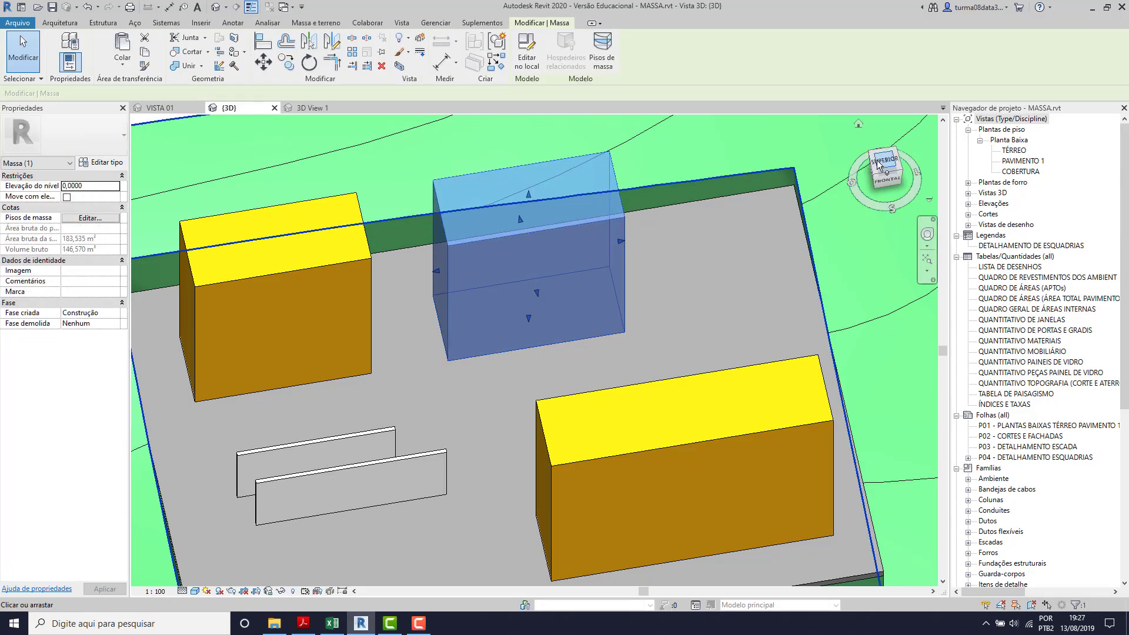
click(885, 163)
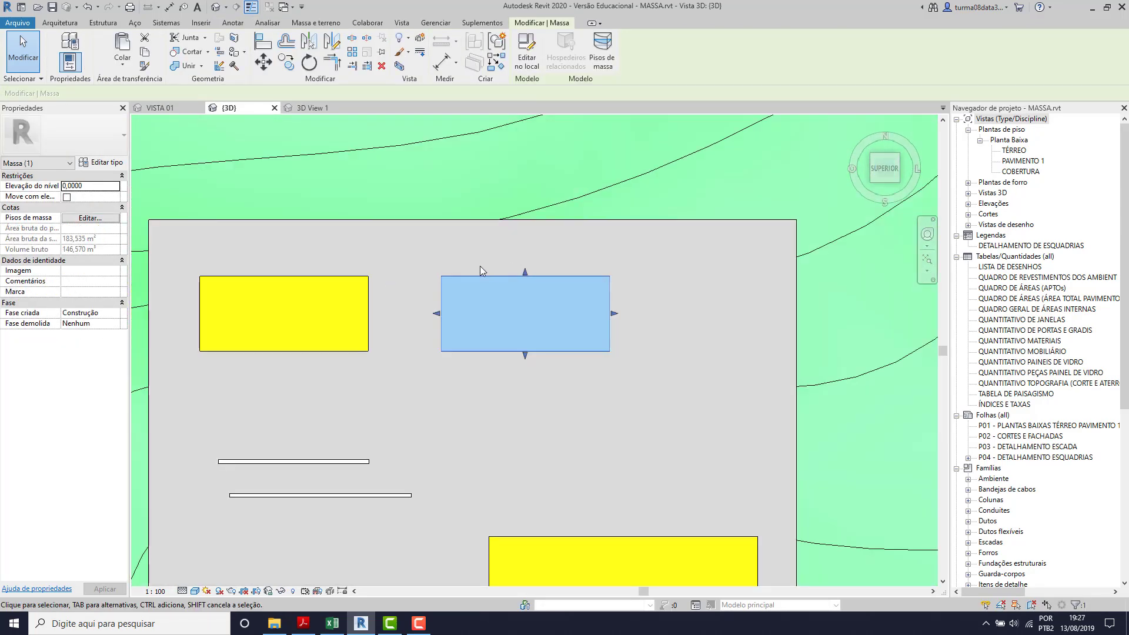
scroll(480, 266, down, 2)
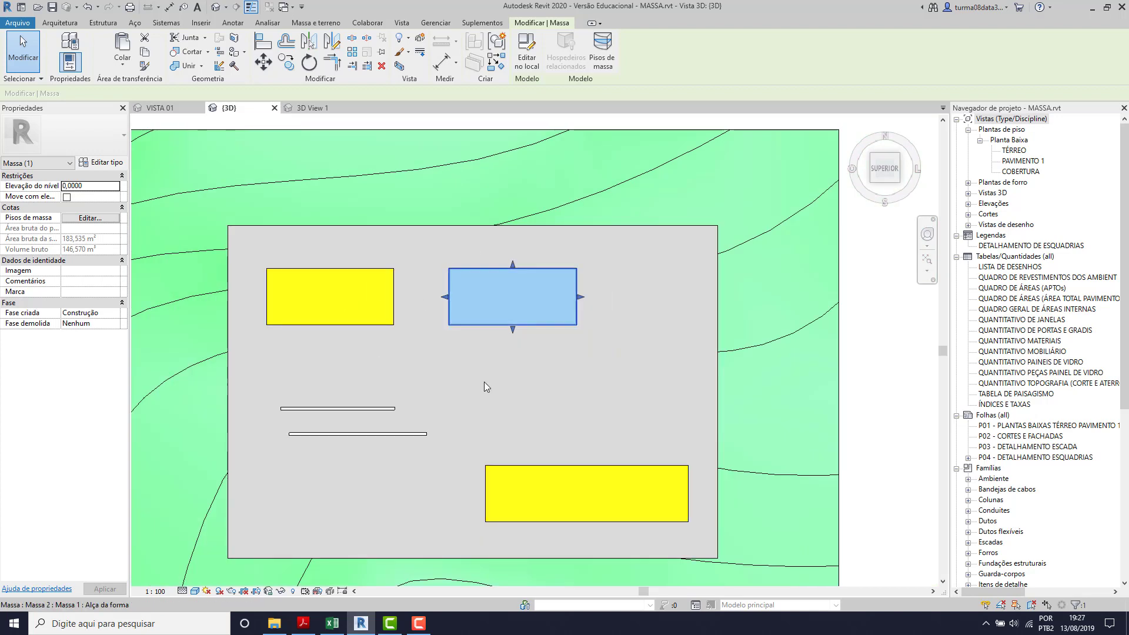
scroll(284, 483, up, 1)
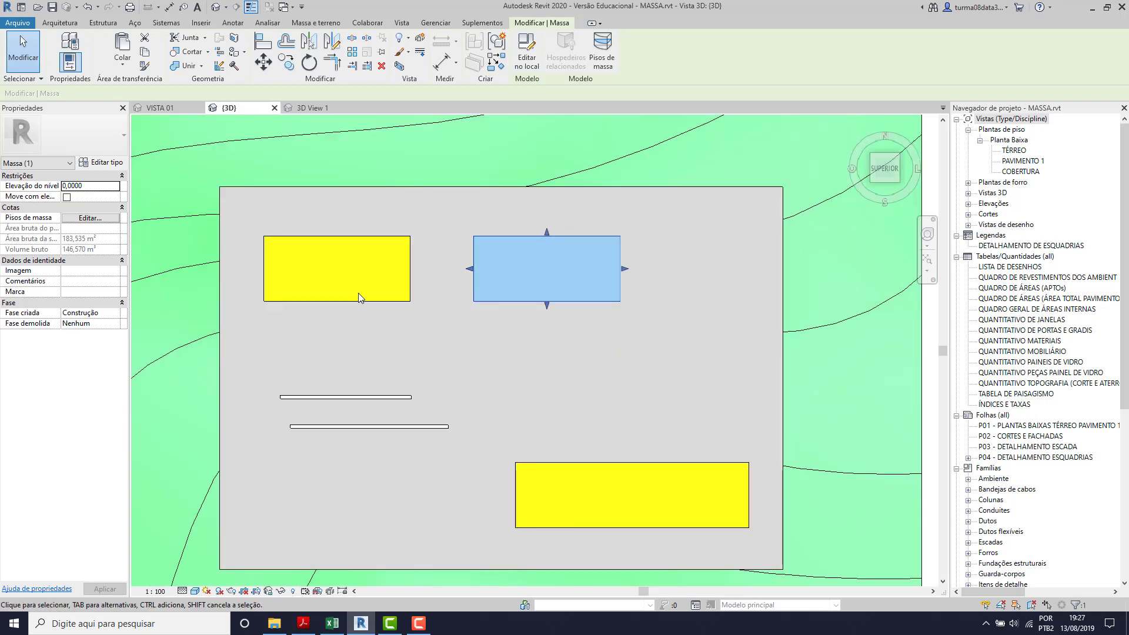
click(353, 347)
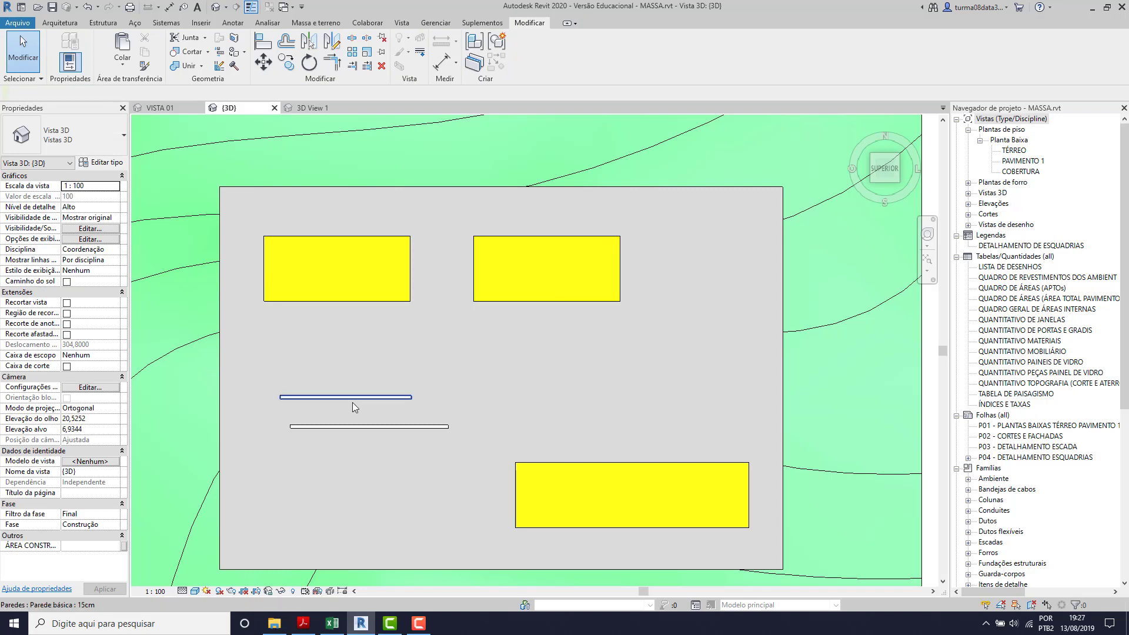
scroll(308, 458, up, 1)
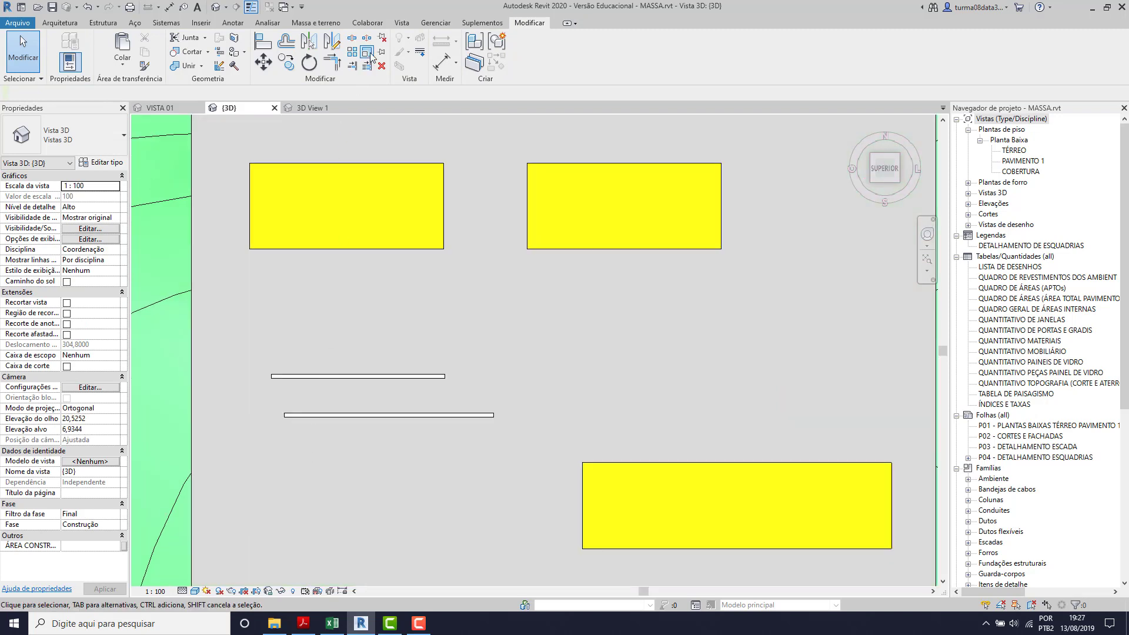
right_click(345, 379)
click(372, 386)
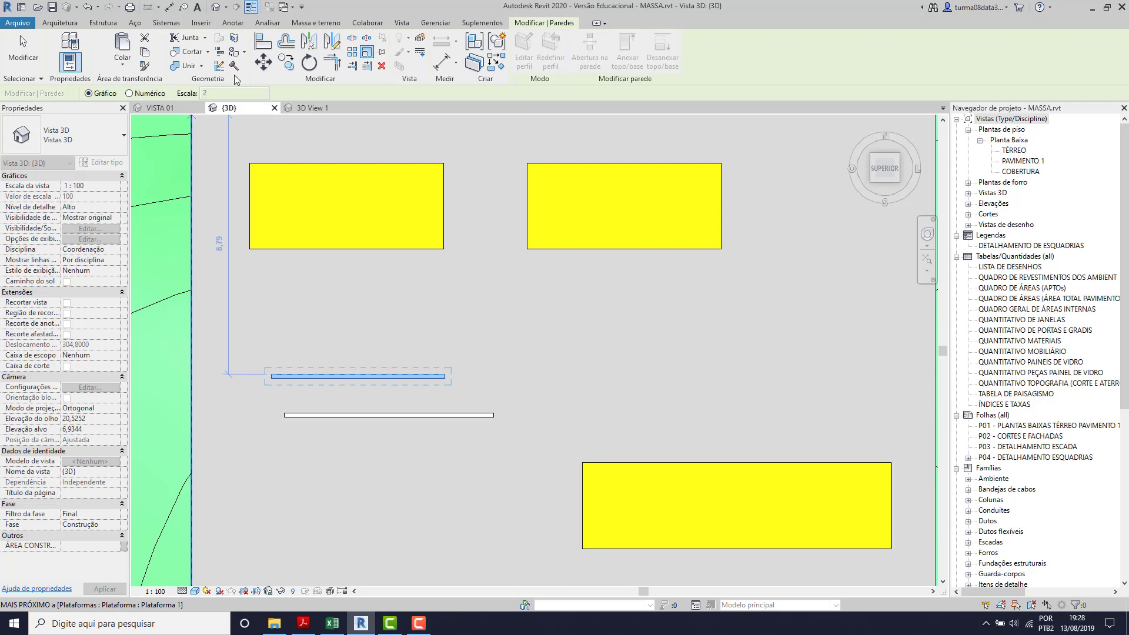
click(3, 66)
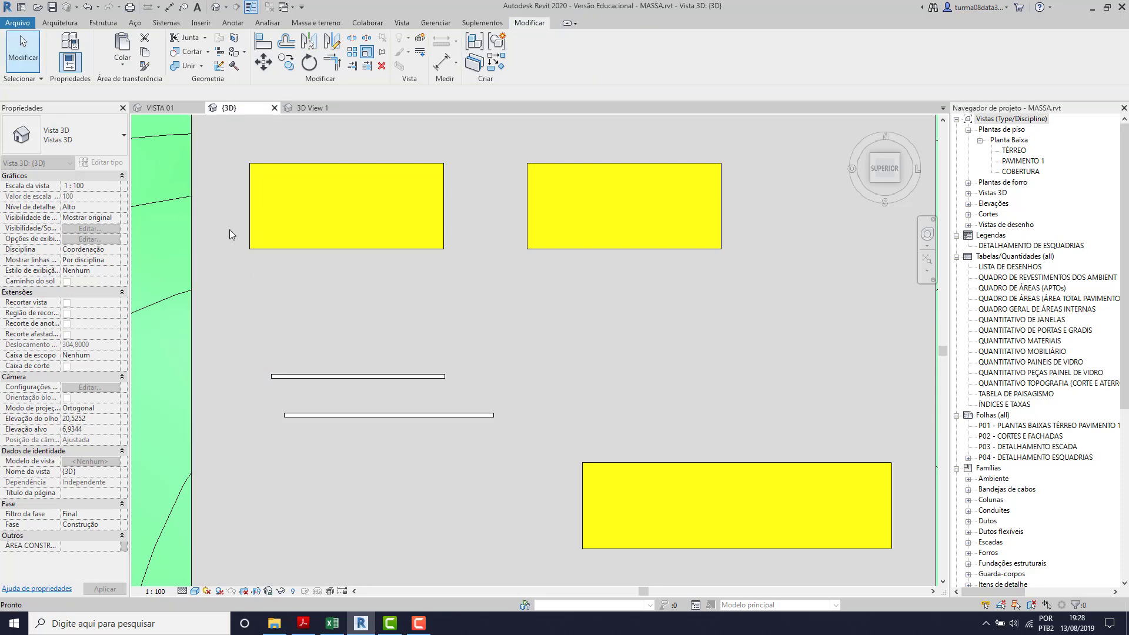
Shorten the upper horizontal wall to about 2.80 m and align its left end with the lower wall, about 1.44 m above it
click(436, 377)
drag(447, 379, 324, 371)
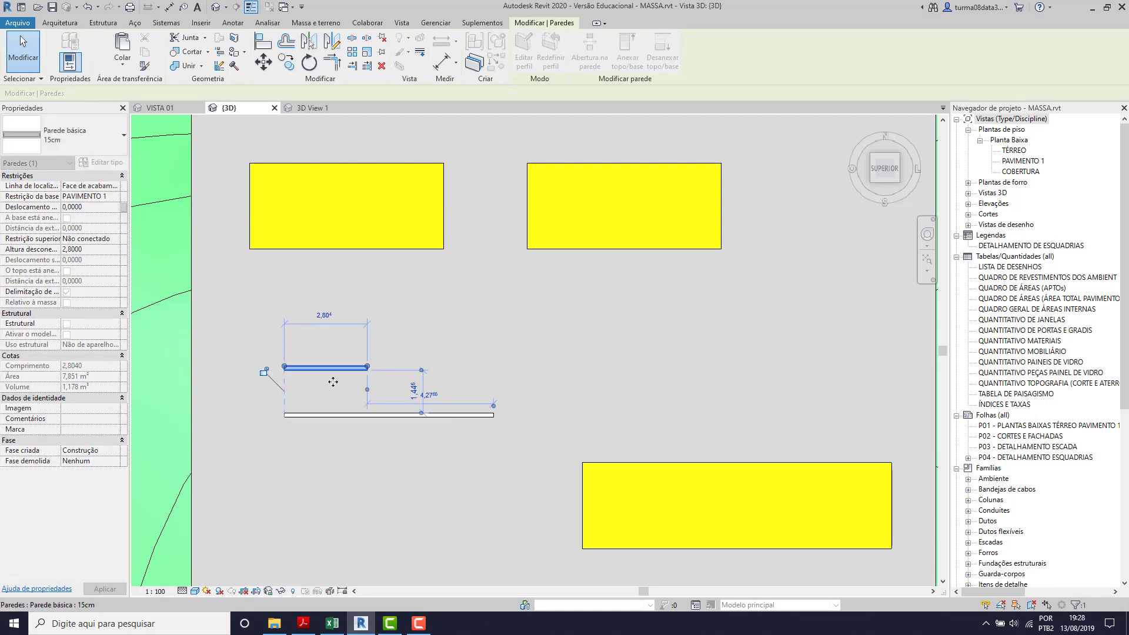
scroll(329, 373, up, 2)
click(355, 488)
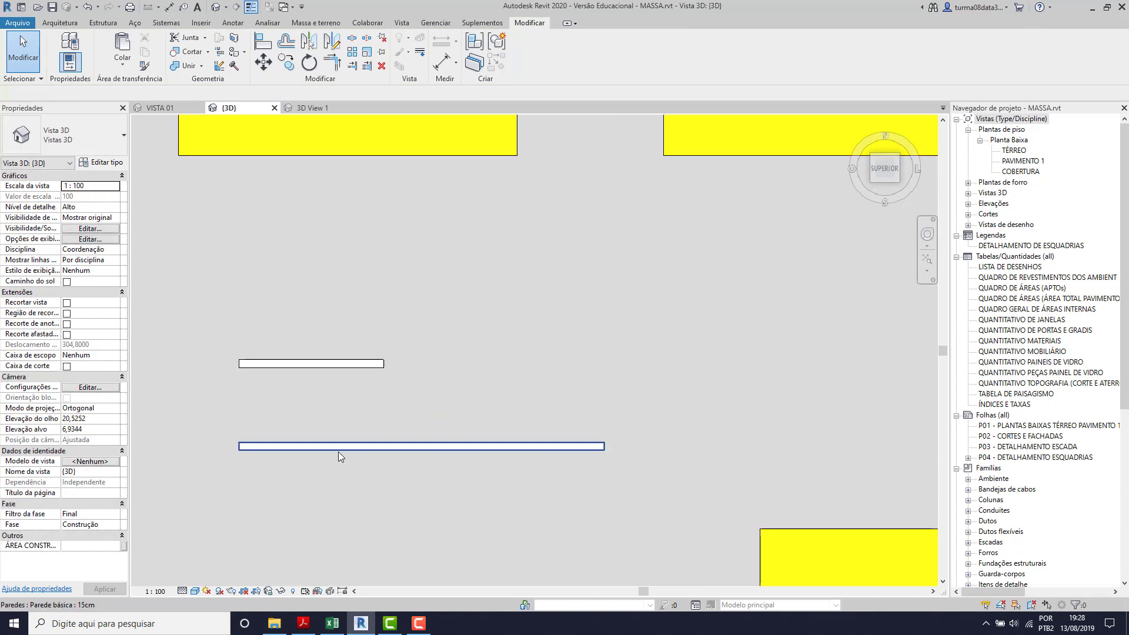
Compare the lengths of the two horizontal walls and delete the short upper one
click(335, 444)
click(326, 363)
click(334, 446)
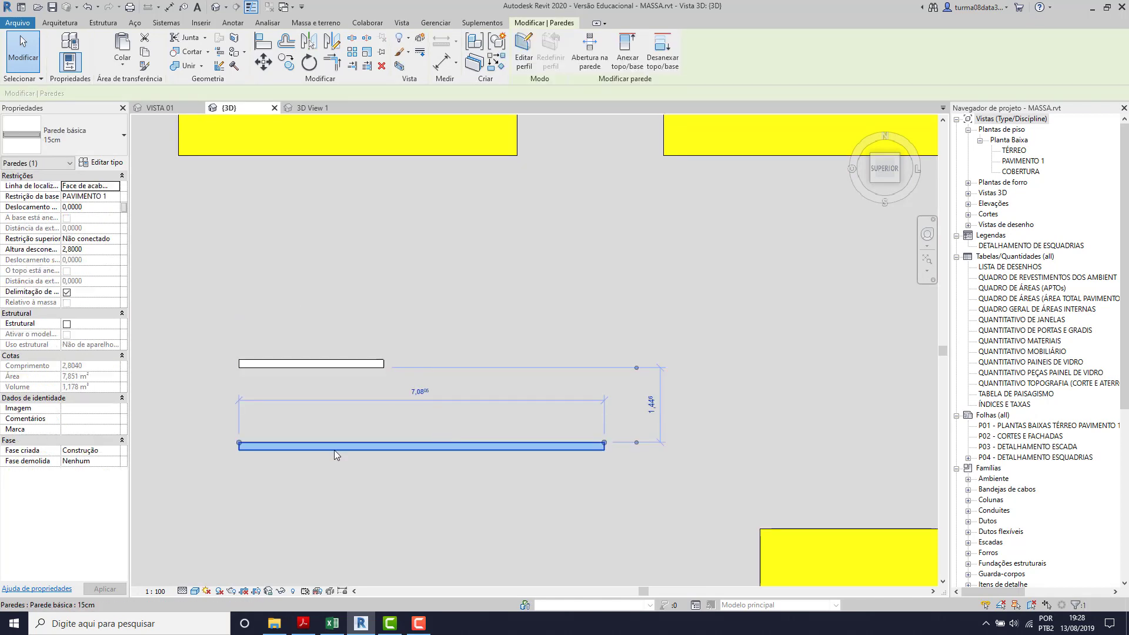
click(337, 365)
click(407, 304)
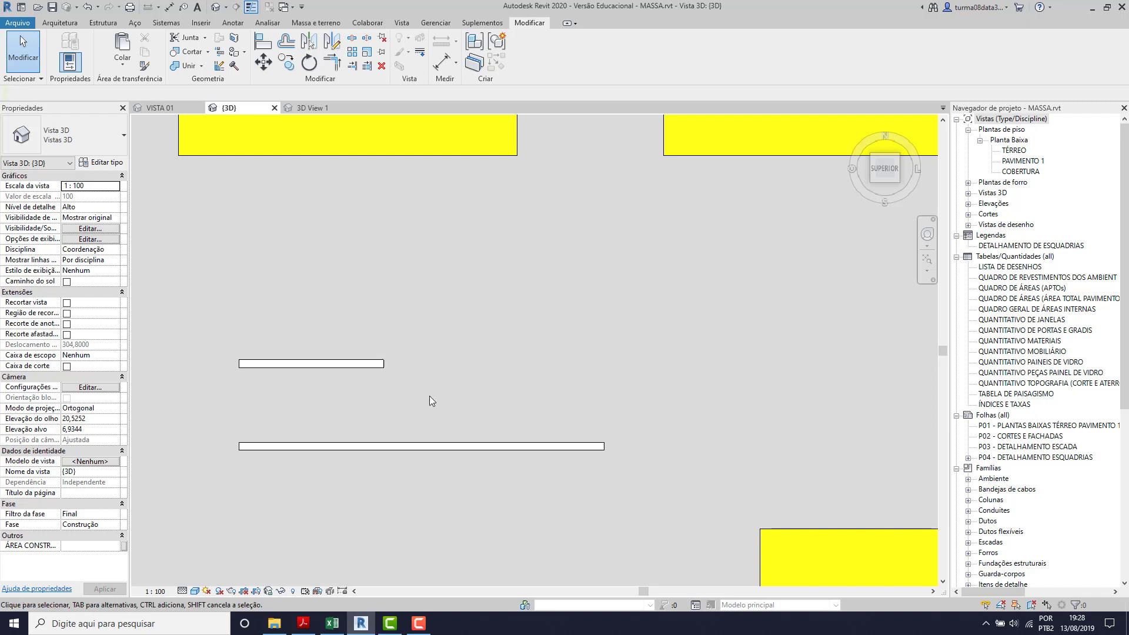
click(358, 365)
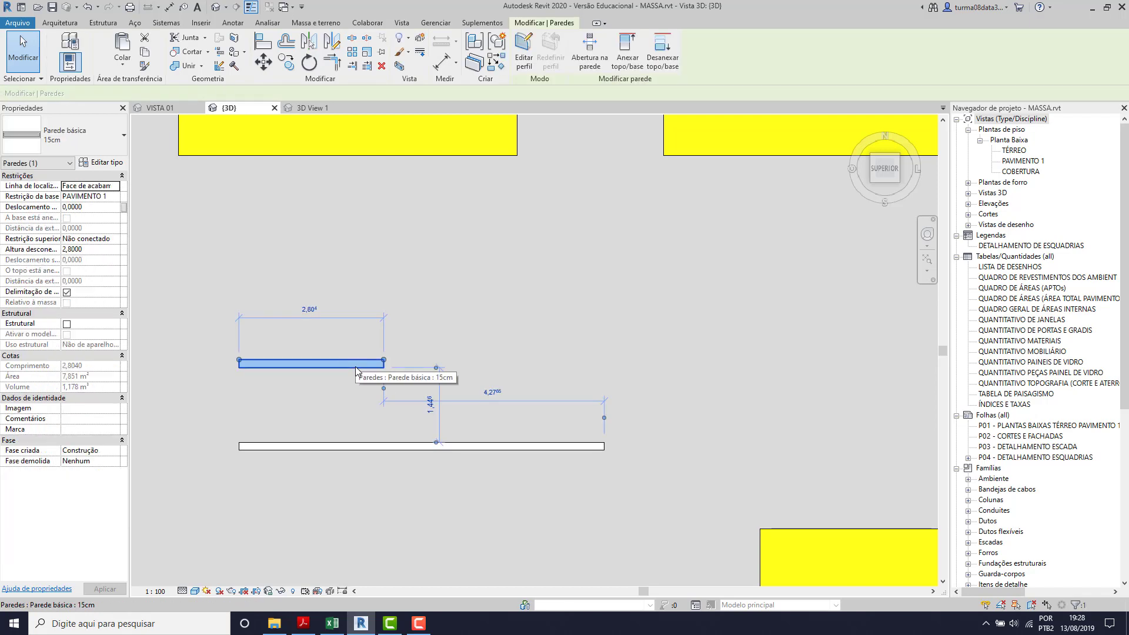
key(Delete)
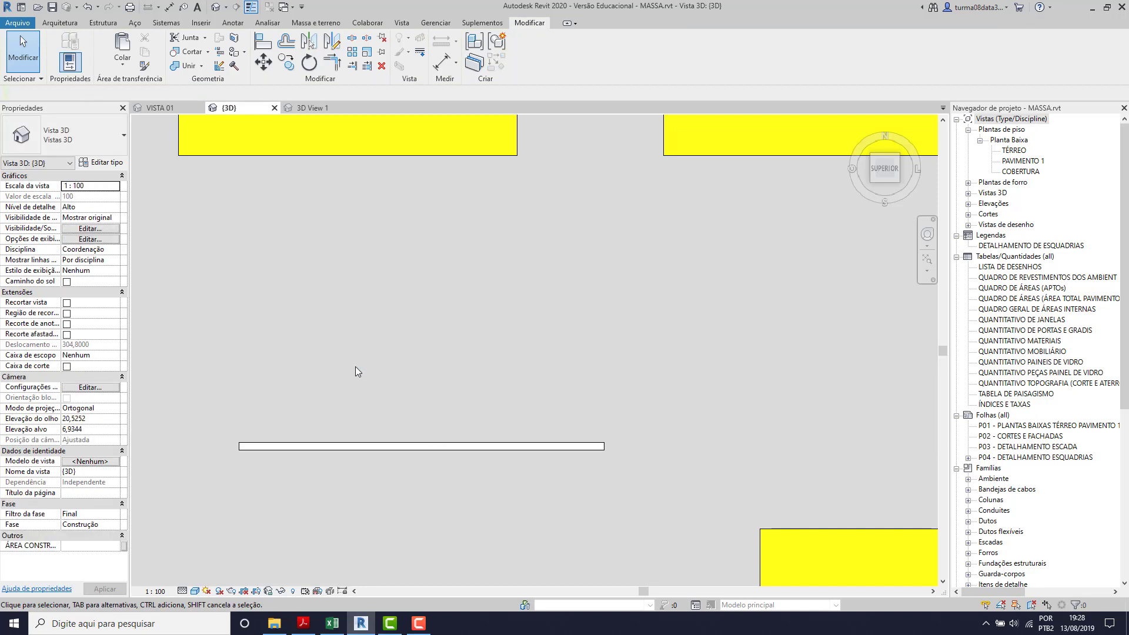
Draw a rectangle of 15cm walls about 2.9 by 2.6 m above the long horizontal wall, aligned with its left end
click(60, 22)
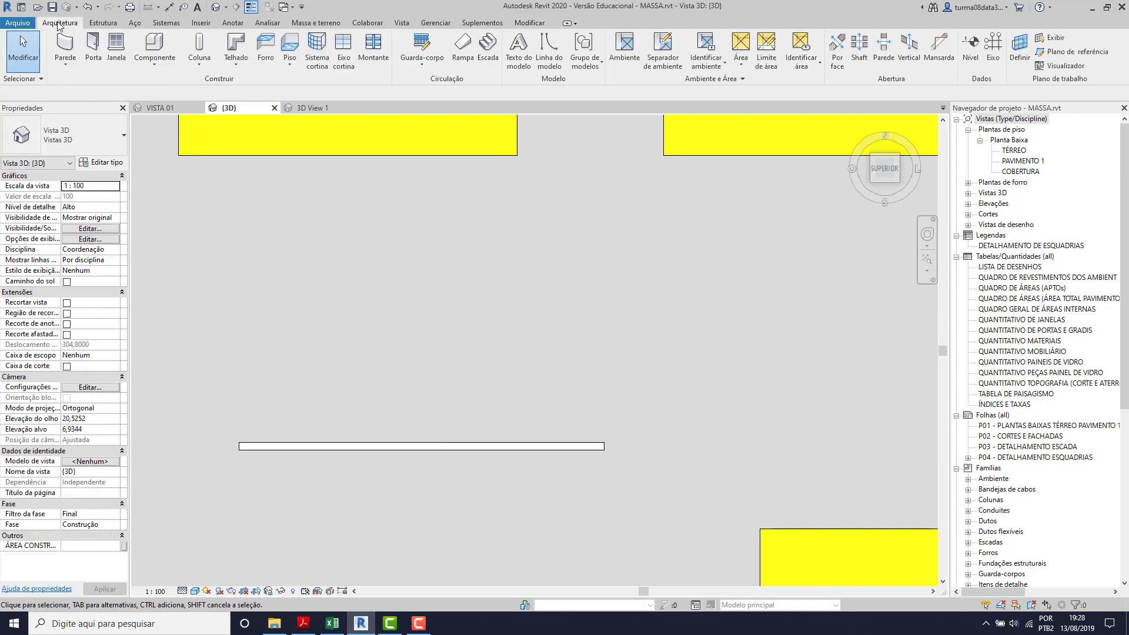
click(65, 44)
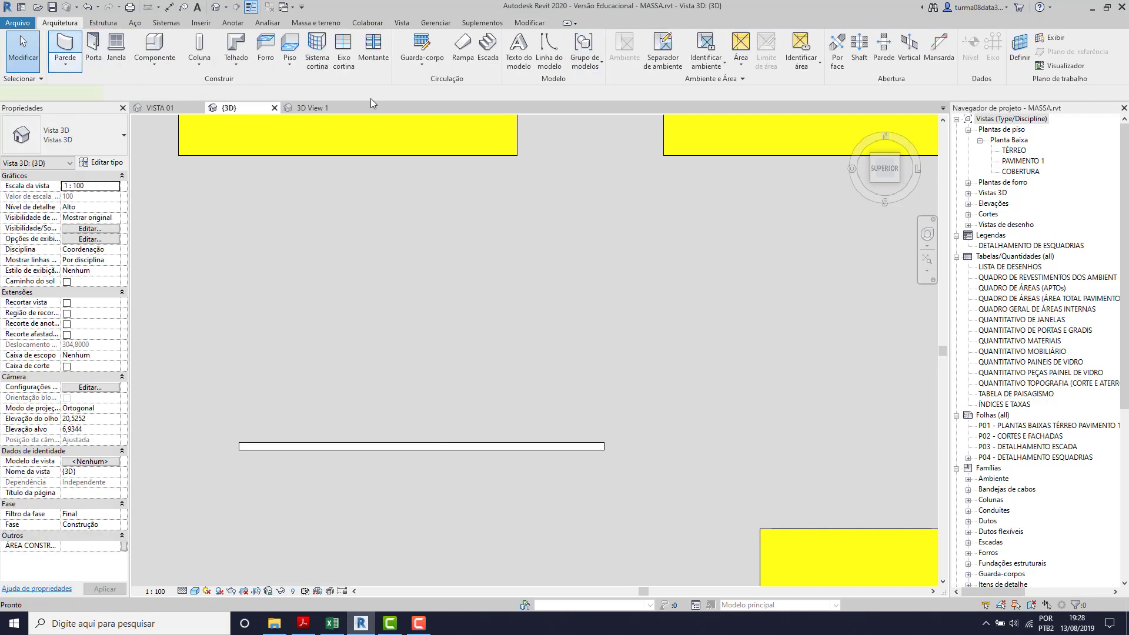
click(537, 39)
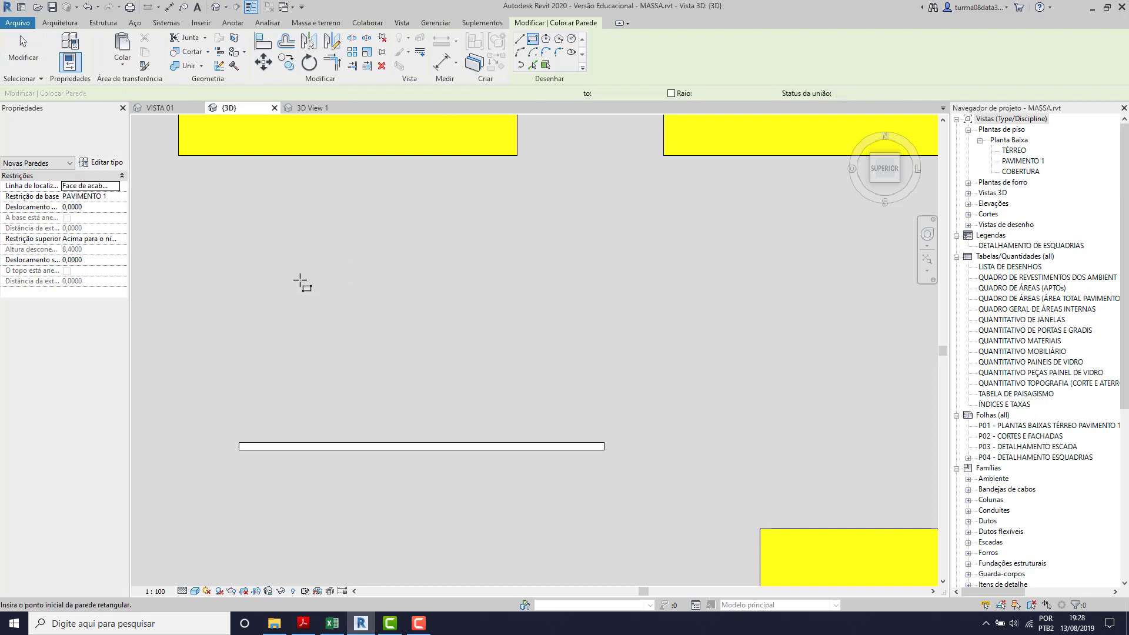
click(239, 256)
click(399, 397)
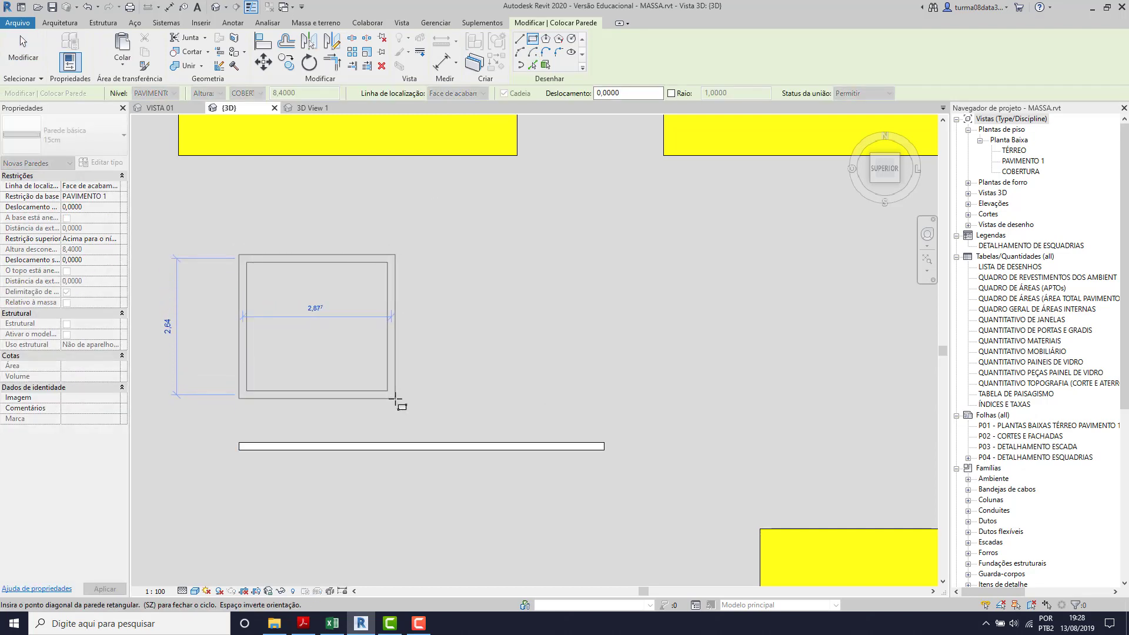
key(Escape)
key(Escape)
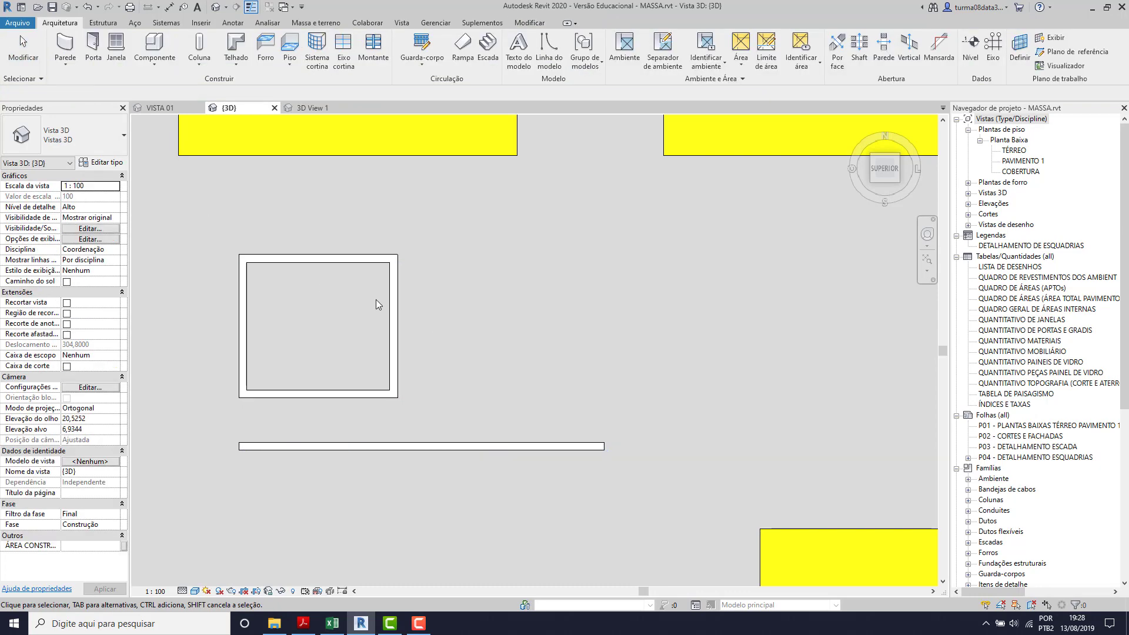
Move the four walls of the rectangle together slightly upward, away from the horizontal wall
drag(412, 244, 206, 422)
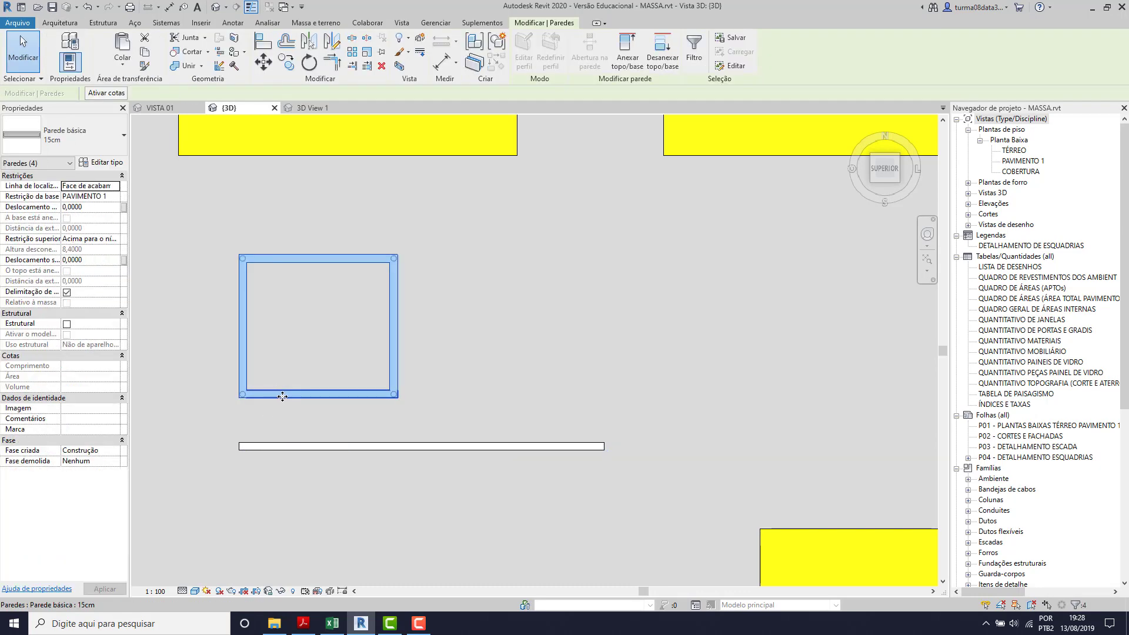
mouse_move(277, 395)
mouse_down()
mouse_move(270, 371)
mouse_move(284, 390)
mouse_up()
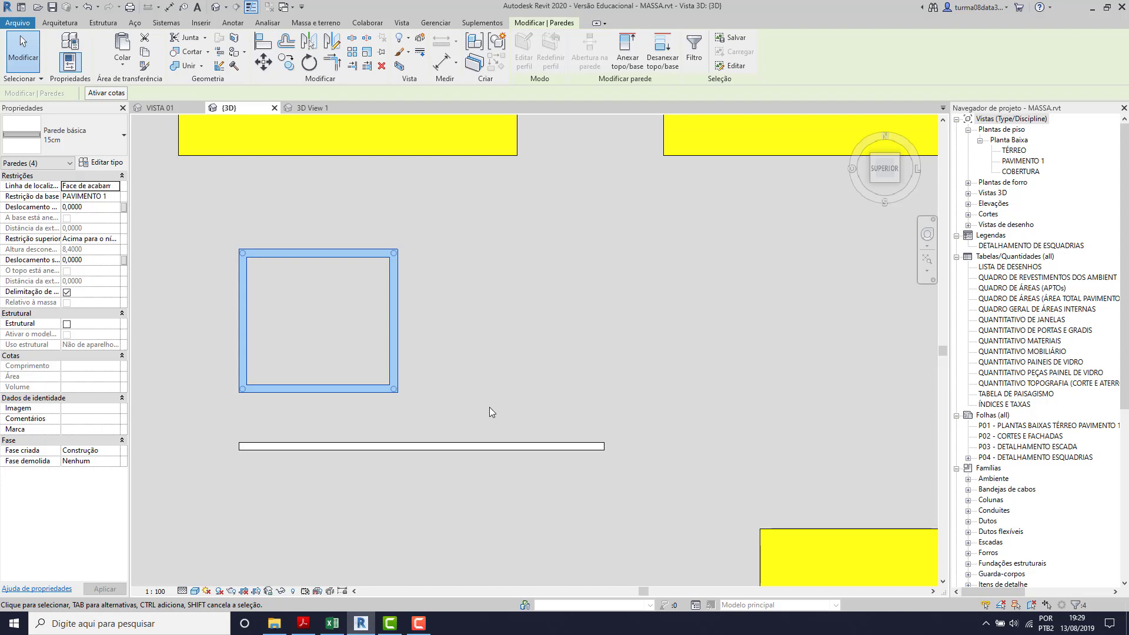
click(494, 355)
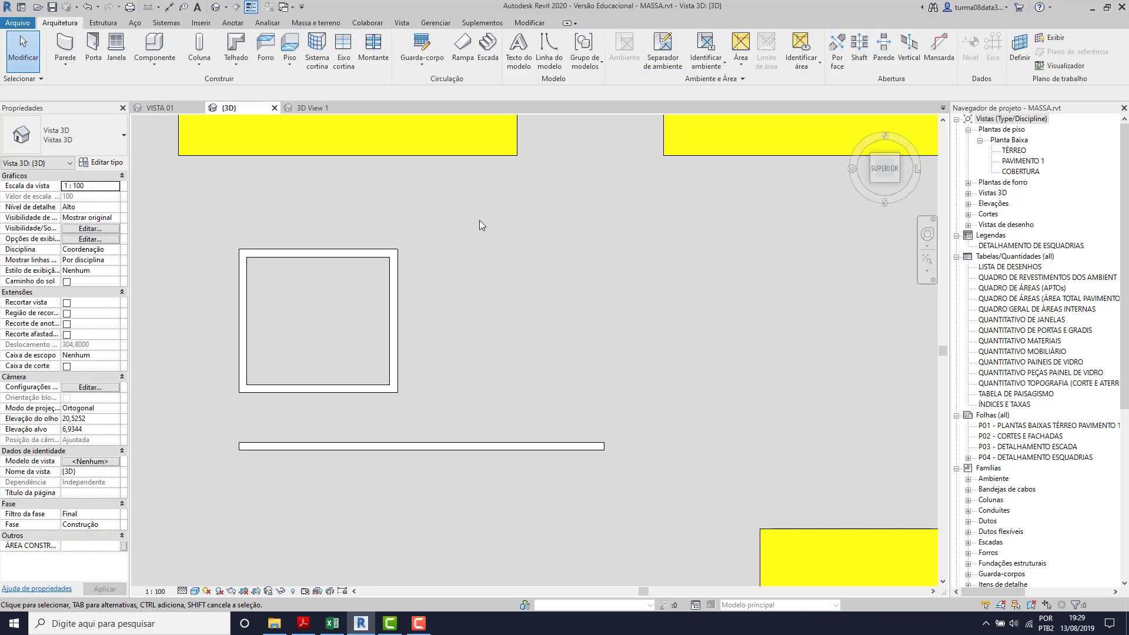
Try to scale the four rectangle walls graphically from about 3.07 m to about 7.08 m, using the horizontal wall as reference, and undo it
drag(195, 410, 196, 411)
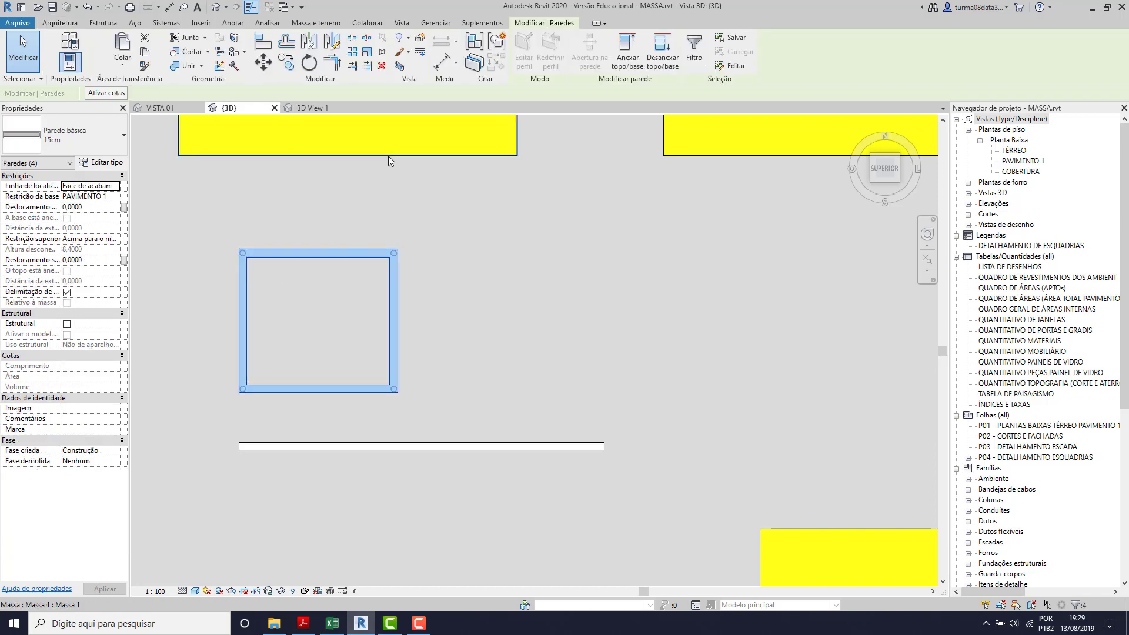
click(368, 53)
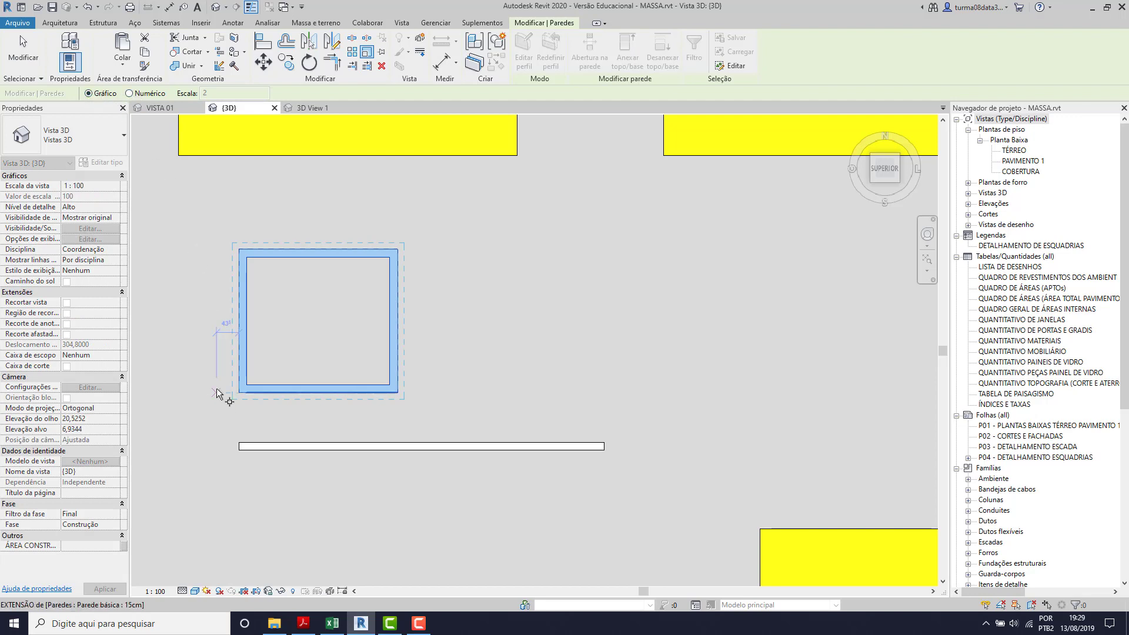
click(247, 393)
key(Escape)
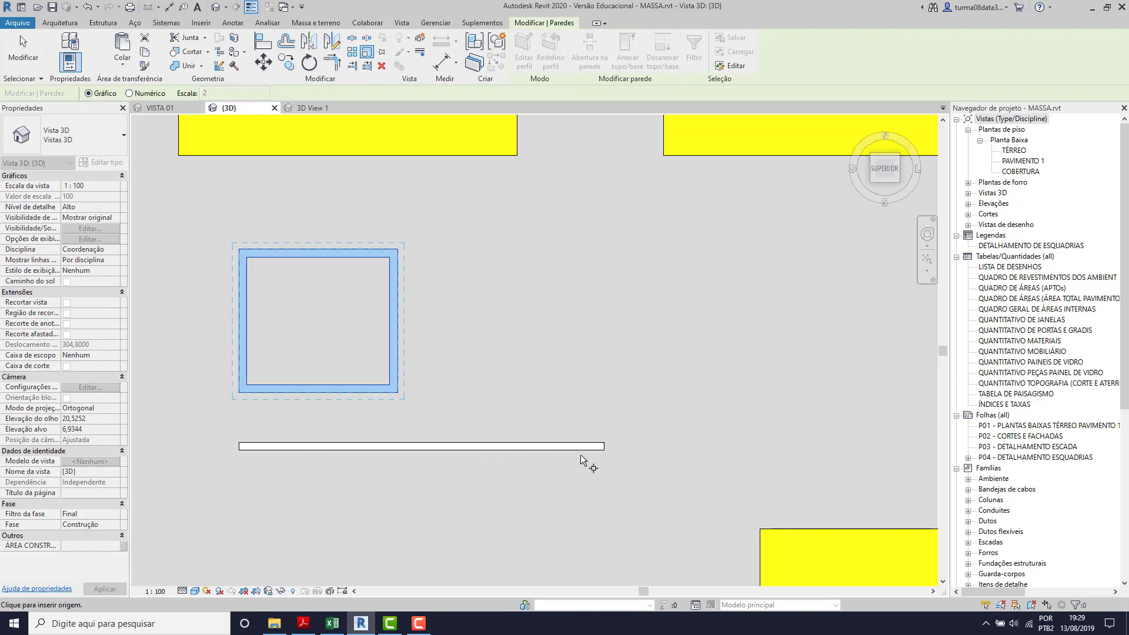
click(240, 444)
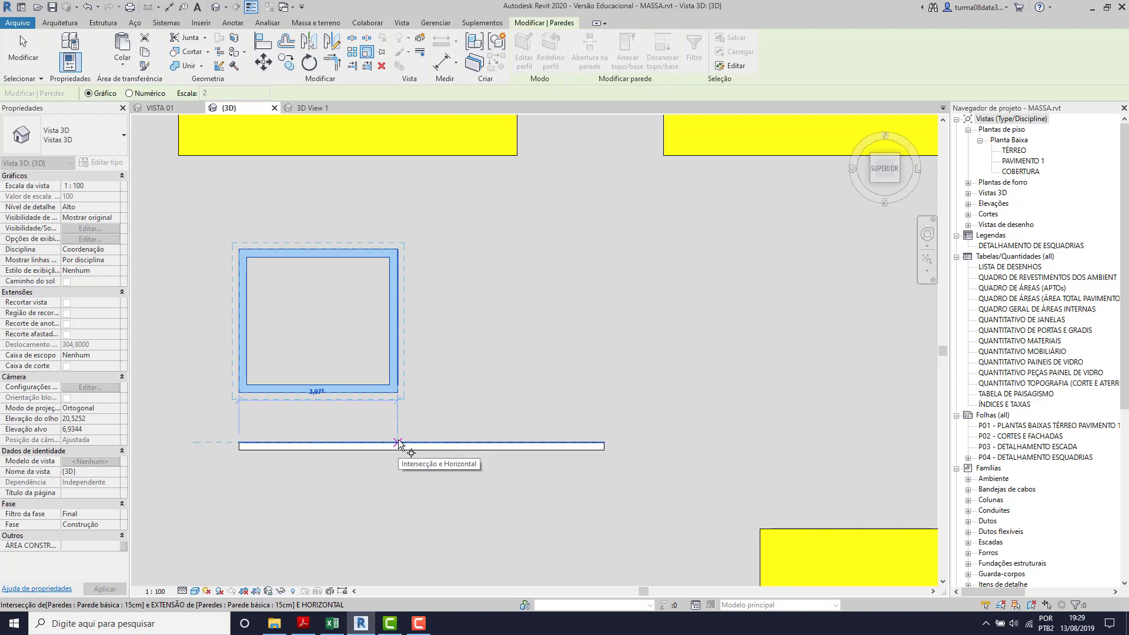
click(398, 442)
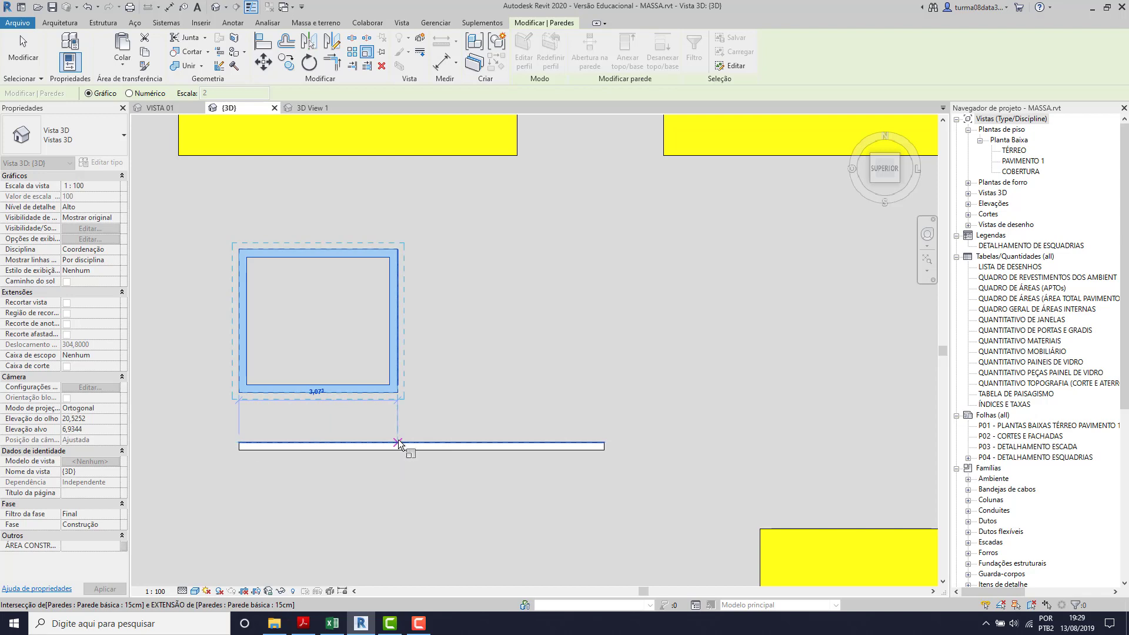
click(605, 442)
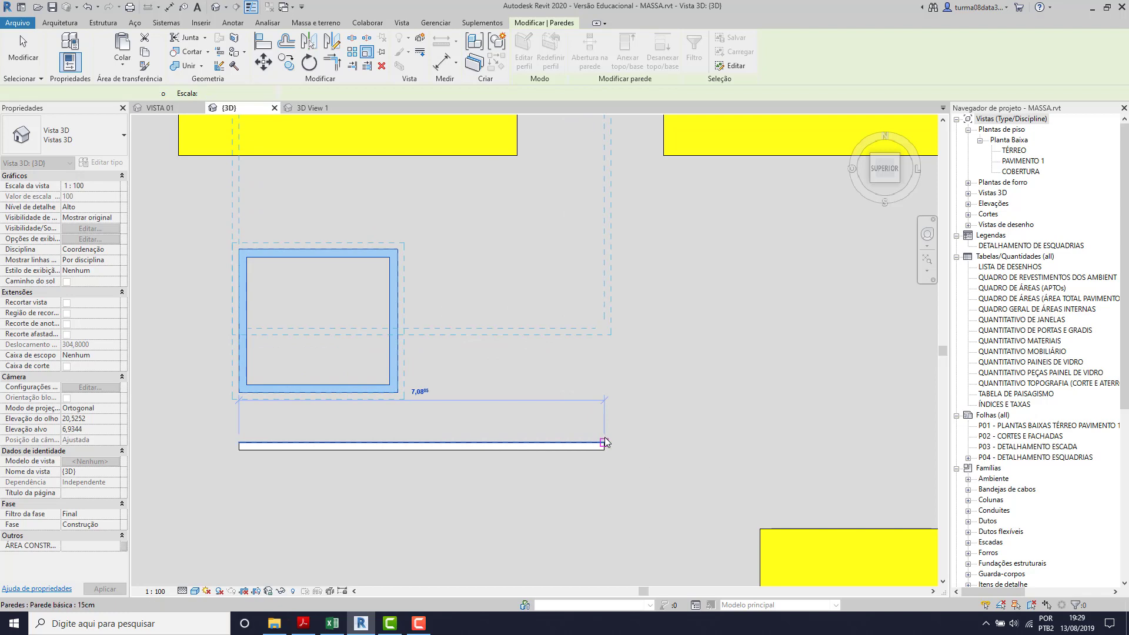
scroll(467, 518, down, 2)
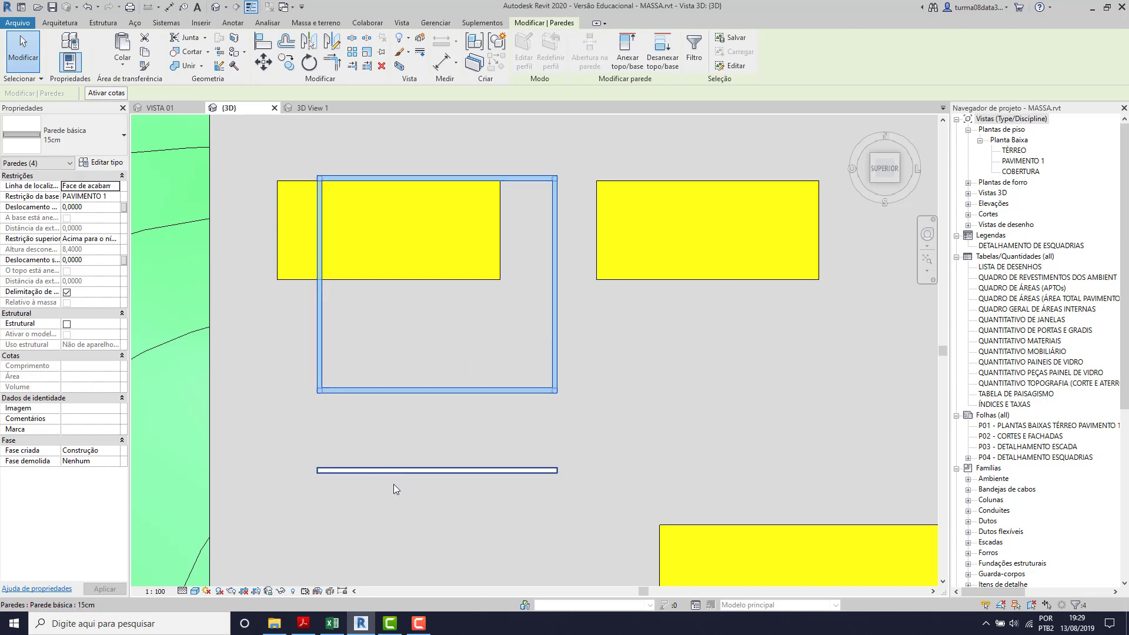
key(ctrl+z)
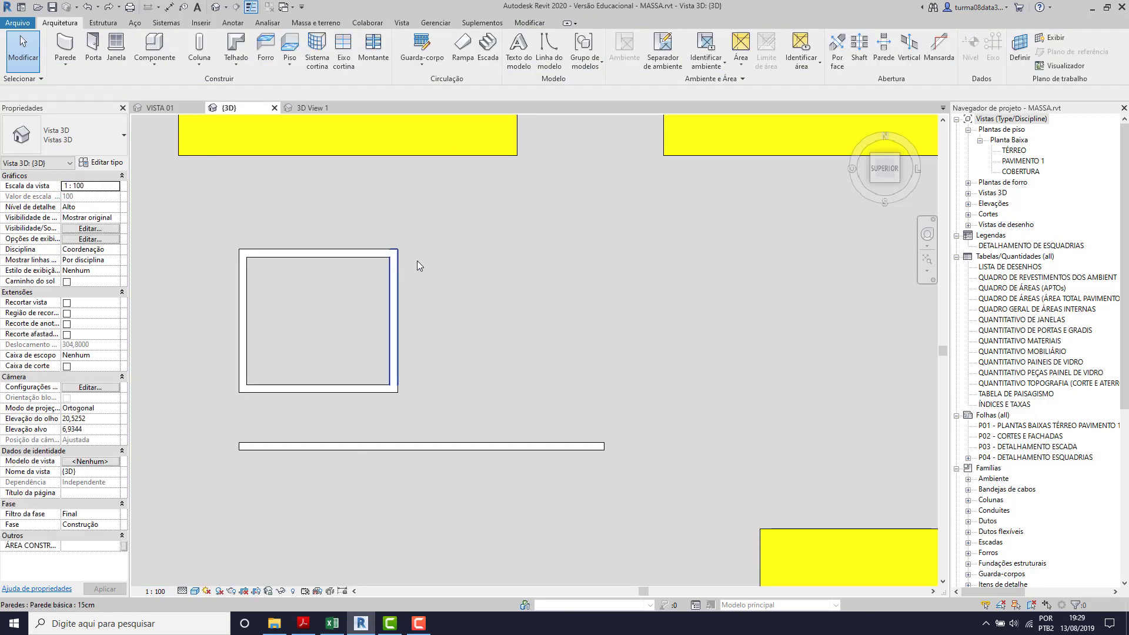
Repeat the graphical scaling of the four walls up to the horizontal wall's right end, and undo the result
drag(417, 240, 224, 428)
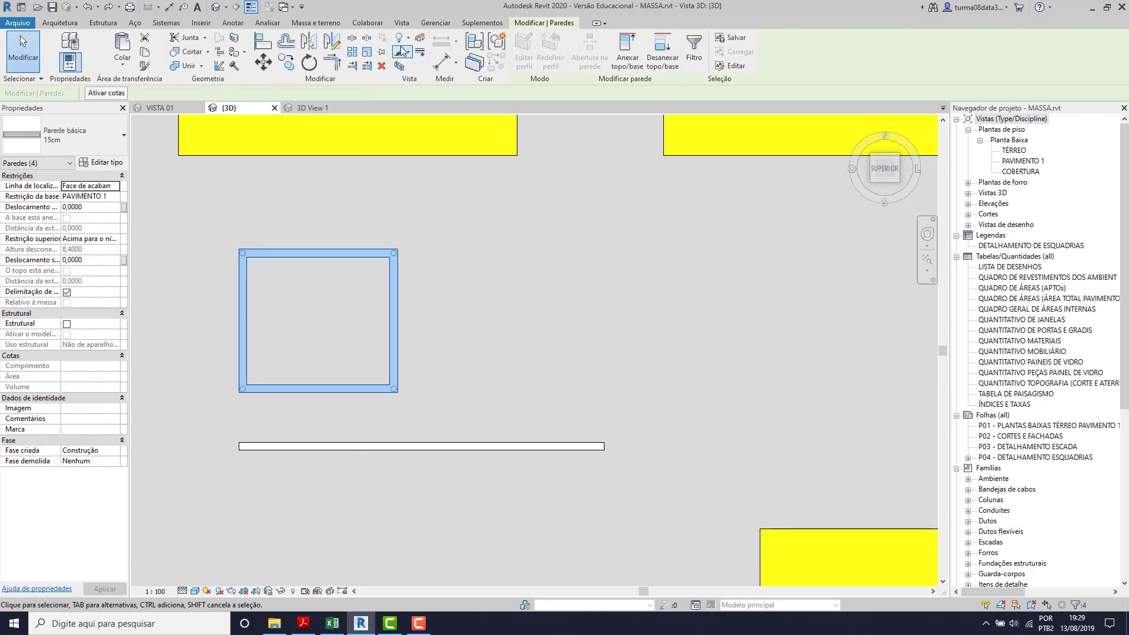
click(366, 53)
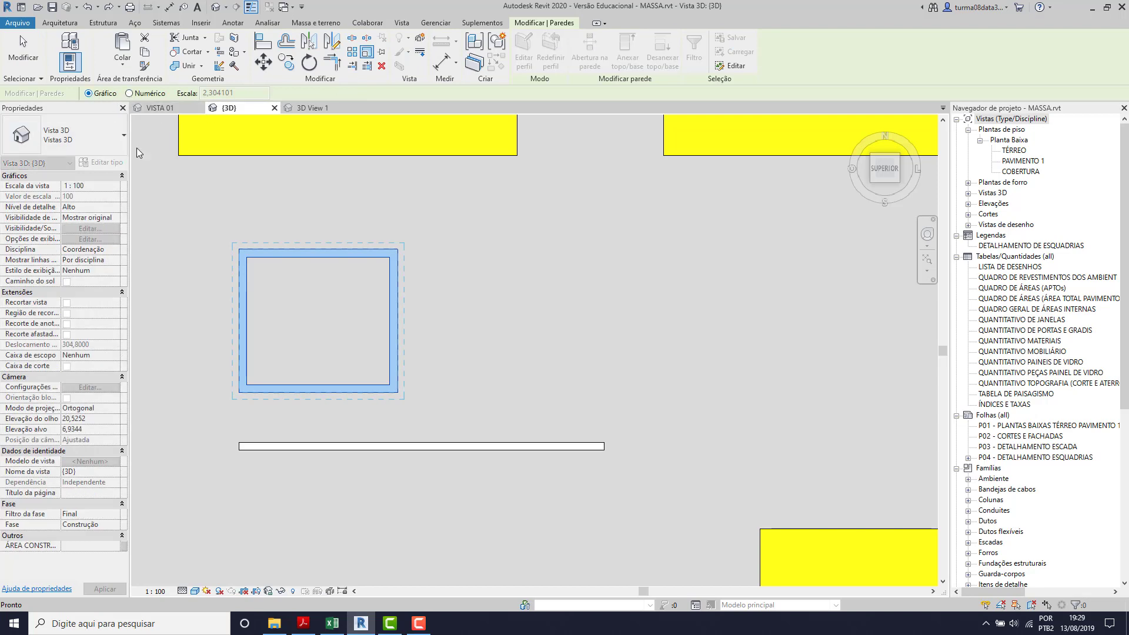
click(240, 442)
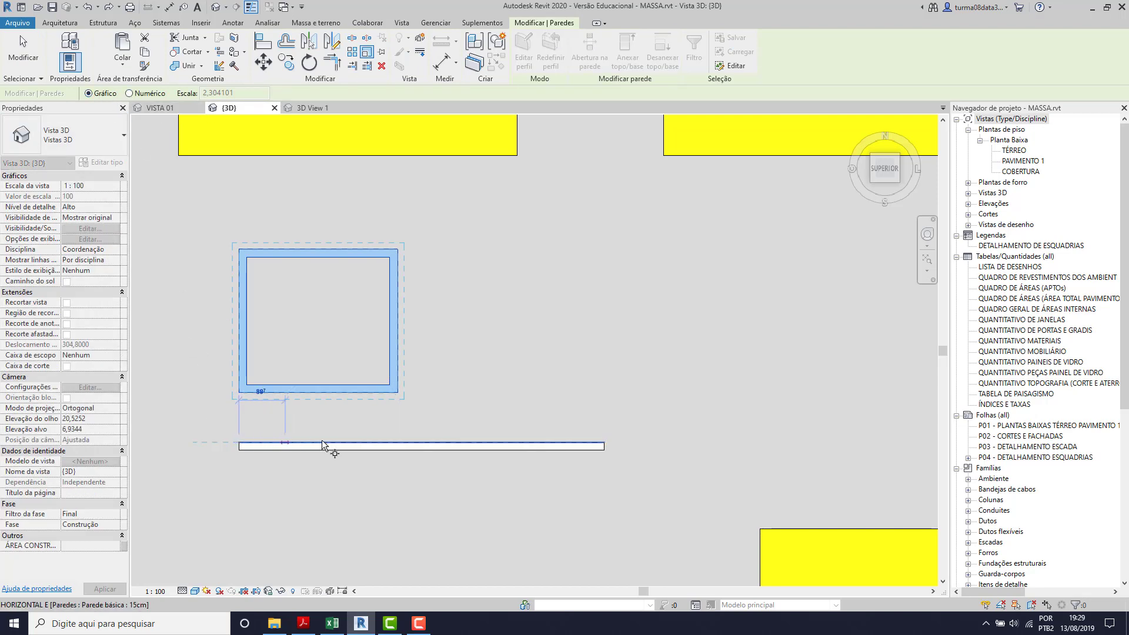
click(397, 442)
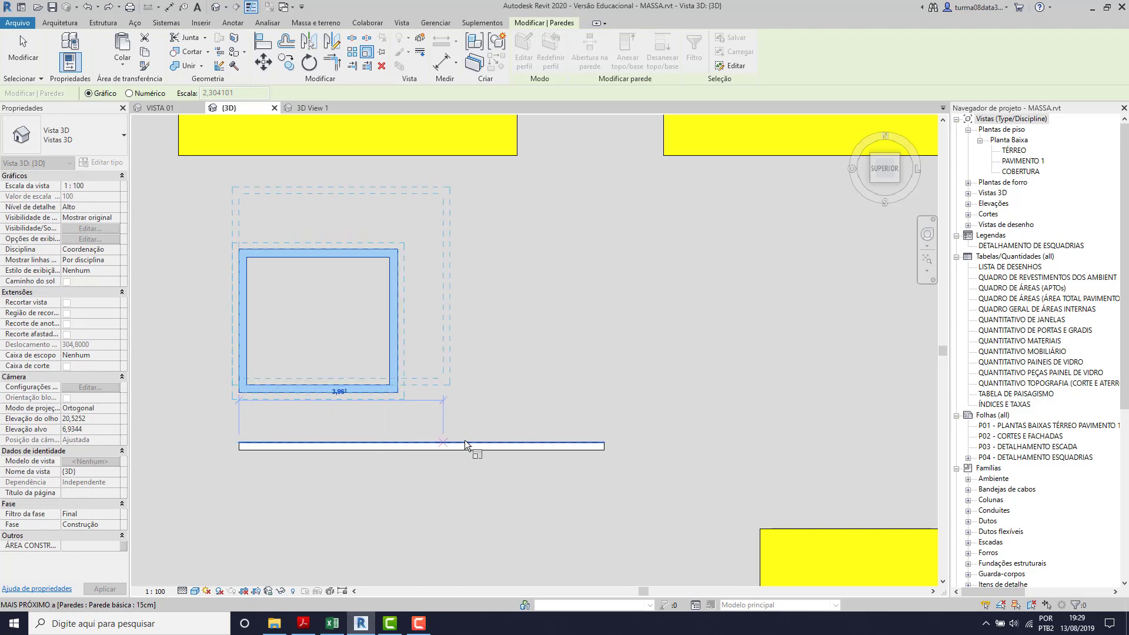
click(604, 444)
key(ctrl+z)
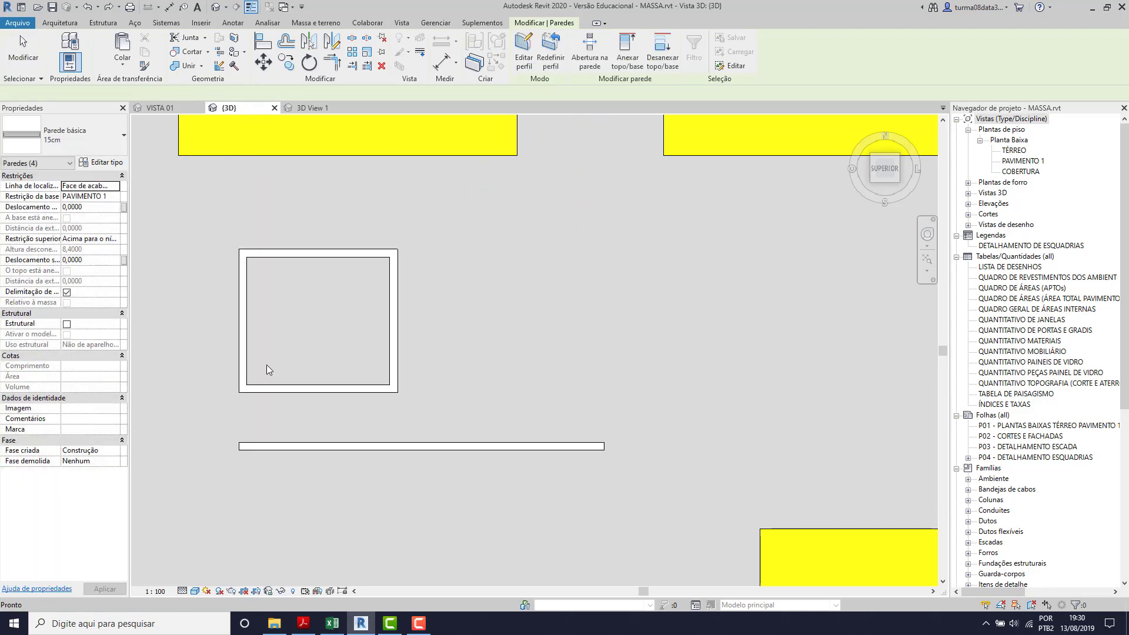
Delete the long horizontal wall in front of the wall enclosure in the 3D view
click(315, 248)
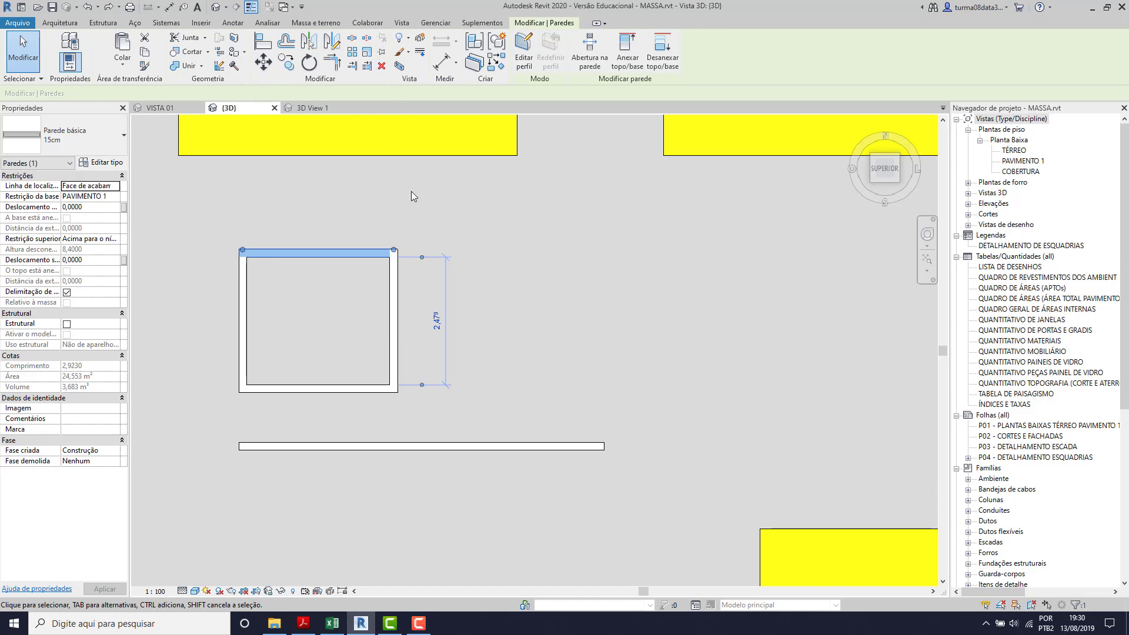
scroll(440, 249, down, 2)
shift+middle_drag(450, 253, 496, 198)
click(496, 197)
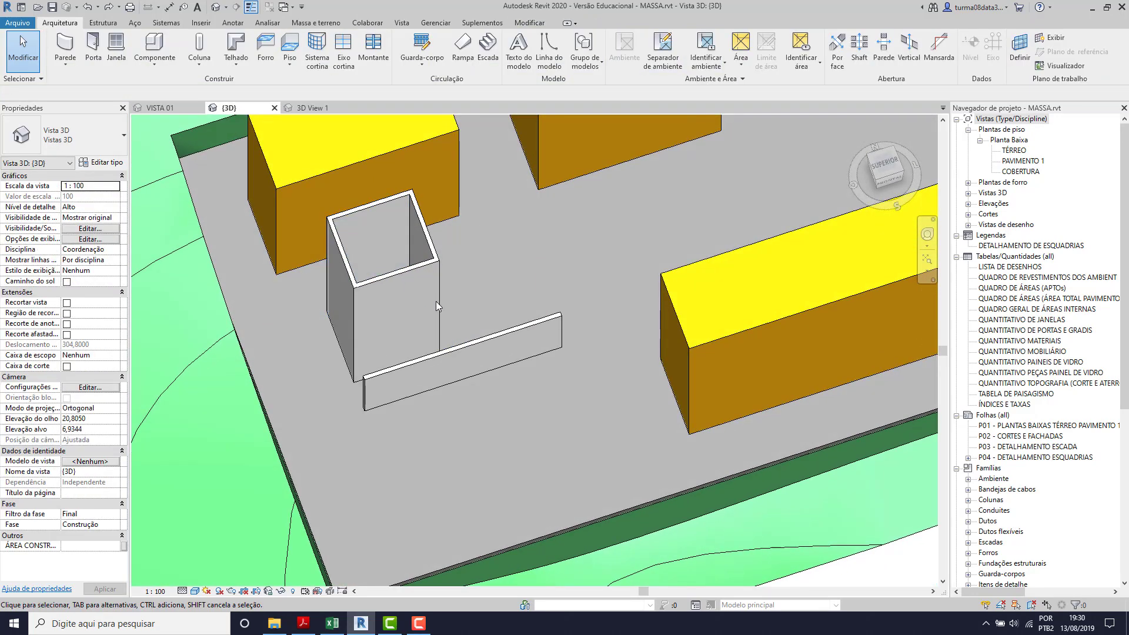
click(473, 340)
click(382, 66)
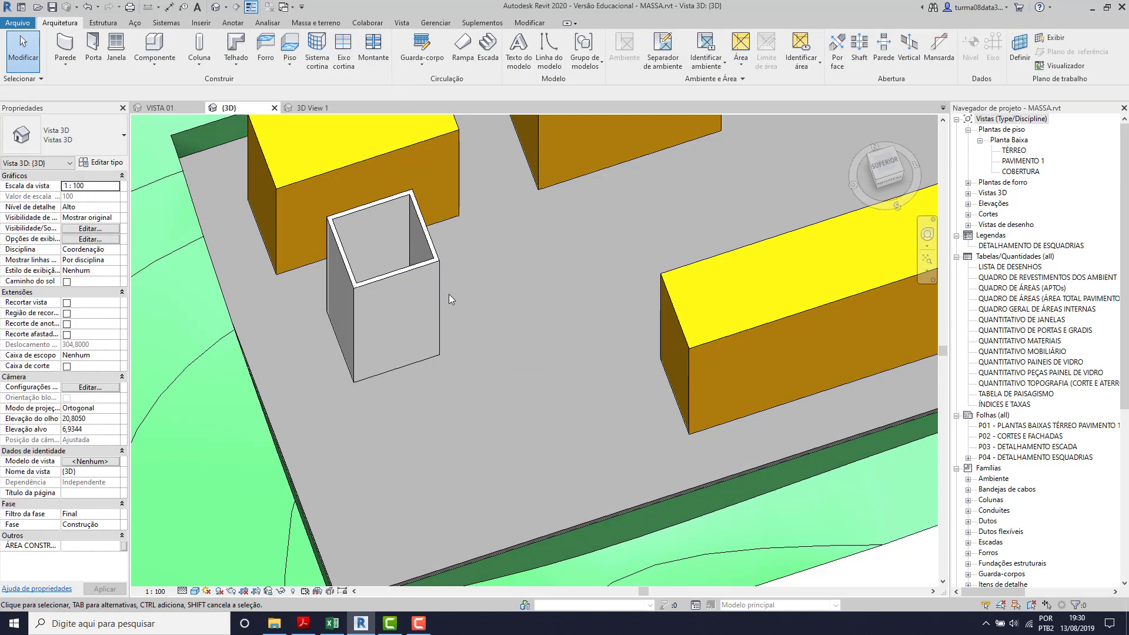
Pin the front wall of the enclosure in place
click(397, 318)
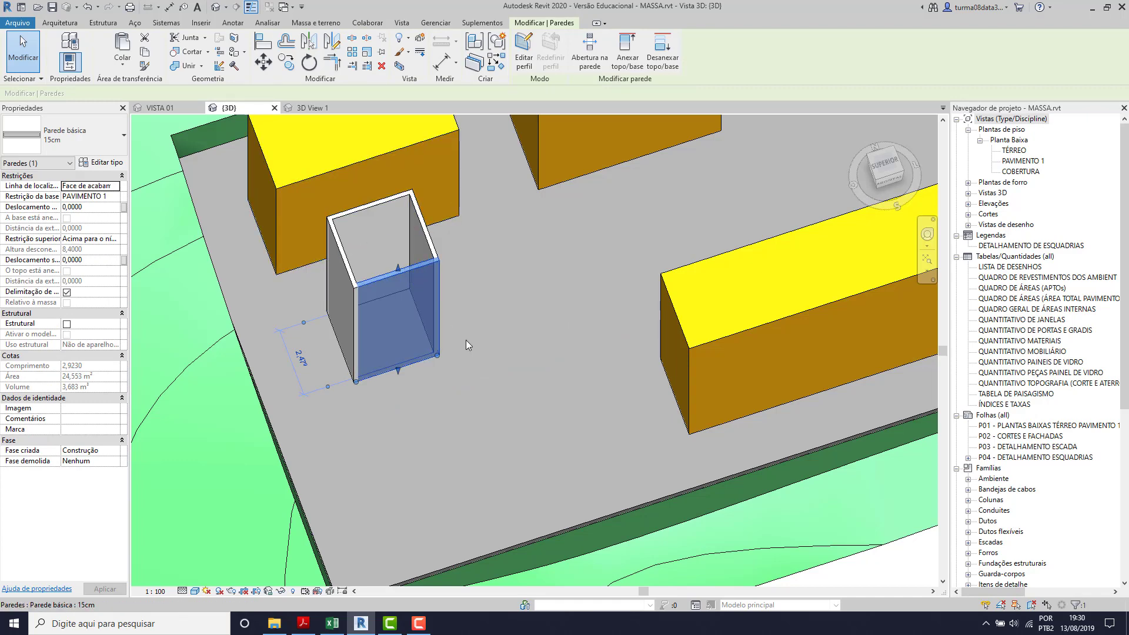
click(488, 307)
click(400, 276)
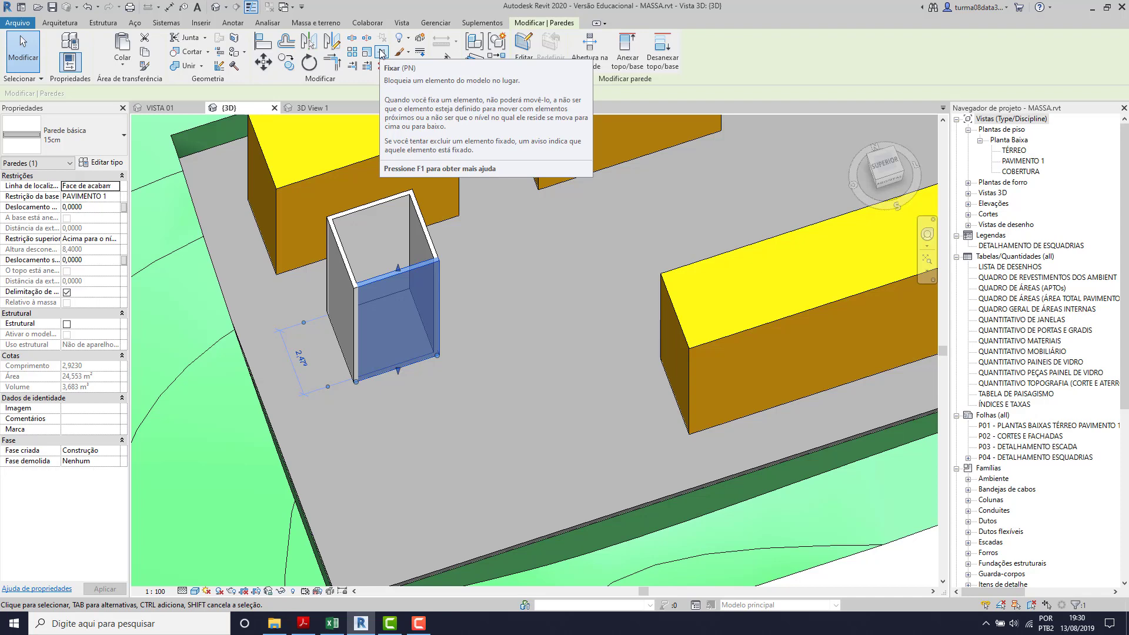
click(381, 53)
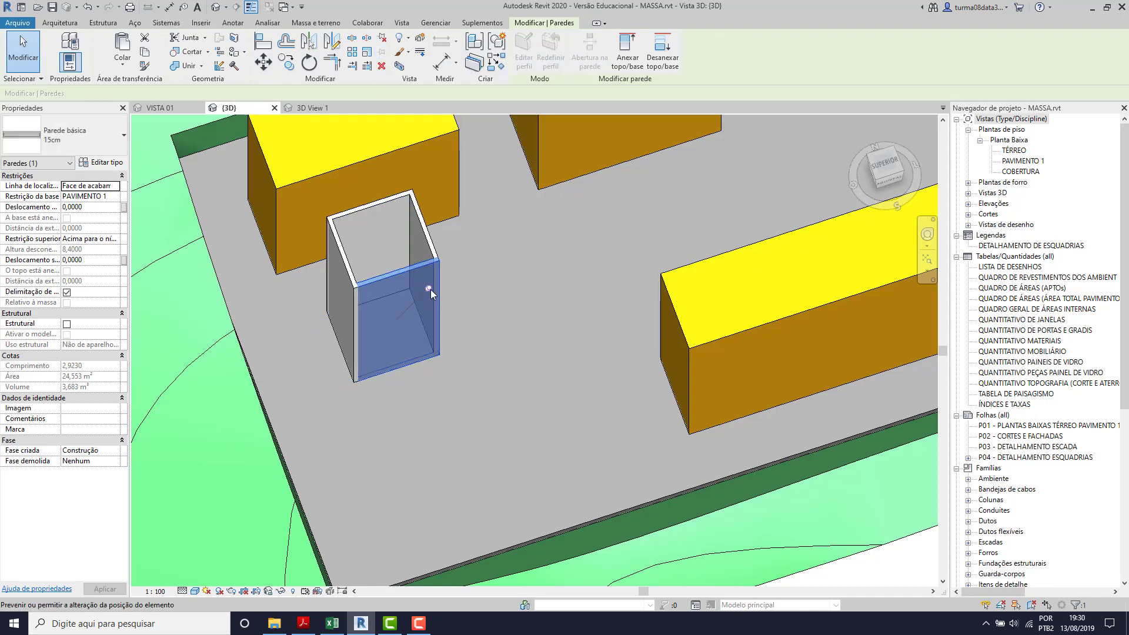
key(Escape)
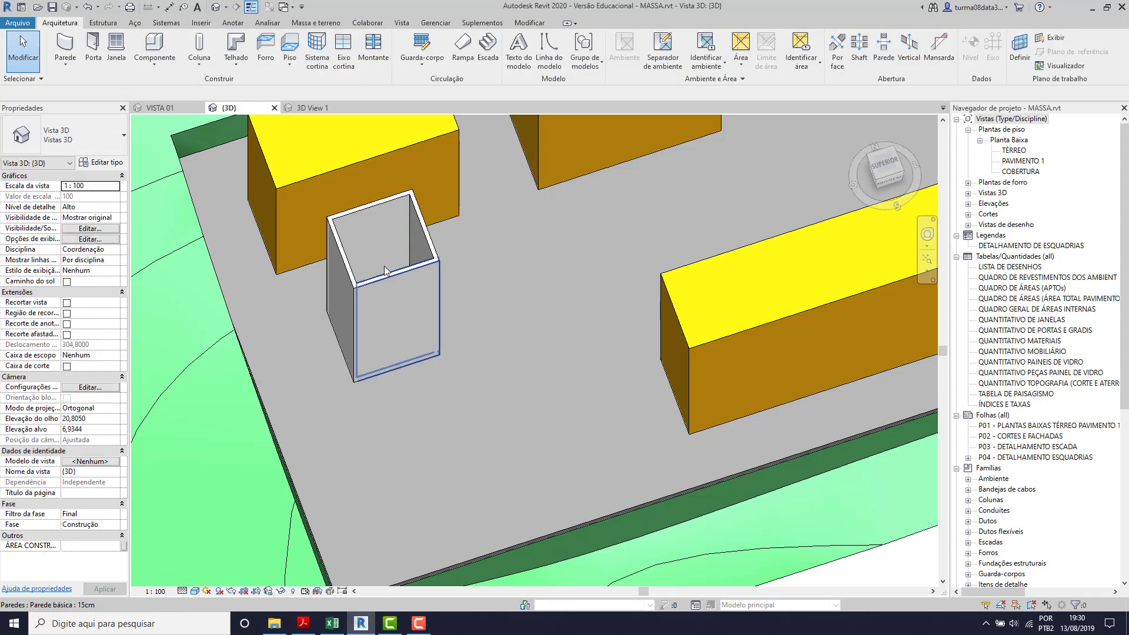
Move the enclosure's right side wall outward to about 5.49 m from the opposite wall, and unpin the front wall
click(431, 237)
drag(432, 236, 513, 234)
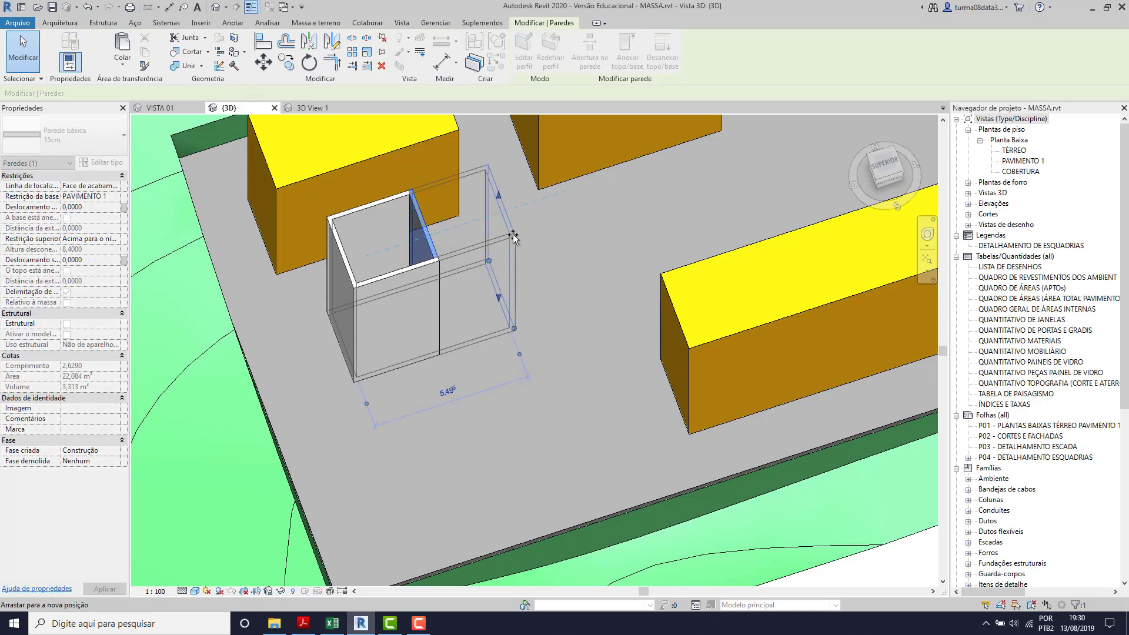
click(416, 275)
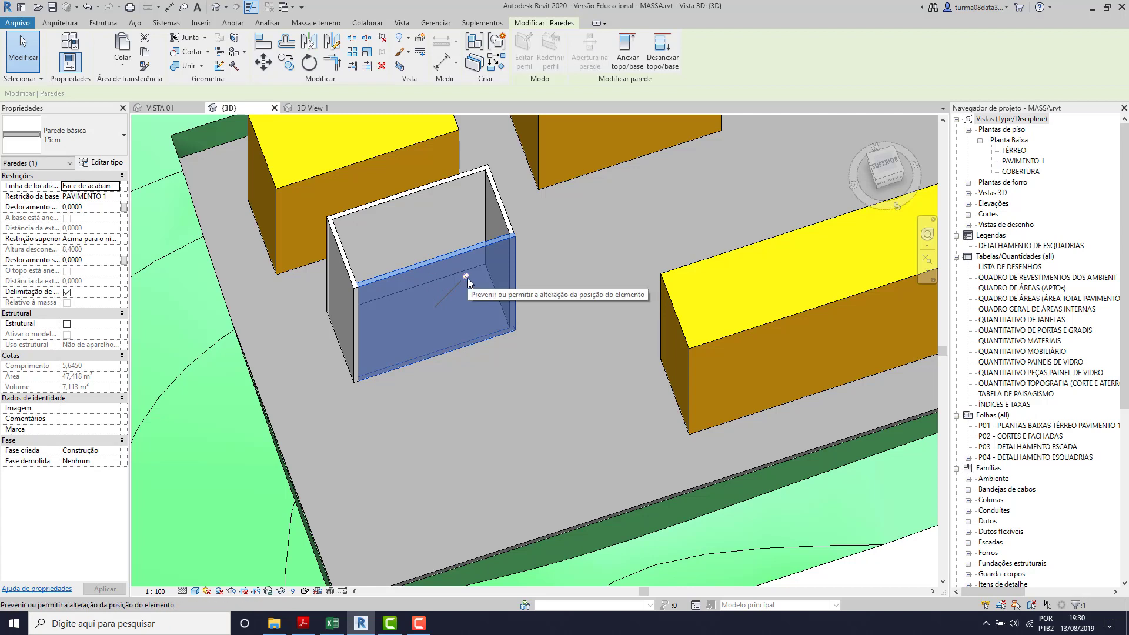
click(382, 40)
click(513, 378)
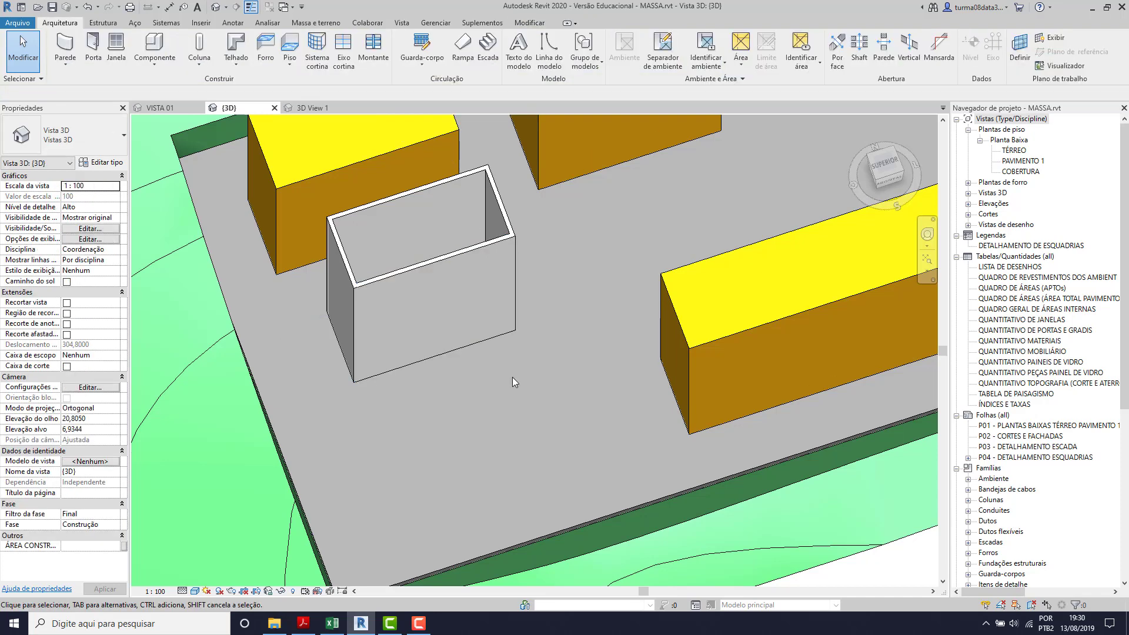
Select the enclosure's front wall and examine it together with the surrounding masses
click(400, 273)
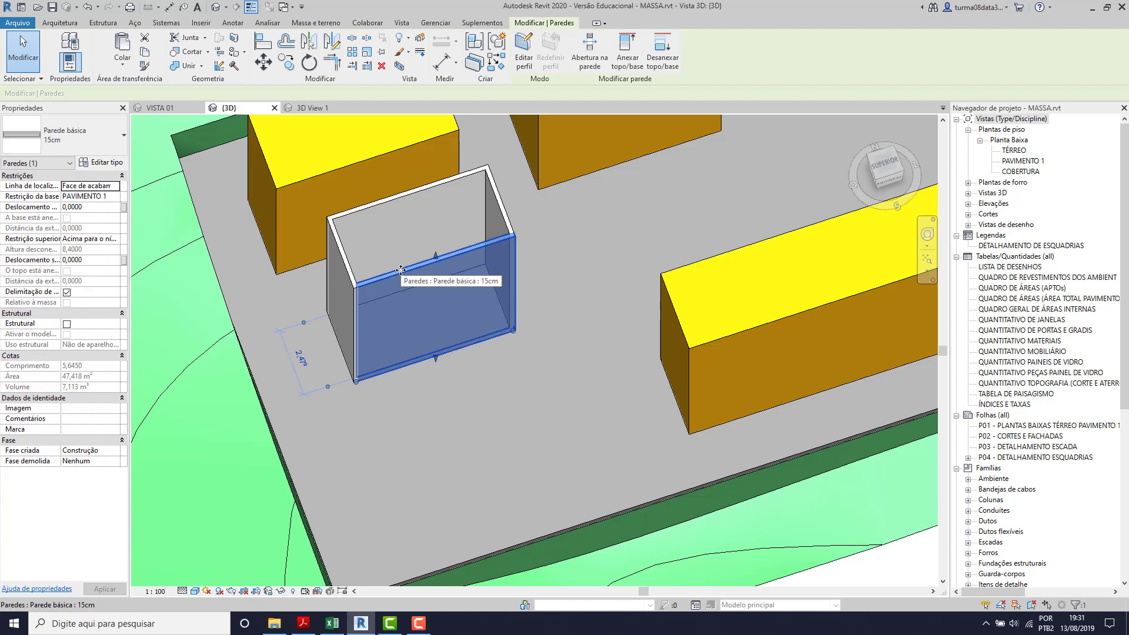
scroll(401, 270, down, 3)
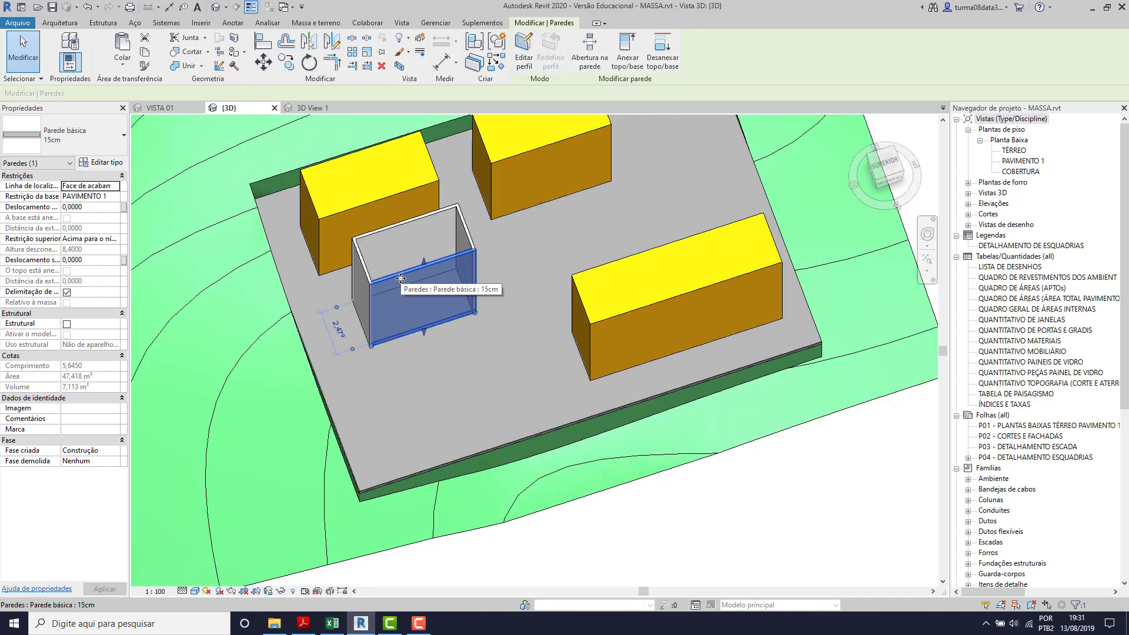
scroll(422, 167, up, 2)
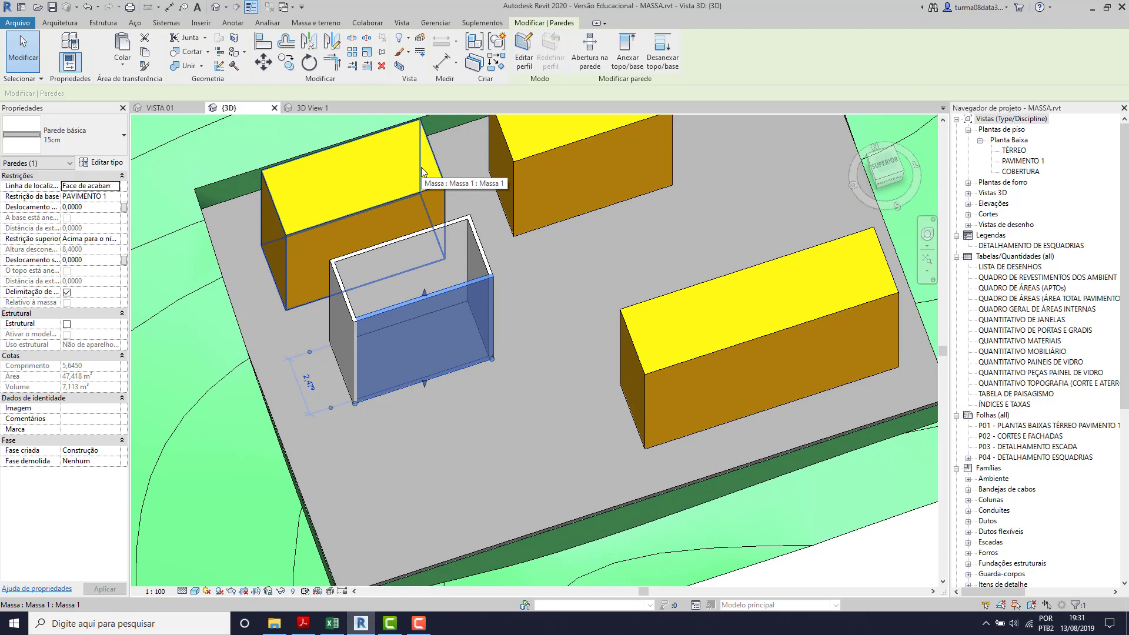
scroll(473, 224, down, 2)
scroll(669, 169, up, 2)
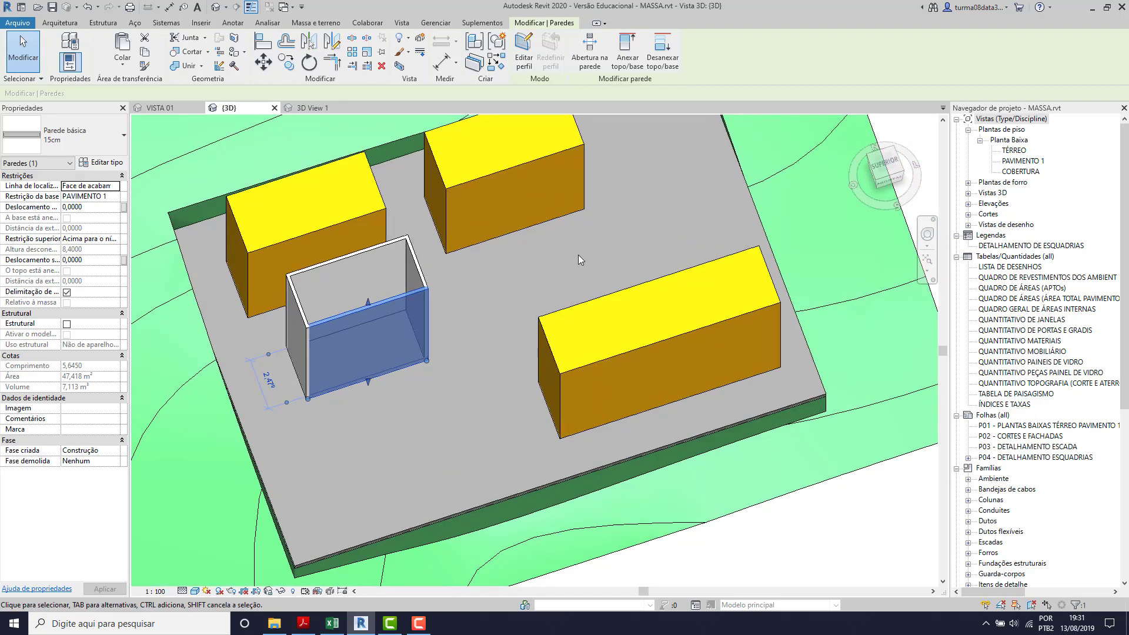
Open the TÉRREO floor plan and bring its terrain and contour lines into view
scroll(578, 256, up, 1)
scroll(509, 242, down, 2)
scroll(507, 241, down, 3)
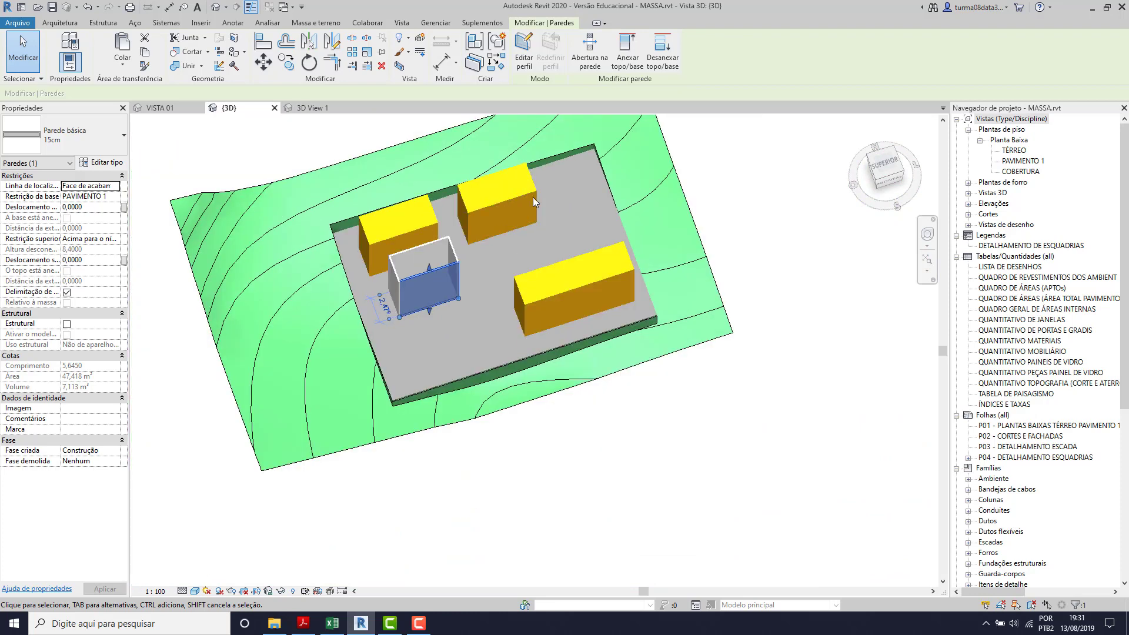
scroll(183, 212, up, 2)
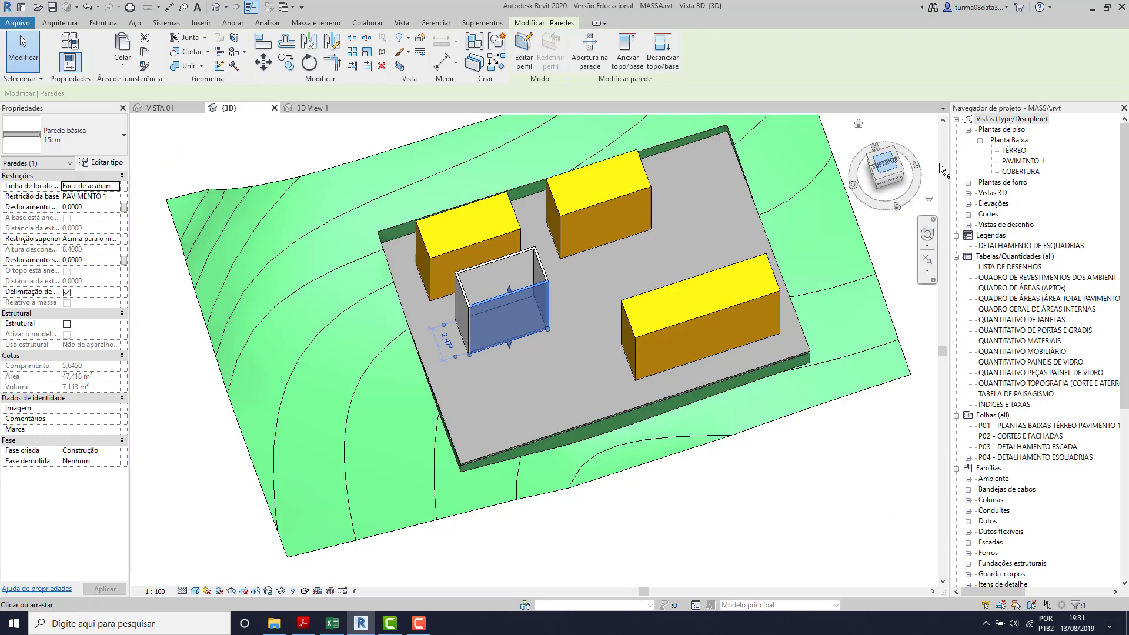
double_click(1016, 151)
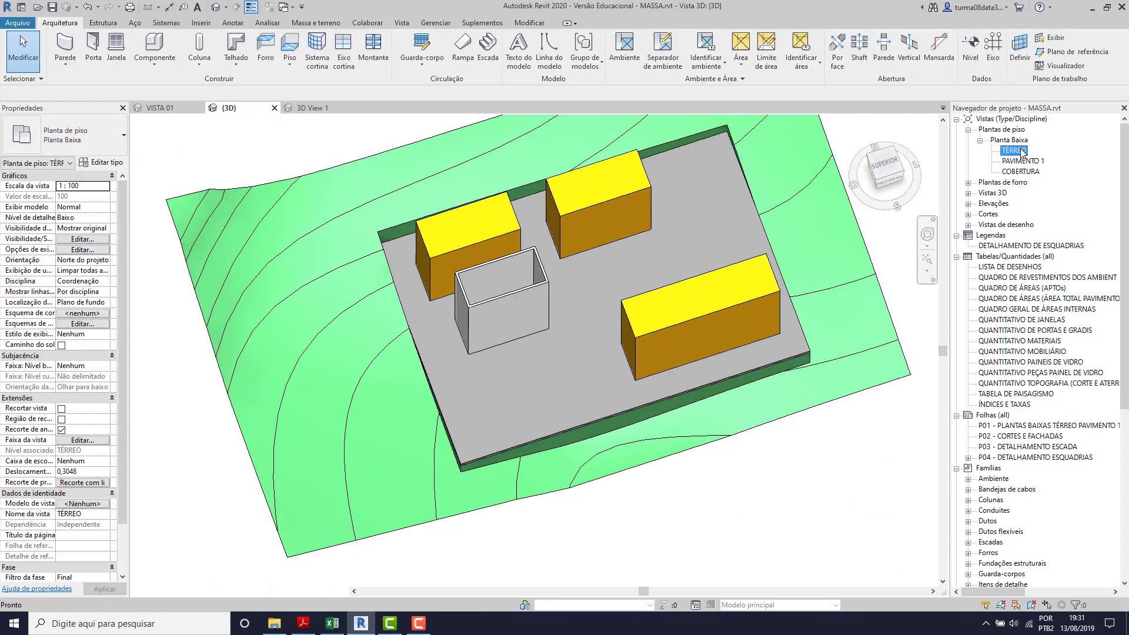
scroll(603, 271, up, 2)
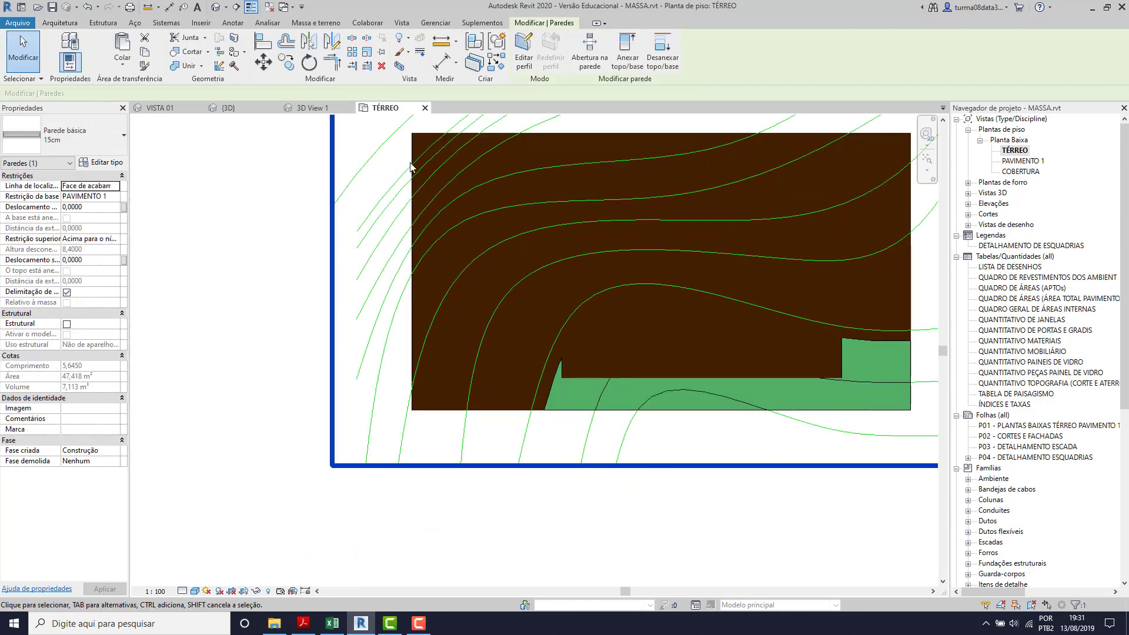
Start a building pad and sketch two unconnected boundary lines on the terrain, one near-vertical about 7.6 m long and one horizontal
click(315, 22)
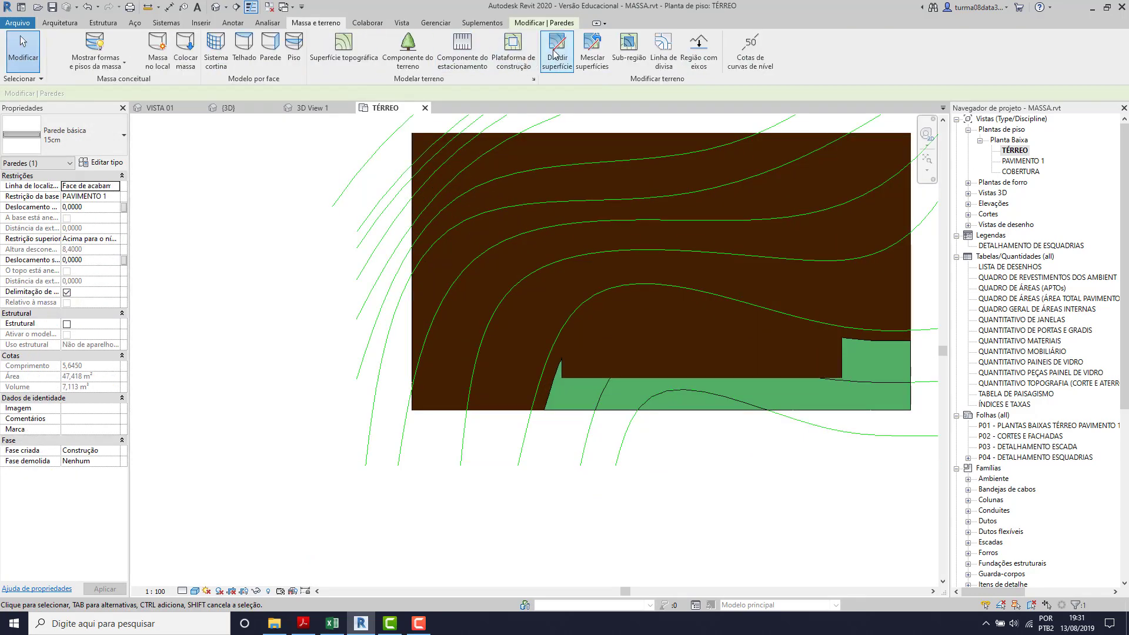
click(513, 50)
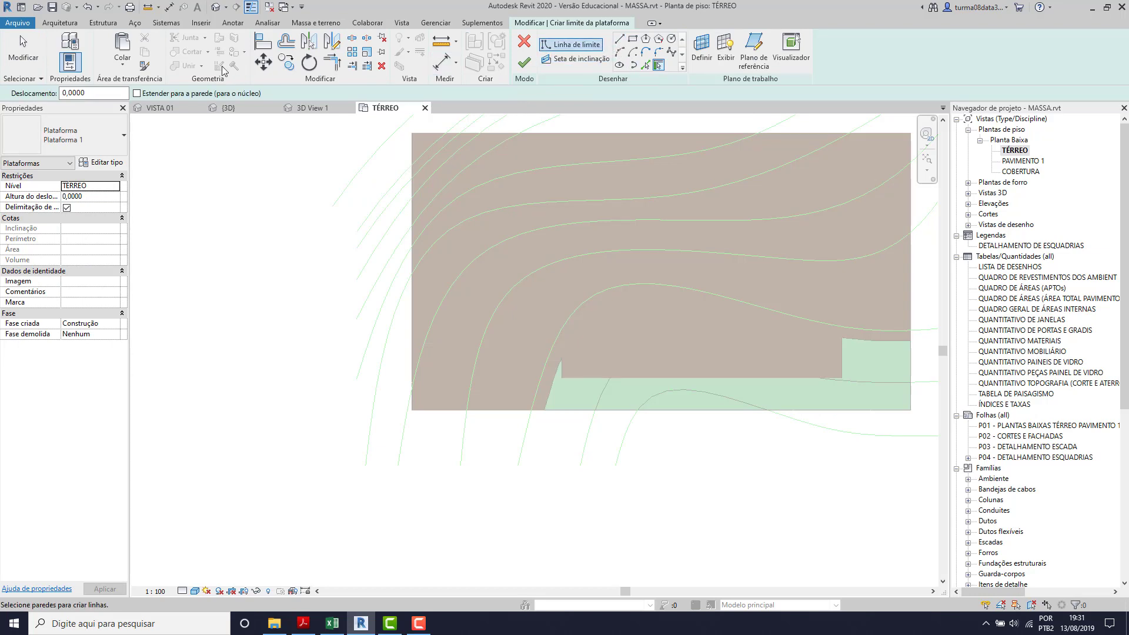
click(621, 41)
click(461, 199)
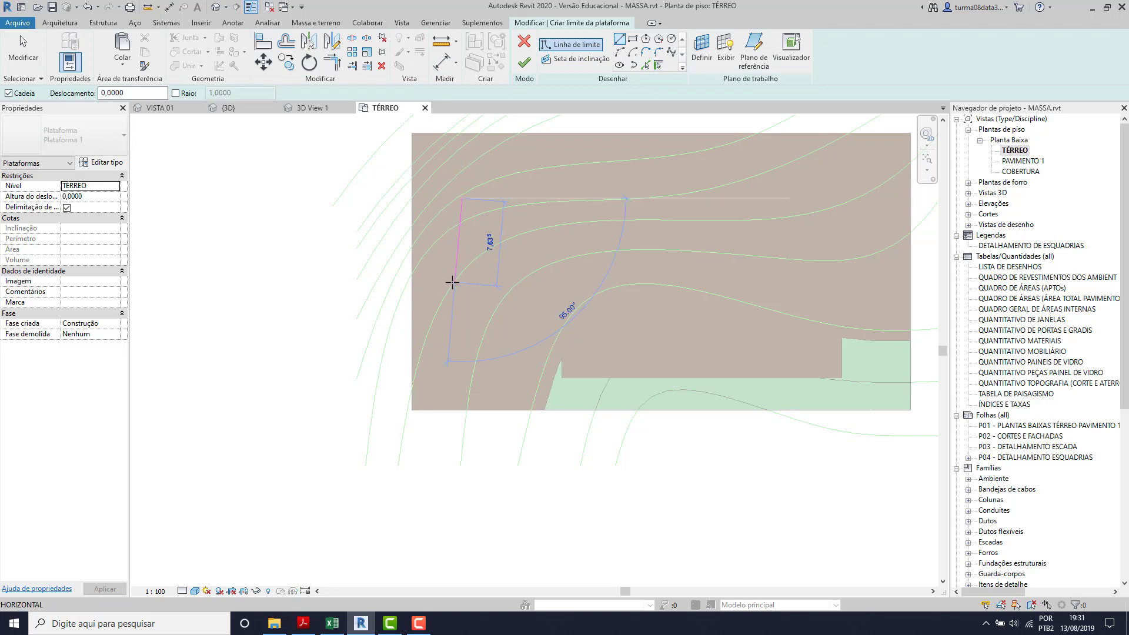
key(Escape)
click(505, 187)
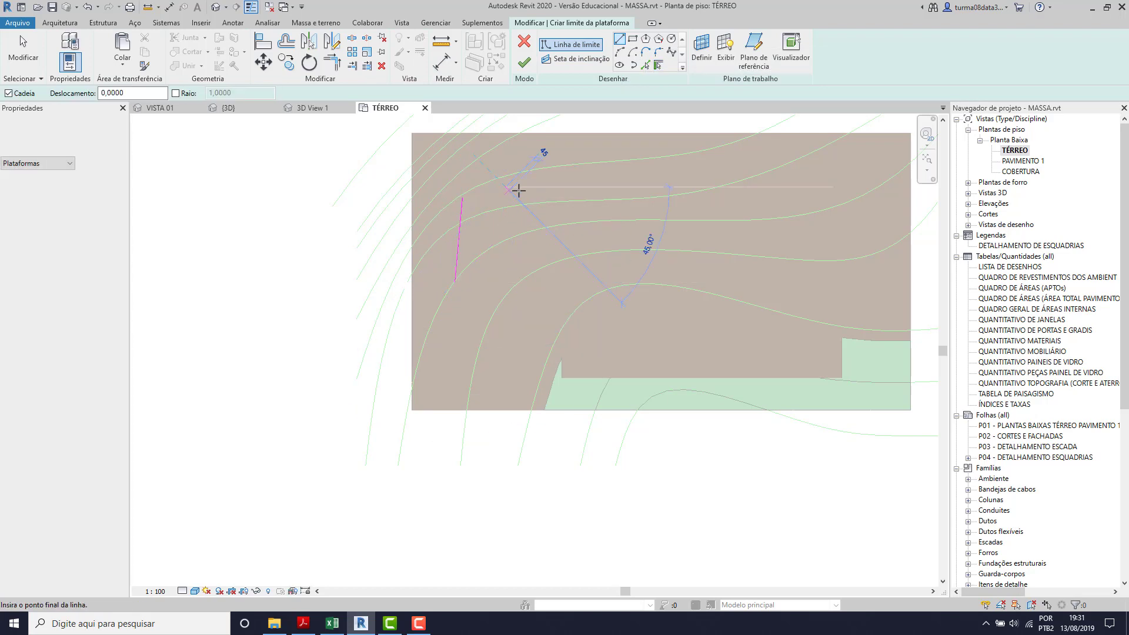
click(583, 187)
key(Escape)
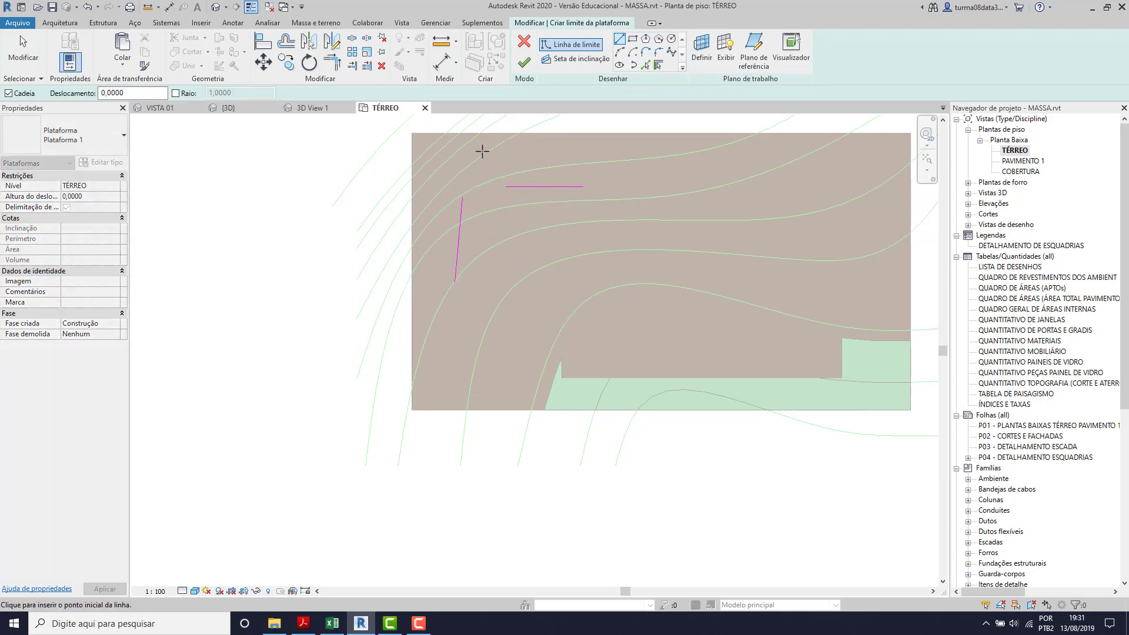
Trim/extend the near-vertical and horizontal pad boundary lines so they meet at a corner
click(332, 62)
click(458, 216)
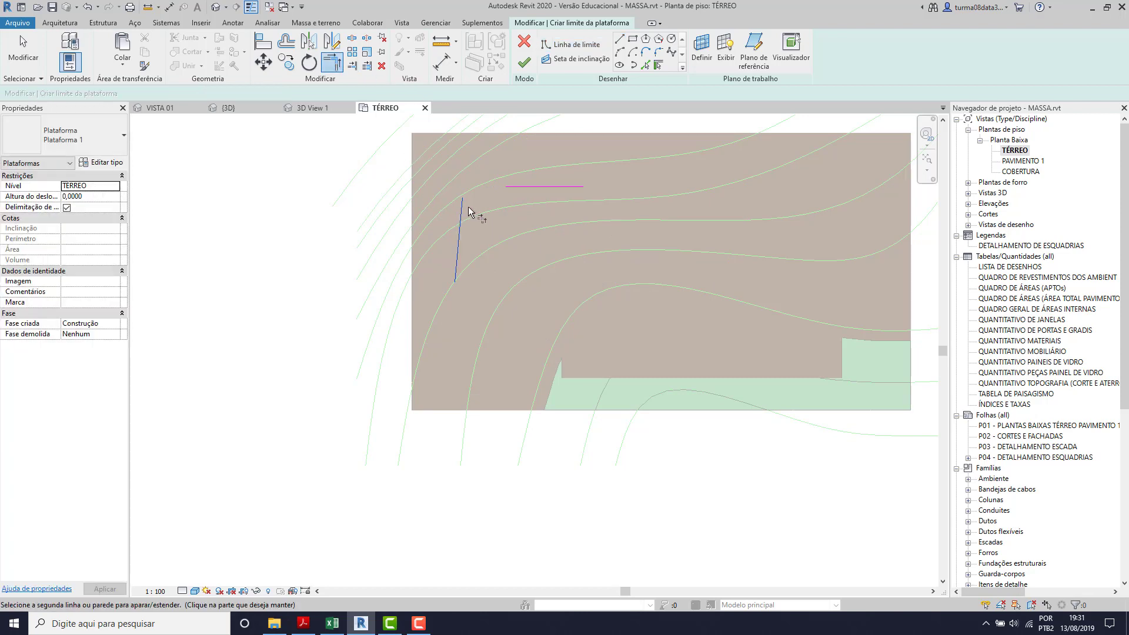
click(515, 187)
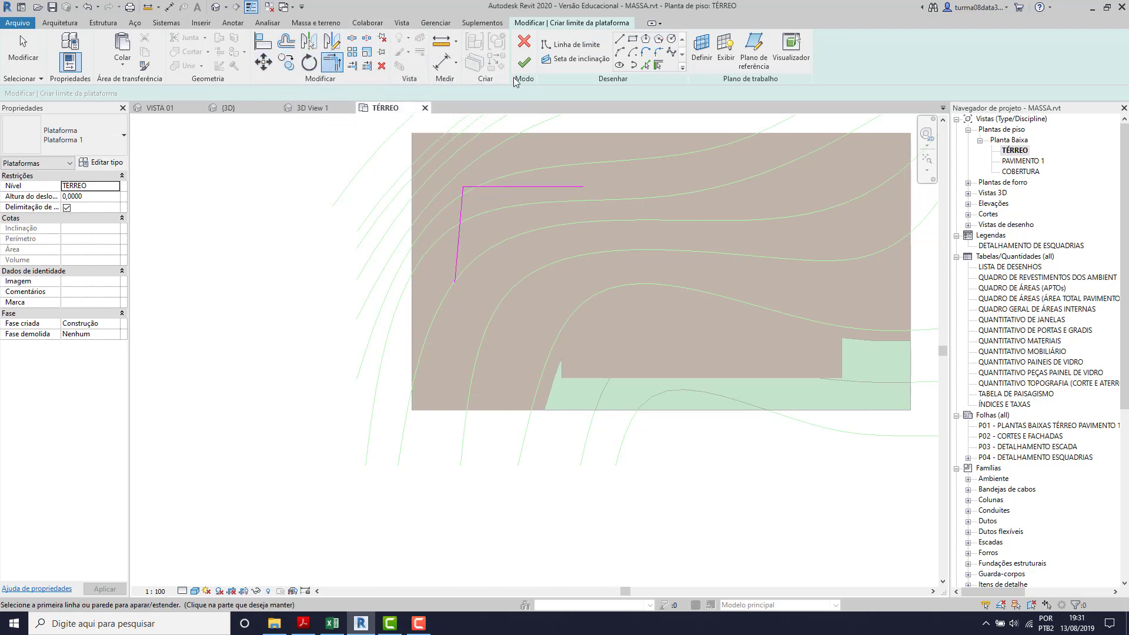
Cancel the building pad sketch and discard its boundary lines
click(524, 42)
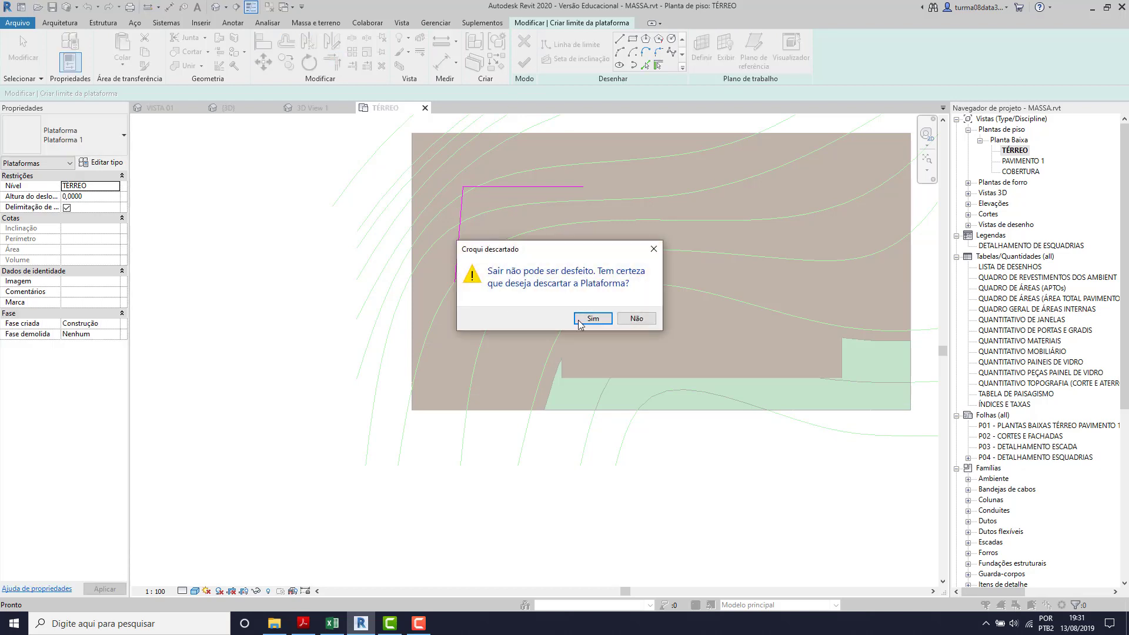
click(578, 321)
scroll(410, 354, down, 3)
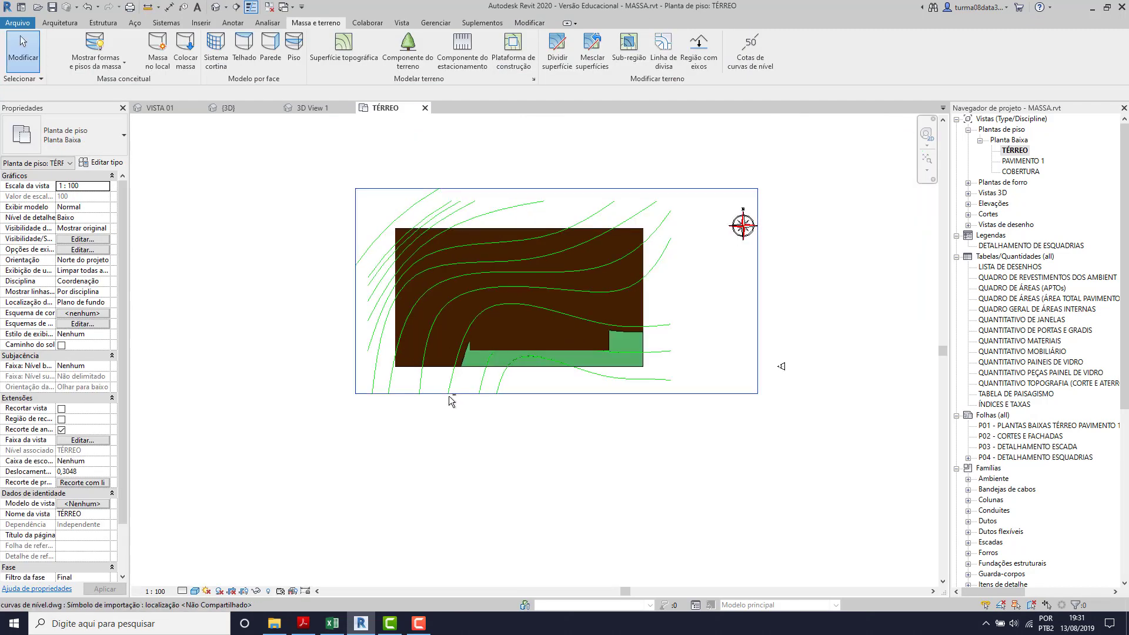
middle_drag(452, 401, 424, 388)
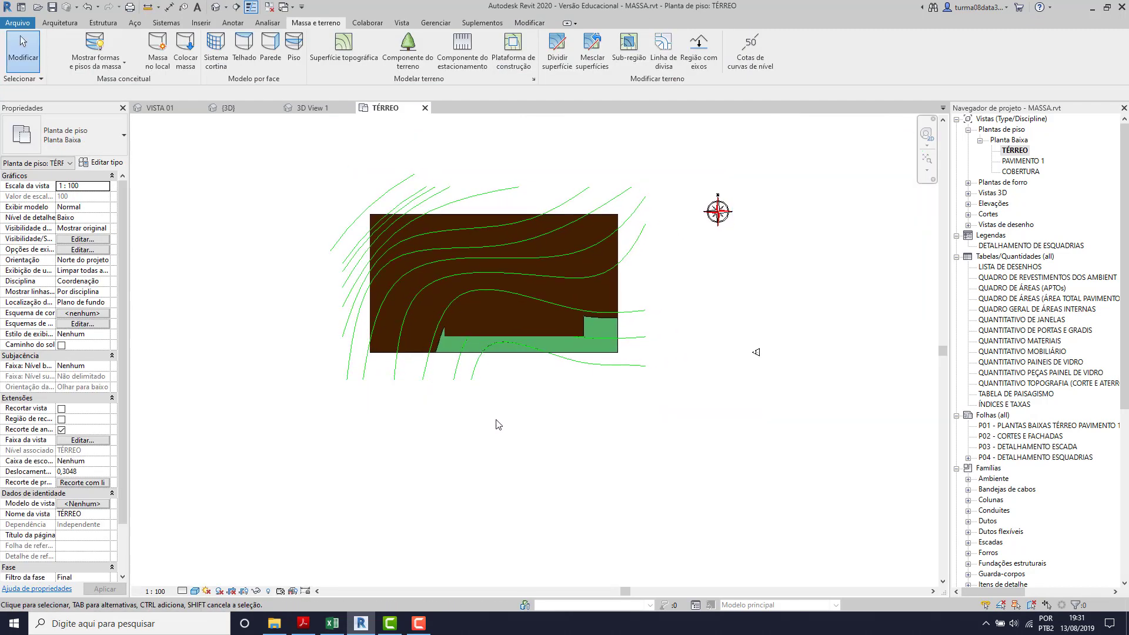